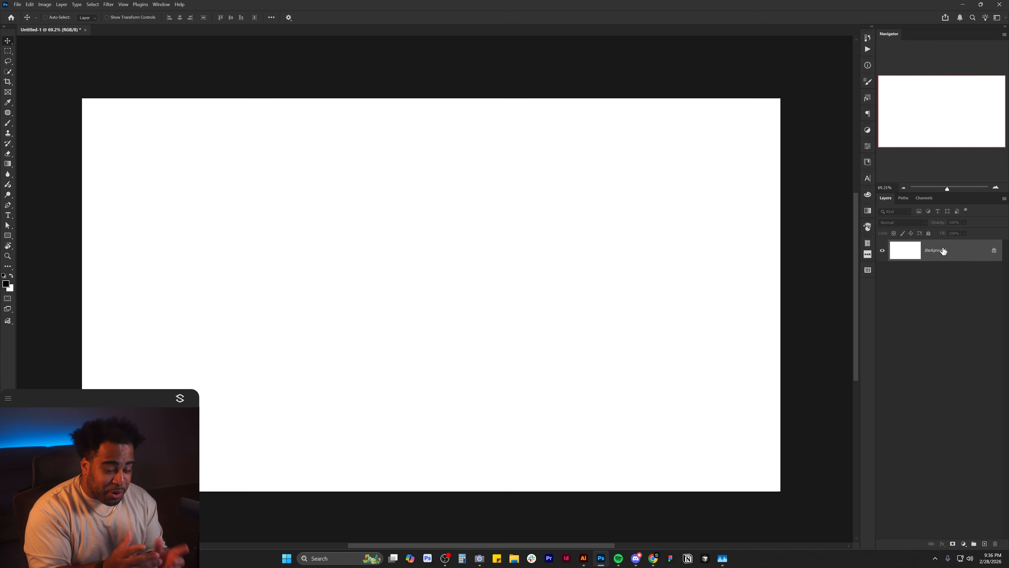
Add a new layer above the background and reset the foreground and background colors to default black and white.
{"action": "left_click", "coordinate": [985, 543]}
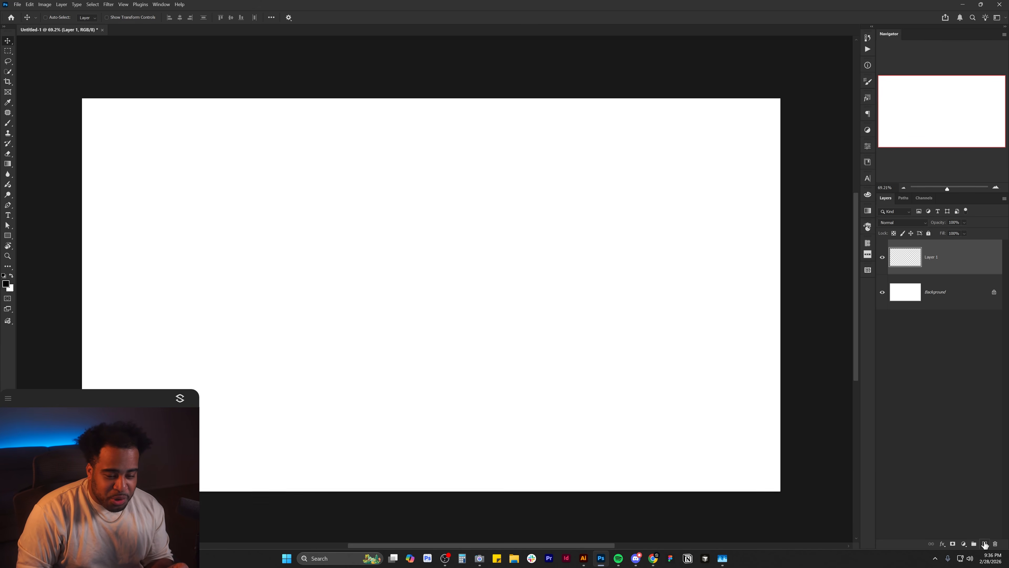
{"action": "left_click", "coordinate": [6, 284]}
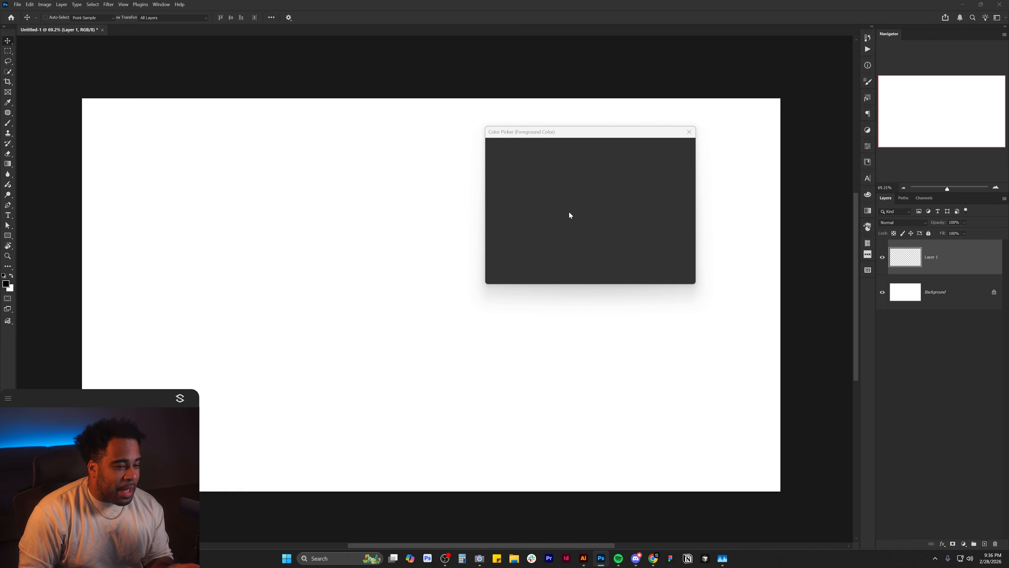
{"action": "left_click", "coordinate": [578, 177]}
{"action": "key", "text": "Return"}
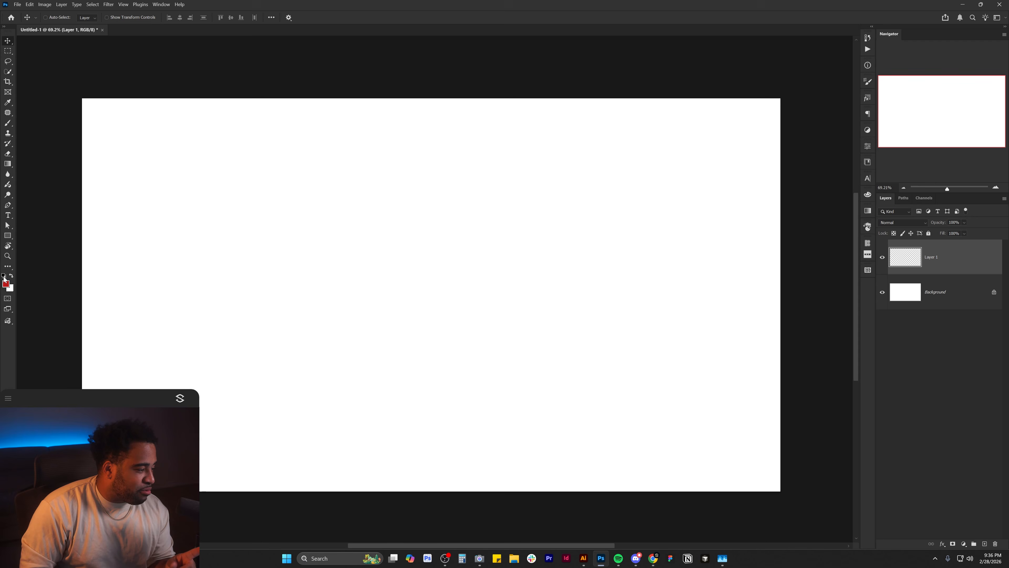
{"action": "left_click", "coordinate": [4, 277]}
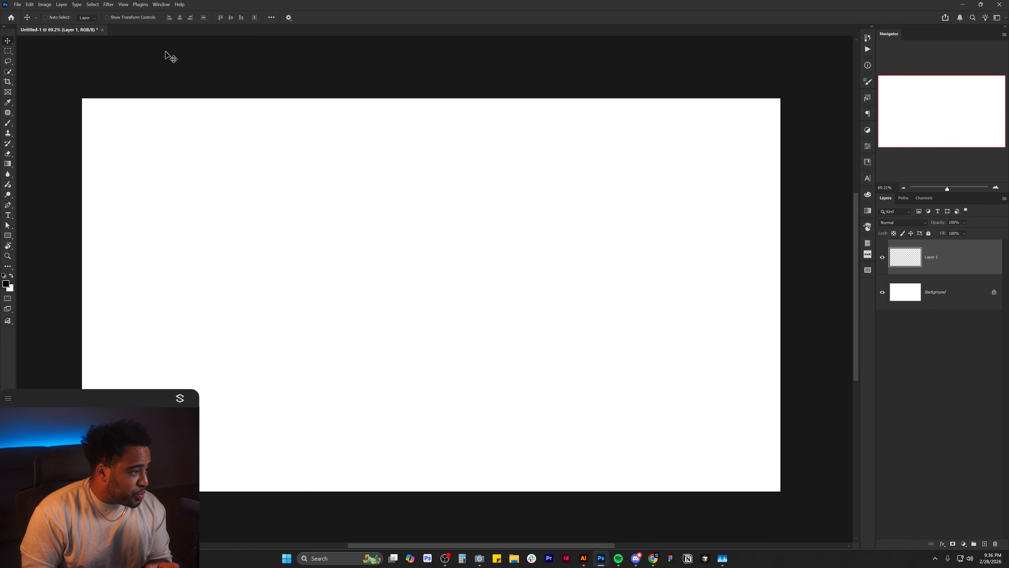
Fill Layer 1 with the Clouds render filter and convert it to a smart object.
{"action": "left_click", "coordinate": [108, 4]}
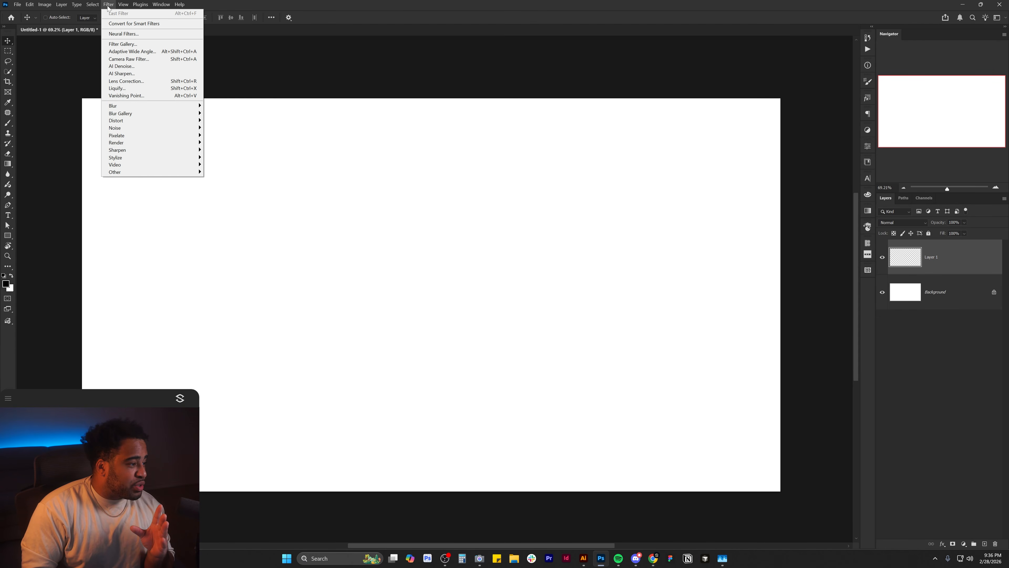
{"action": "mouse_move", "coordinate": [134, 141]}
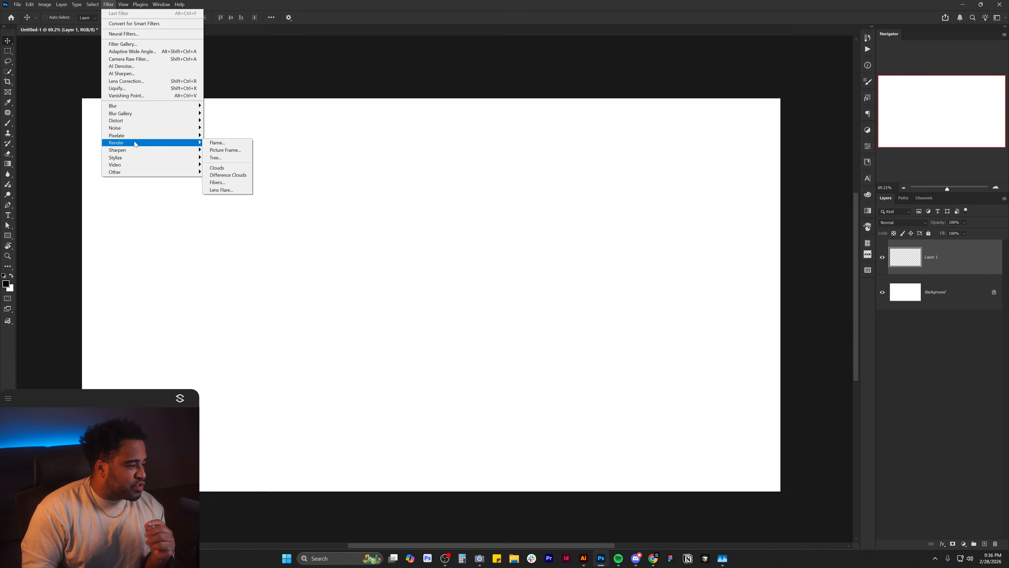
{"action": "left_click", "coordinate": [245, 169]}
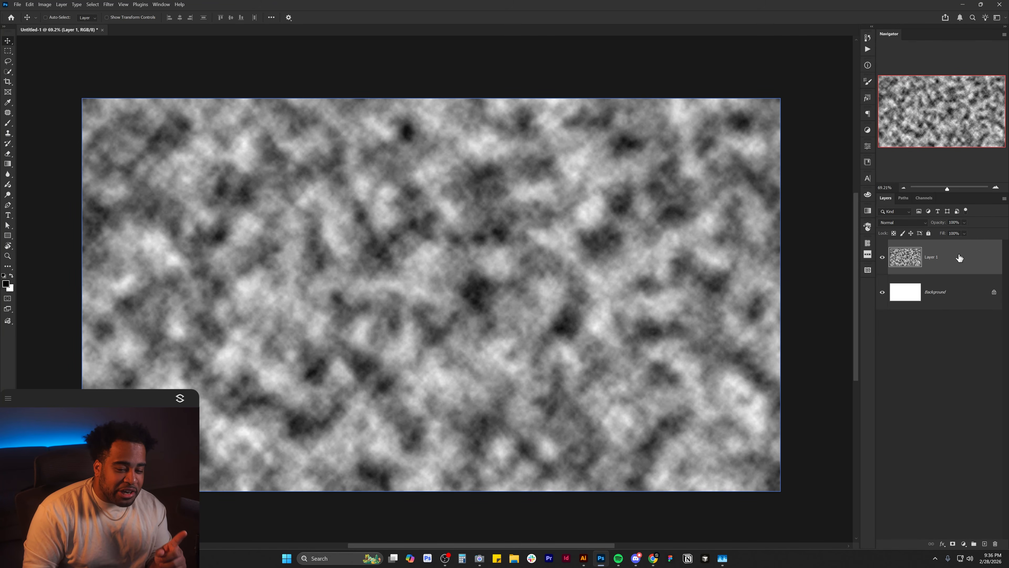
{"action": "right_click", "coordinate": [960, 257]}
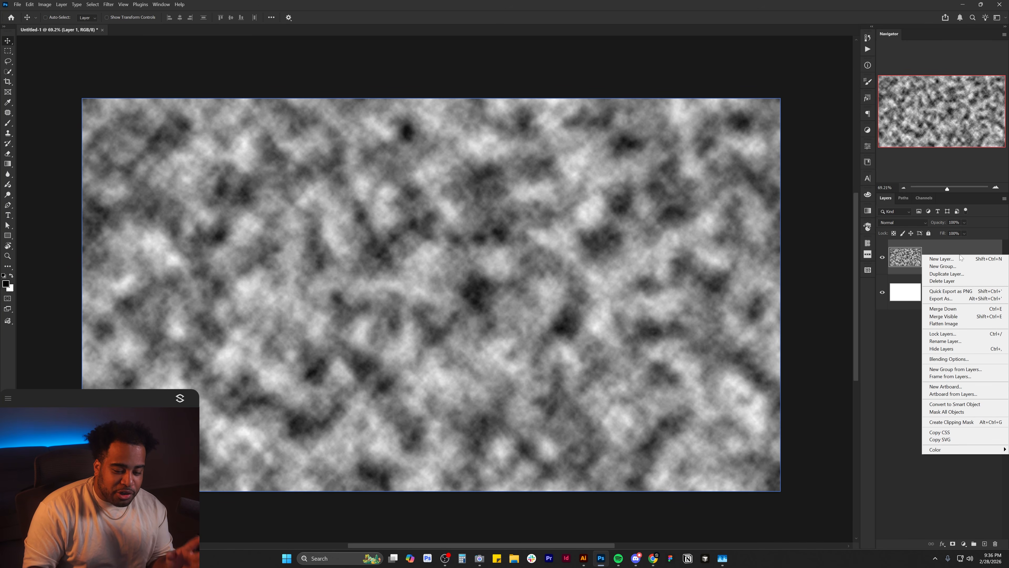
{"action": "left_click", "coordinate": [949, 405]}
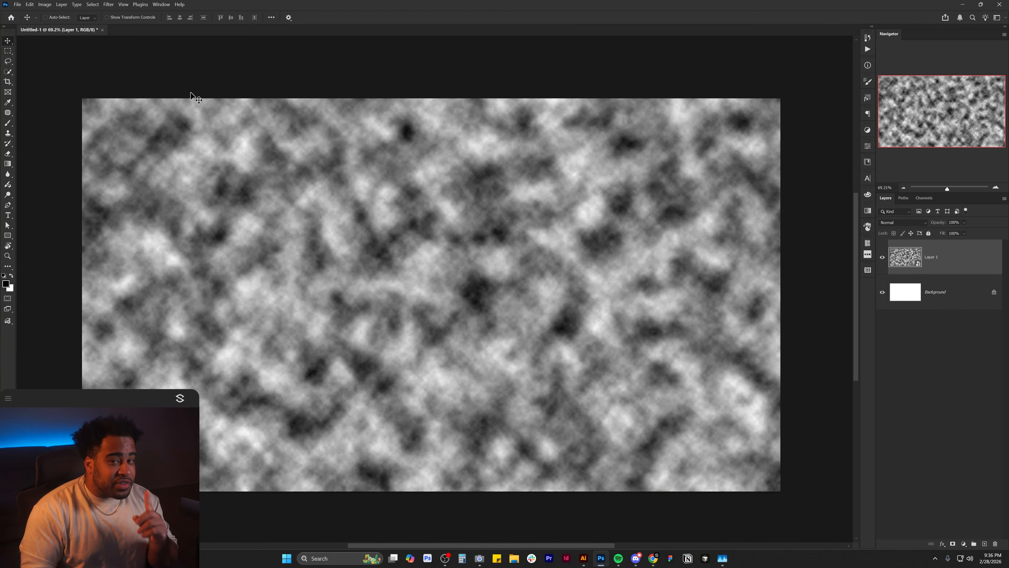
Apply the Pinch distort filter to the clouds layer with an amount of 100%.
{"action": "left_click", "coordinate": [108, 4]}
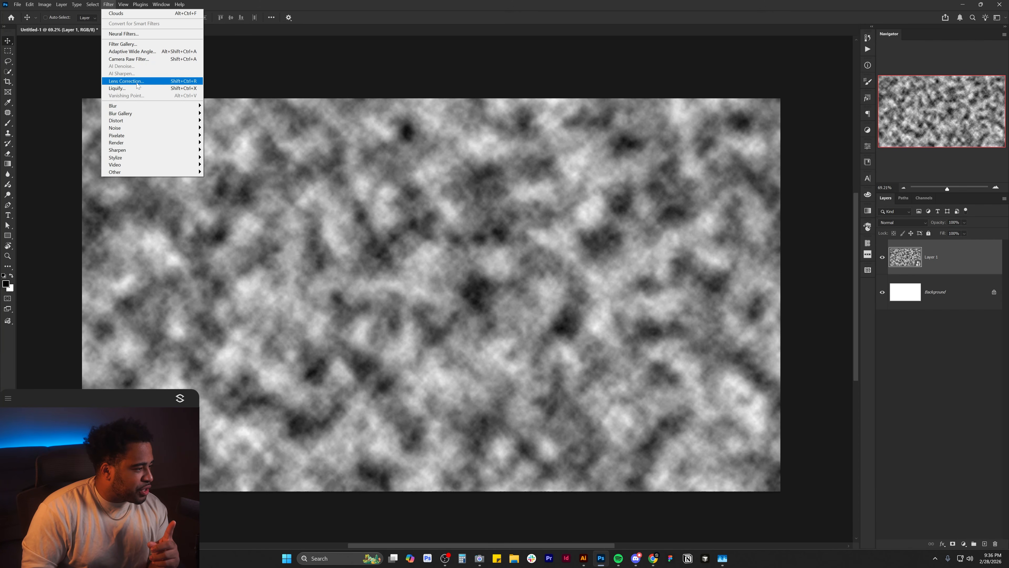
{"action": "mouse_move", "coordinate": [119, 122]}
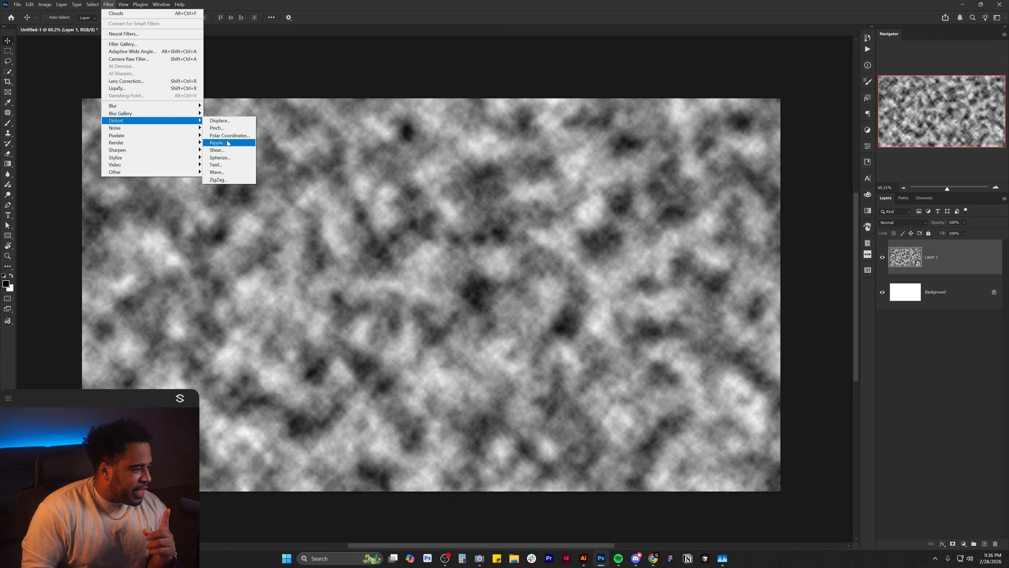
{"action": "left_click", "coordinate": [222, 128]}
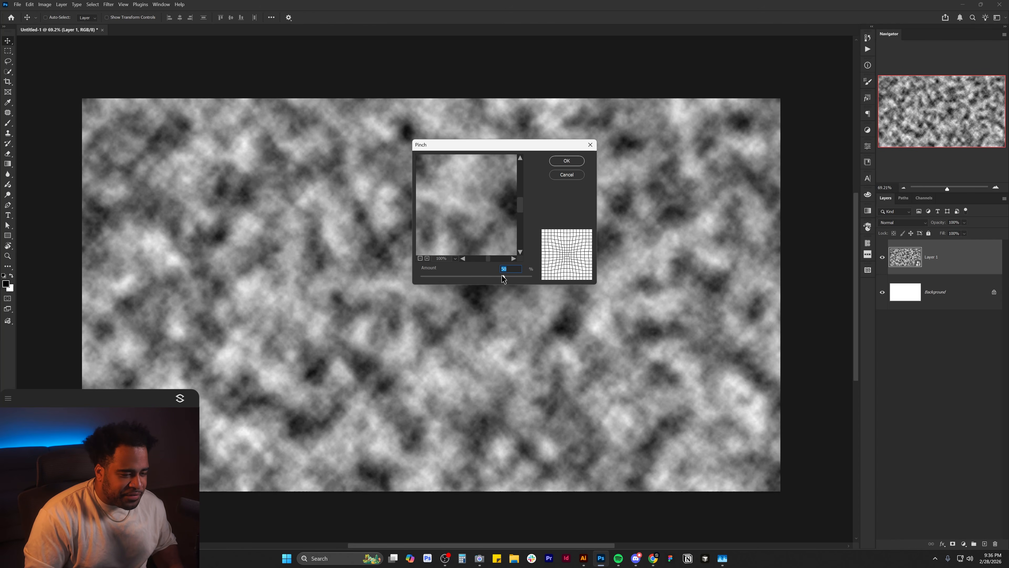
{"action": "left_click", "coordinate": [421, 258]}
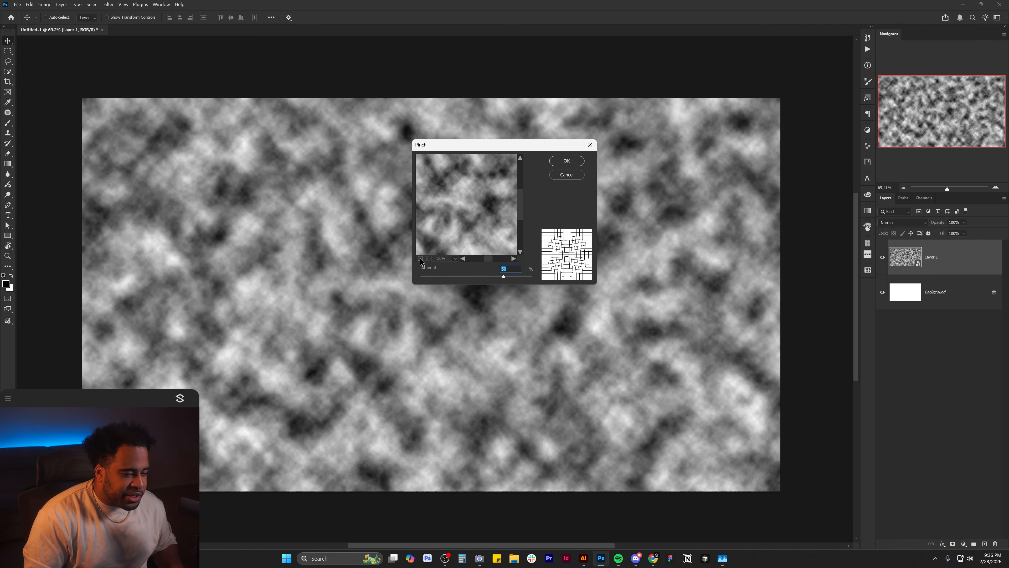
{"action": "left_click", "coordinate": [420, 259]}
{"action": "left_click_drag", "start_coordinate": [504, 276], "coordinate": [531, 277]}
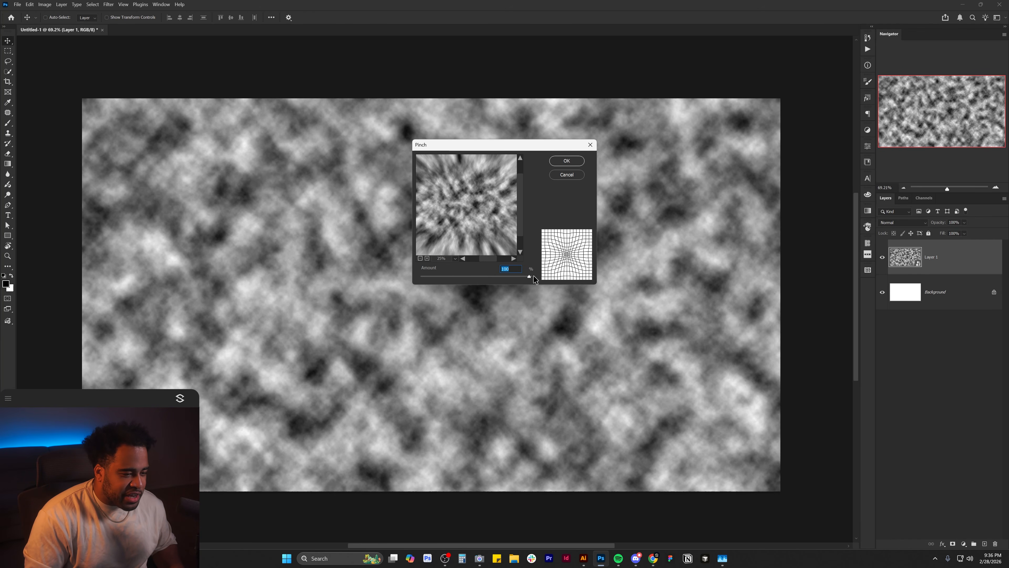
{"action": "left_click", "coordinate": [567, 161]}
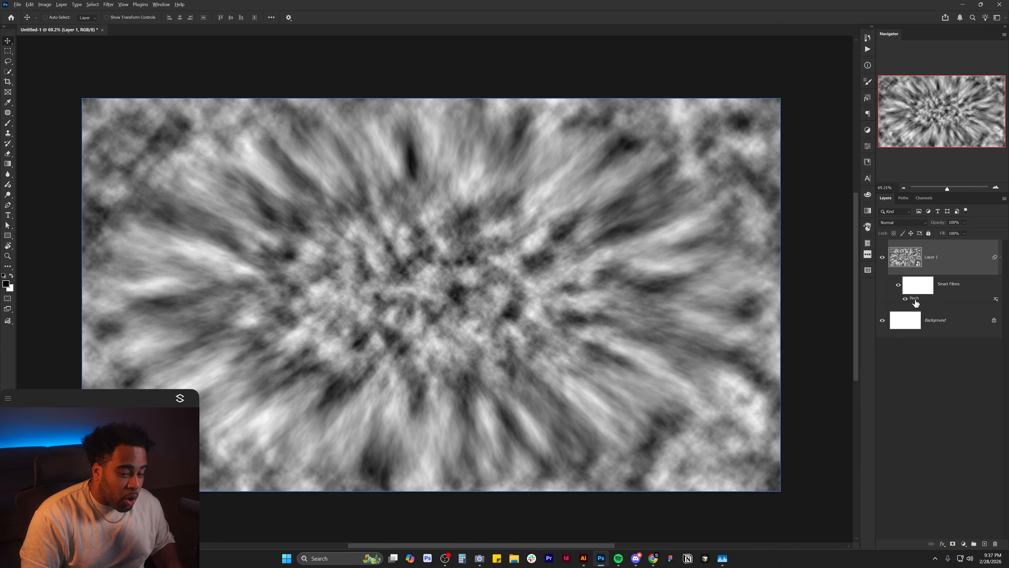
Duplicate the Pinch smart filter until the clouds layer has four of them, and collapse its smart filter list.
{"action": "mouse_move", "coordinate": [915, 300]}
{"action": "left_mouse_down"}
{"action": "mouse_move", "coordinate": [923, 289]}
{"action": "mouse_move", "coordinate": [918, 302]}
{"action": "mouse_move", "coordinate": [946, 302]}
{"action": "mouse_move", "coordinate": [923, 302]}
{"action": "left_mouse_up"}
{"action": "key", "text": "ctrl+z"}
{"action": "key", "text": "ctrl+shift+z"}
{"action": "left_click", "coordinate": [900, 288]}
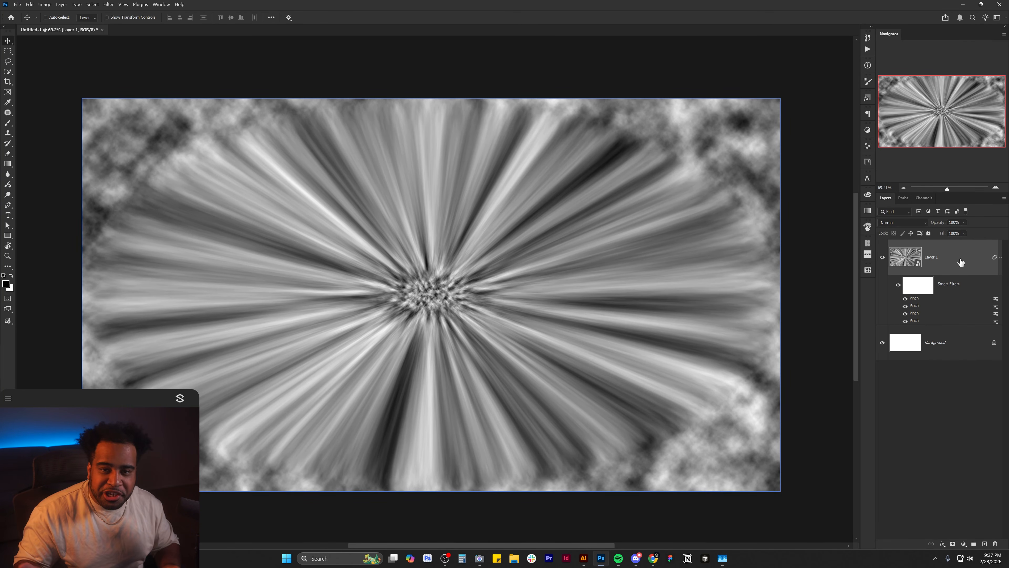
{"action": "left_click", "coordinate": [1001, 257]}
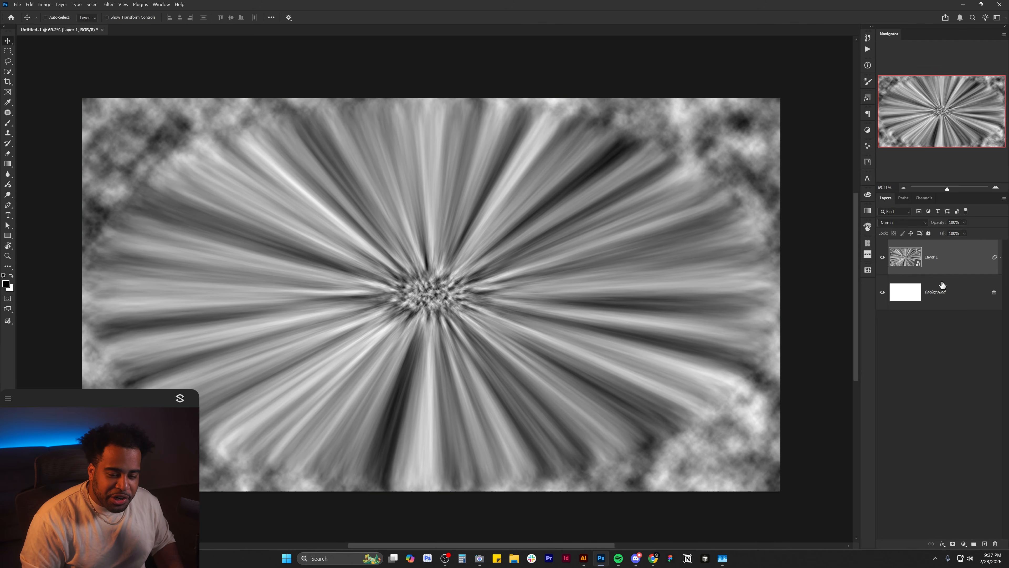
Set the clouds layer's blend mode to Hard Mix and rename it Active Layer.
{"action": "left_click", "coordinate": [950, 292]}
{"action": "left_click", "coordinate": [938, 257]}
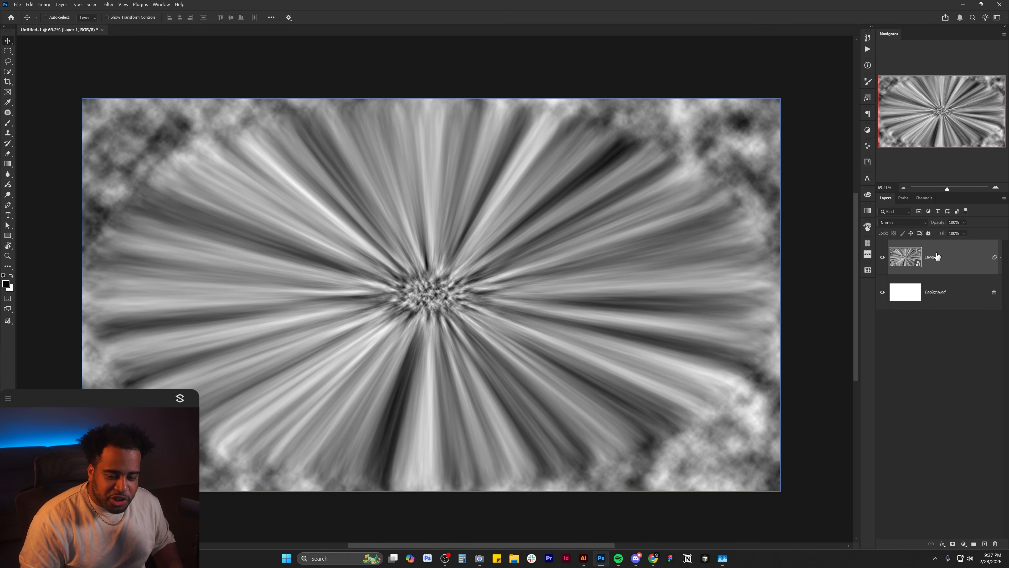
{"action": "left_click", "coordinate": [893, 222]}
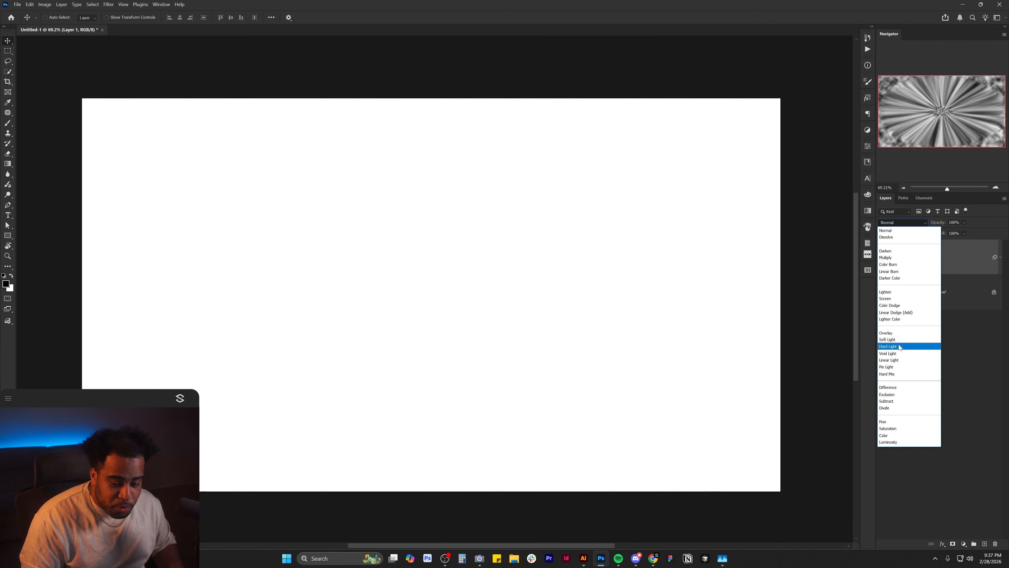
{"action": "left_click", "coordinate": [894, 373]}
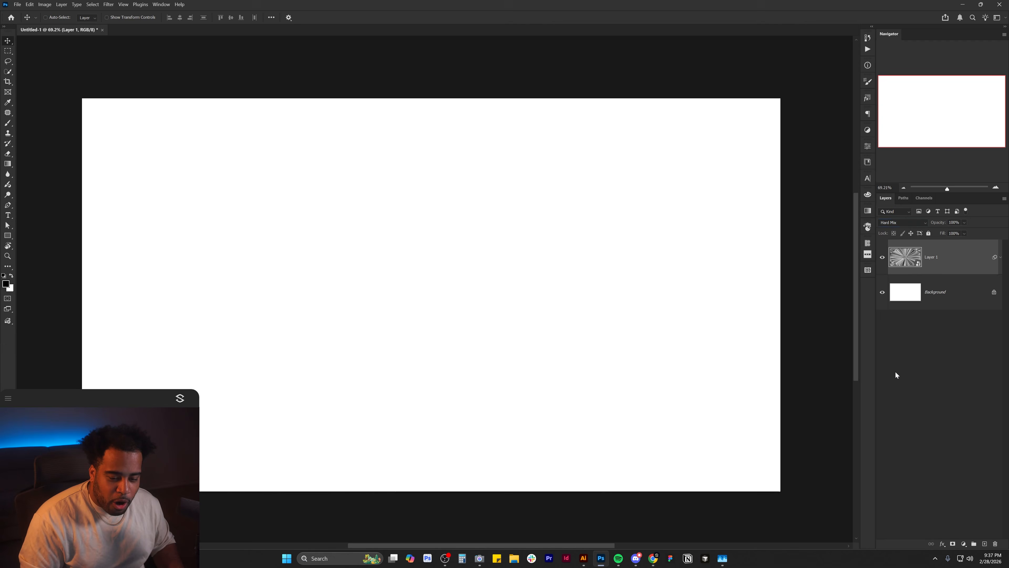
{"action": "double_click", "coordinate": [931, 256]}
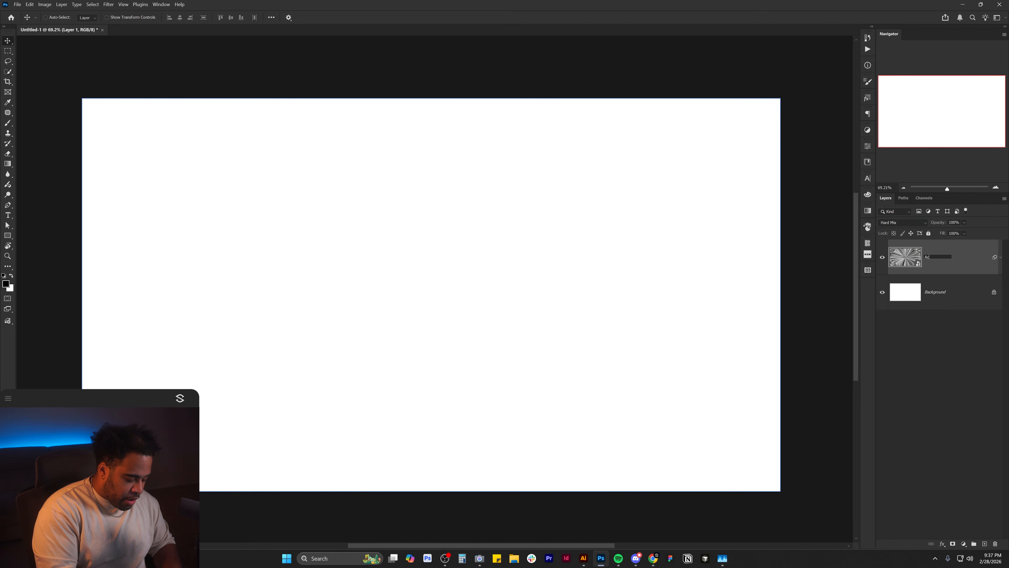
Add a new layer directly above the background and paint black soft-brush dabs scattered around the middle of the canvas.
{"action": "left_click", "coordinate": [944, 290]}
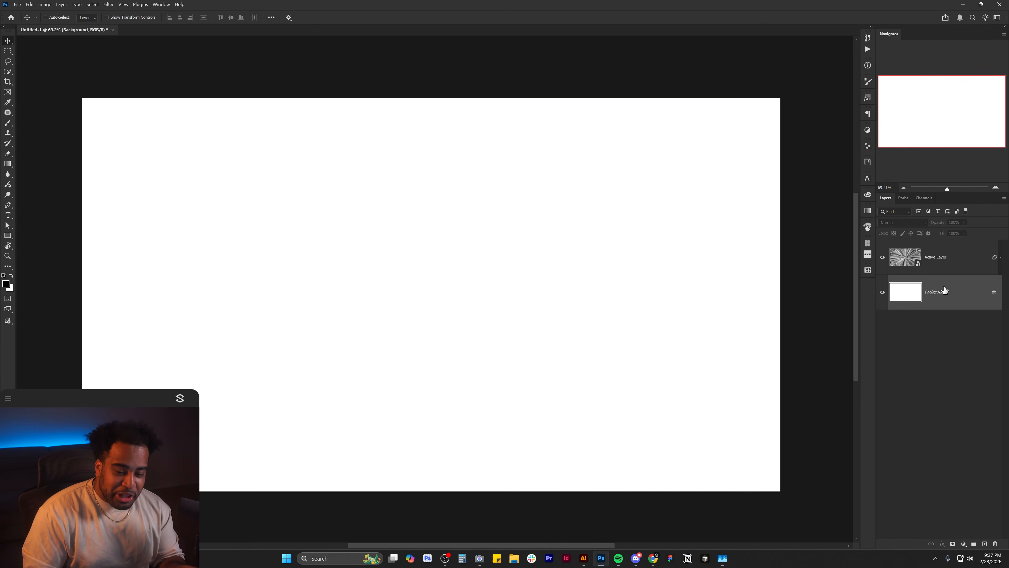
{"action": "left_click", "coordinate": [984, 543]}
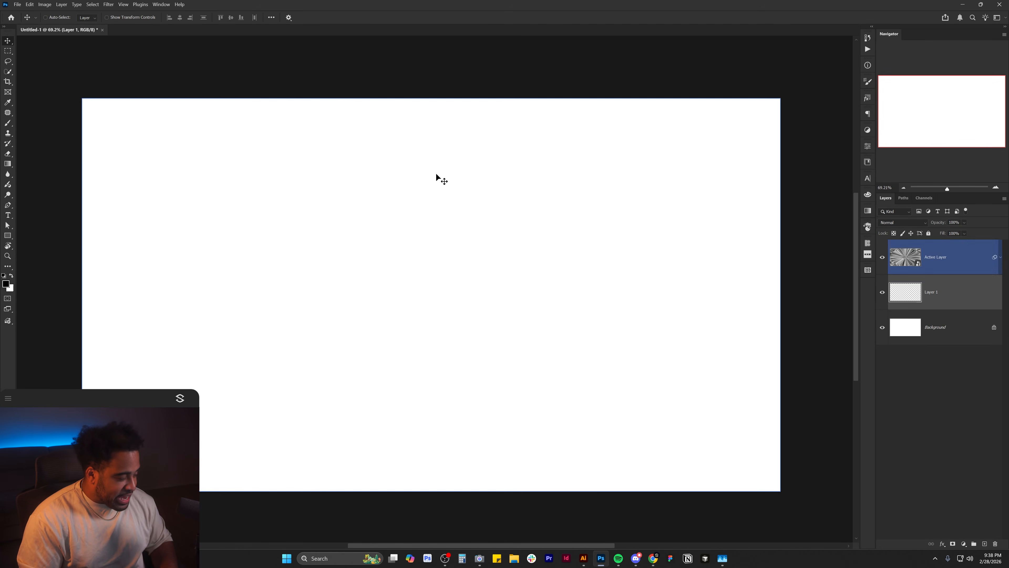
{"action": "key", "text": "b"}
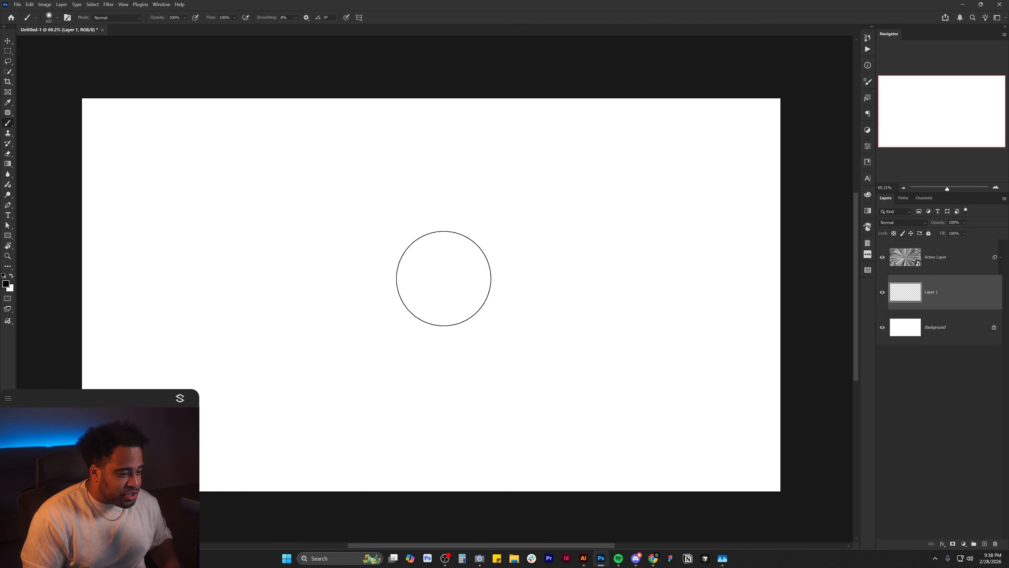
{"action": "left_click", "coordinate": [443, 279]}
{"action": "left_click", "coordinate": [376, 255]}
{"action": "left_click", "coordinate": [335, 269]}
{"action": "left_click", "coordinate": [486, 308]}
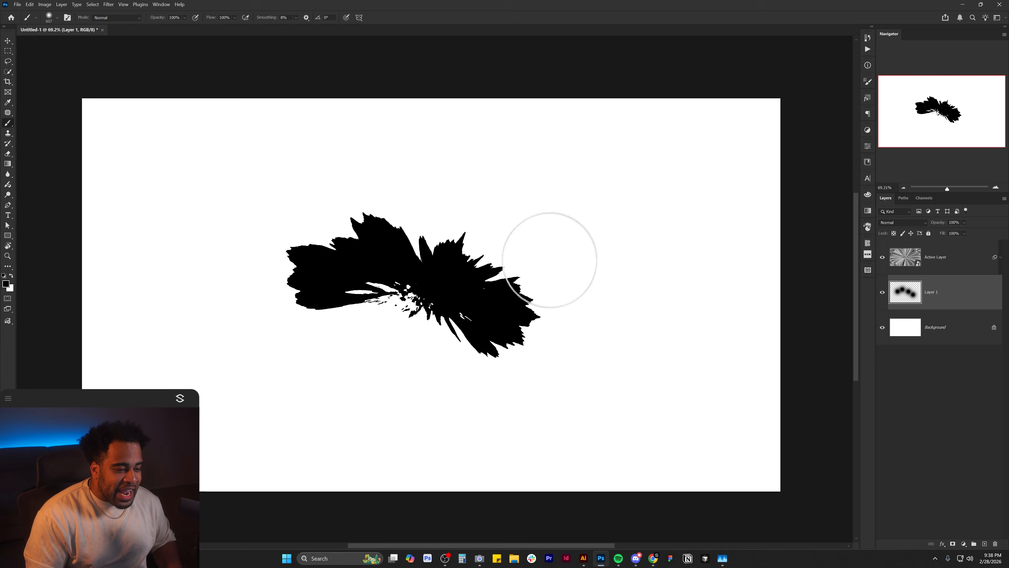
{"action": "left_click", "coordinate": [544, 241]}
{"action": "left_click", "coordinate": [528, 258]}
{"action": "left_click", "coordinate": [383, 372]}
{"action": "left_click", "coordinate": [349, 198]}
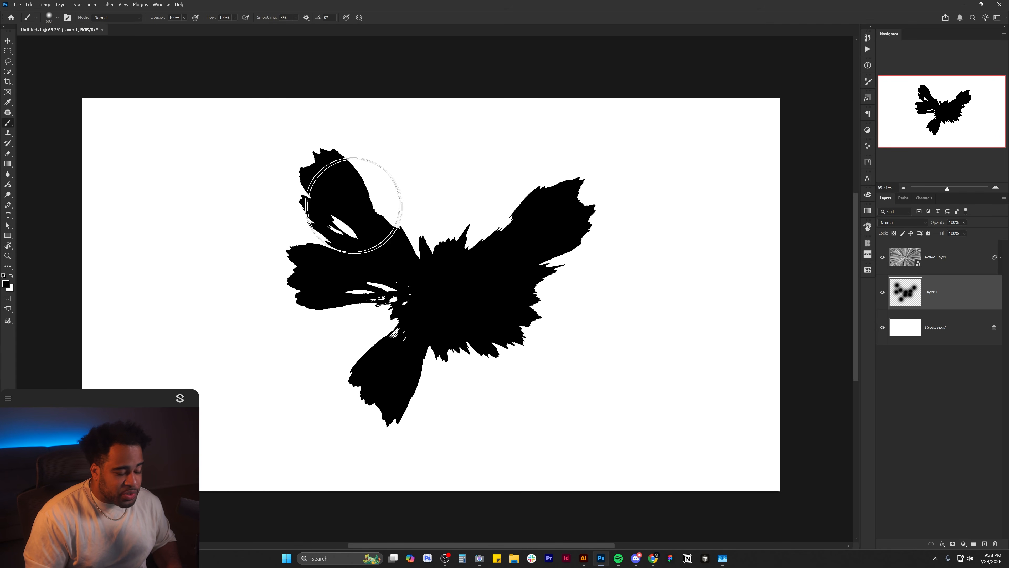
{"action": "left_click", "coordinate": [523, 327]}
{"action": "left_click", "coordinate": [563, 358]}
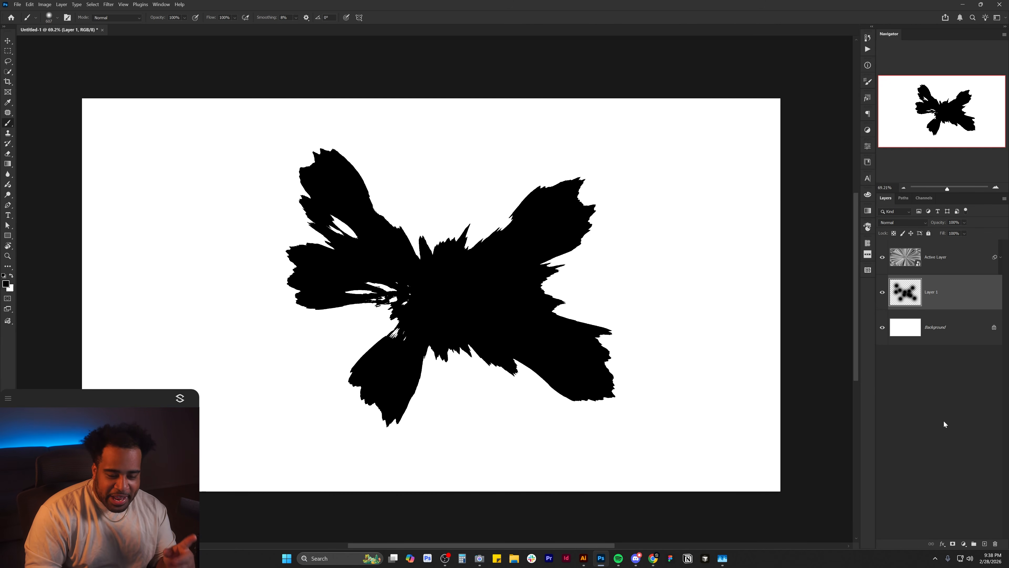
Add a Curves adjustment above Layer 1, raising its black point to maximum and bending the middle to input 120, output 172.
{"action": "left_click", "coordinate": [965, 543]}
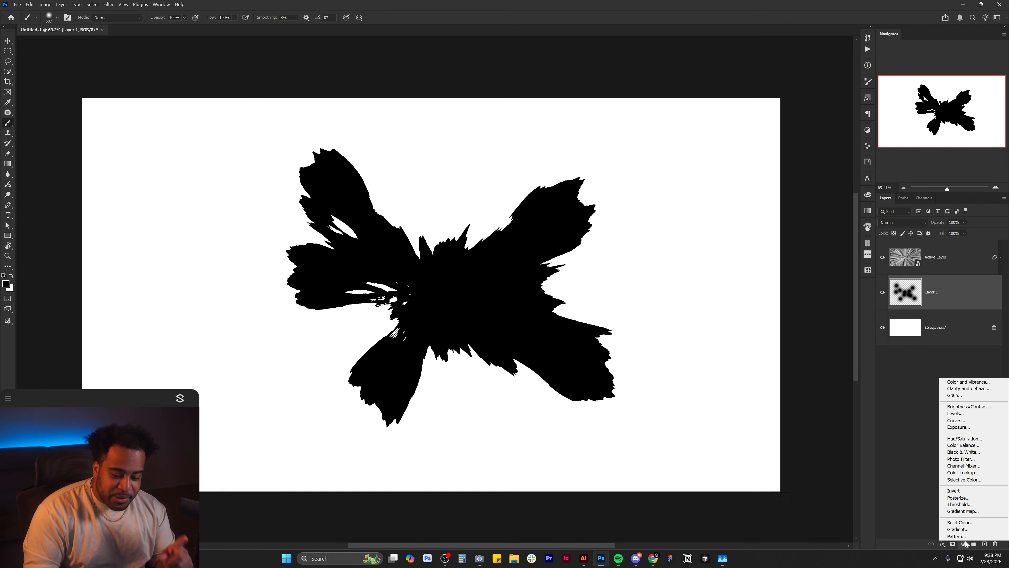
{"action": "left_click", "coordinate": [955, 421]}
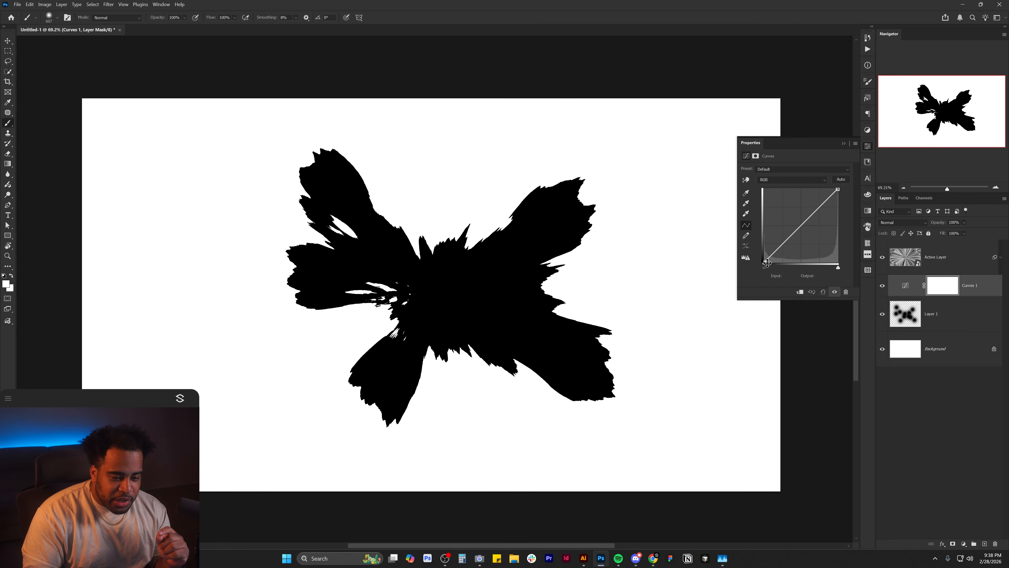
{"action": "mouse_move", "coordinate": [764, 260]}
{"action": "left_mouse_down"}
{"action": "mouse_move", "coordinate": [774, 230]}
{"action": "mouse_move", "coordinate": [764, 189]}
{"action": "mouse_move", "coordinate": [762, 203]}
{"action": "mouse_move", "coordinate": [798, 199]}
{"action": "mouse_move", "coordinate": [799, 212]}
{"action": "left_mouse_up"}
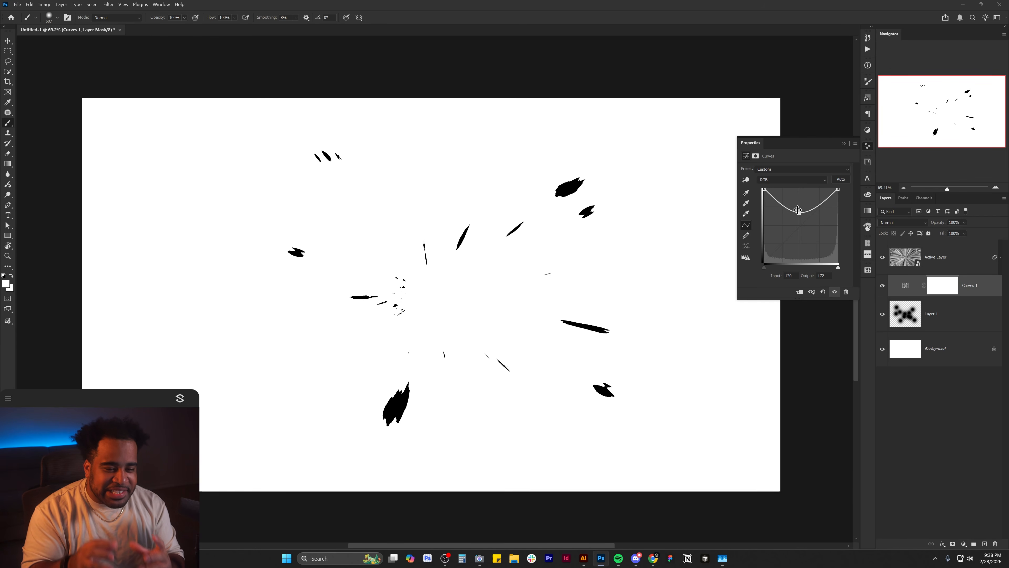
Add a Curves adjustment clipped to Active Layer, lower its white point to minimum and shape two peaks, one at input 180, output 154.
{"action": "left_click", "coordinate": [951, 259]}
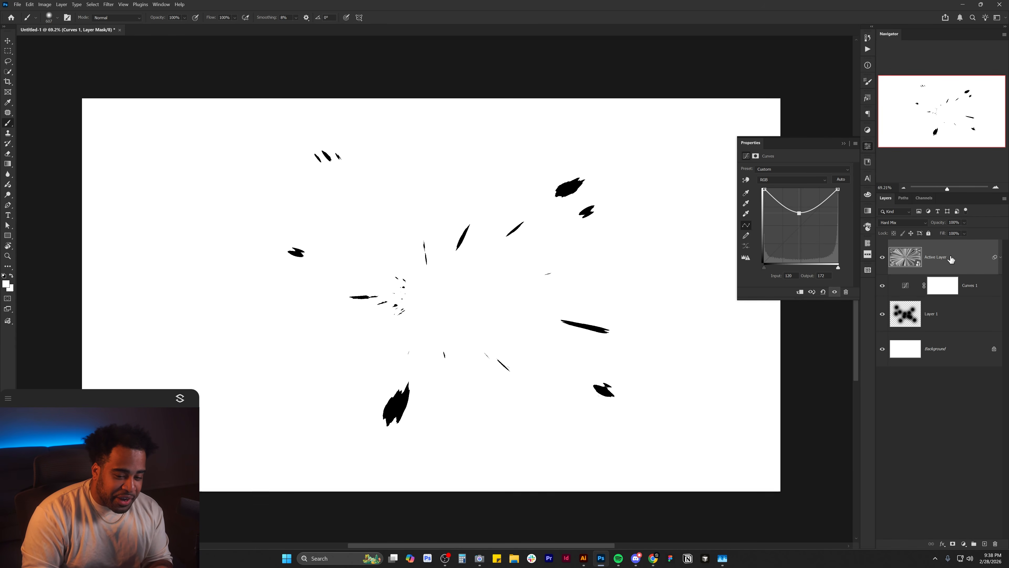
{"action": "left_click", "coordinate": [966, 546]}
{"action": "left_click", "coordinate": [954, 426]}
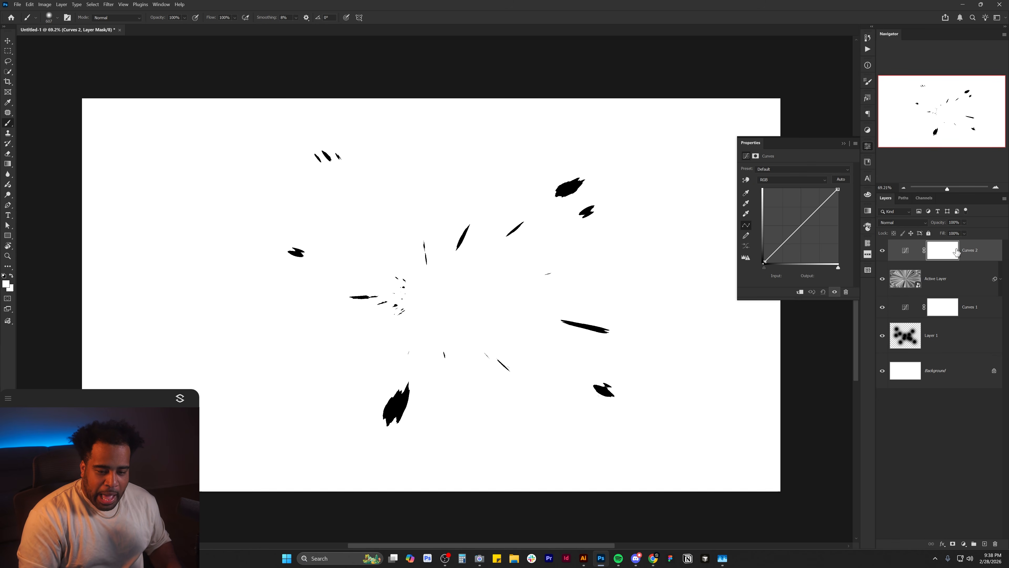
{"action": "right_click", "coordinate": [923, 252]}
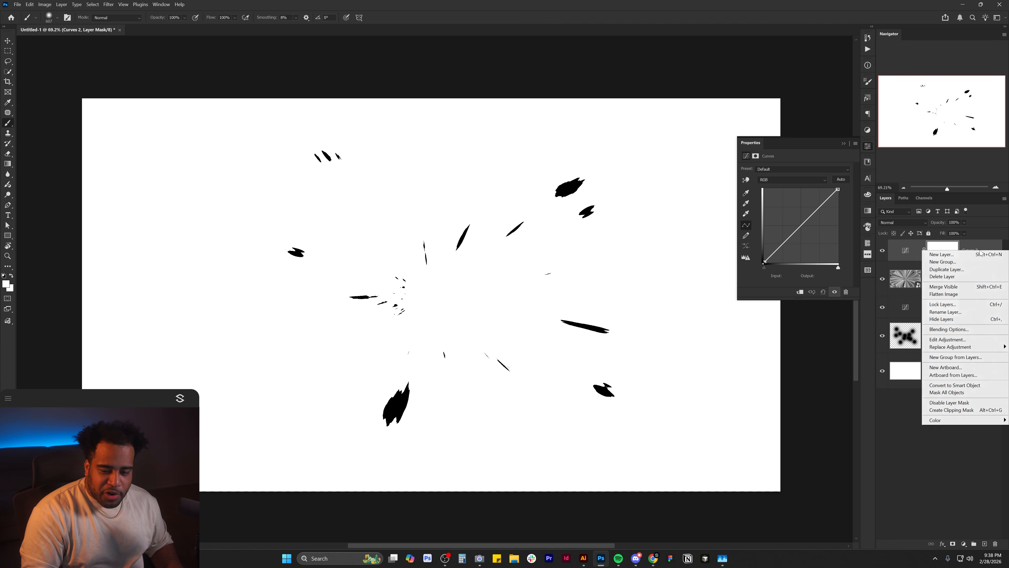
{"action": "left_click", "coordinate": [951, 410]}
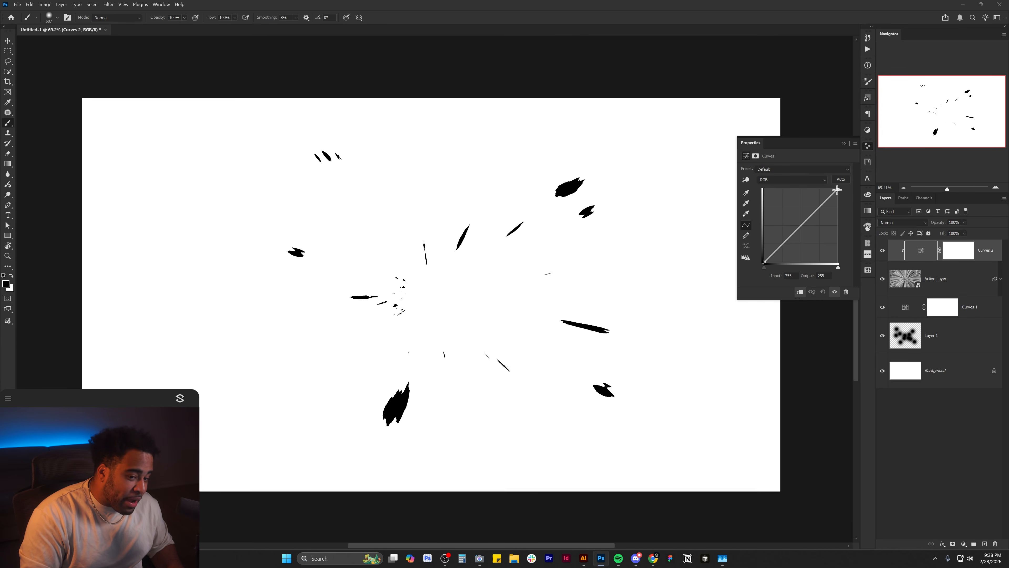
{"action": "left_click_drag", "start_coordinate": [839, 190], "coordinate": [817, 217]}
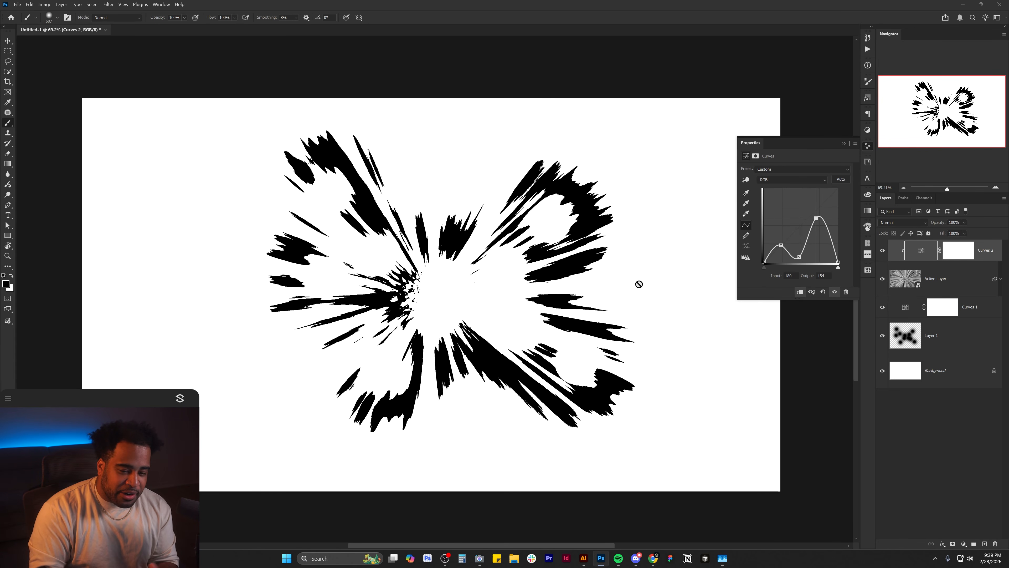
Compare the artwork with and without the Curves 2 adjustment, and close its properties.
{"action": "left_click", "coordinate": [883, 250]}
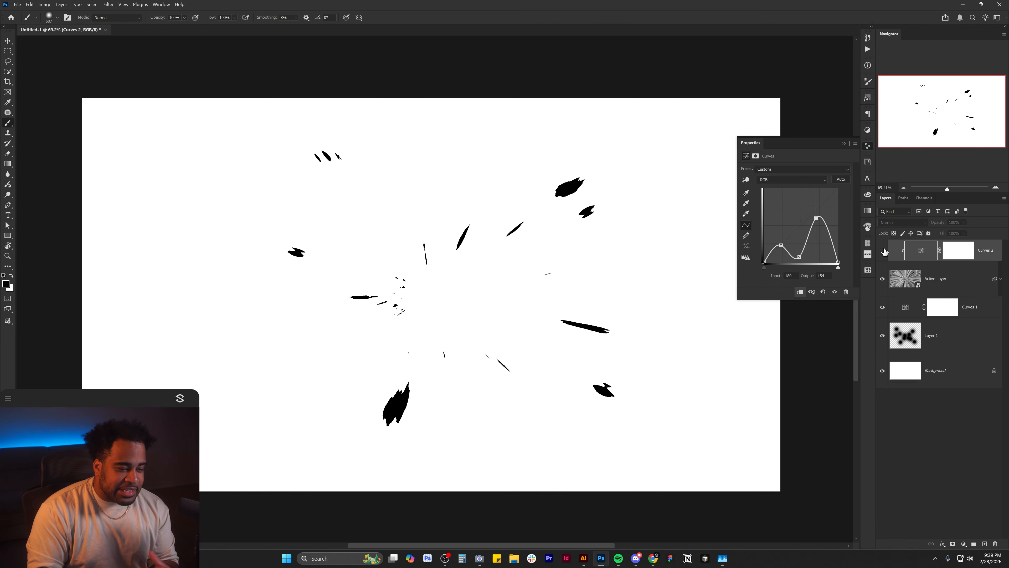
{"action": "left_click", "coordinate": [868, 145]}
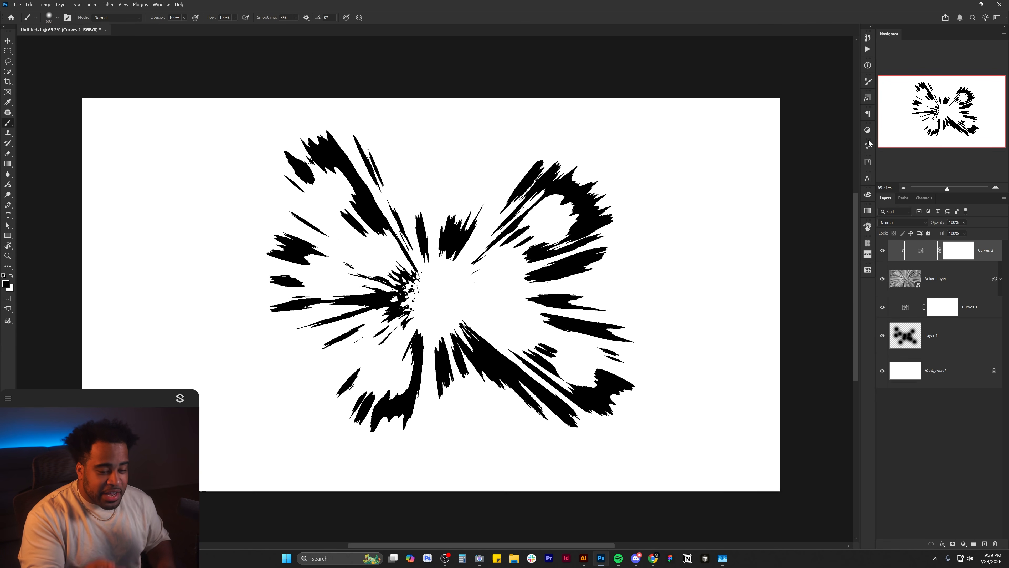
Hide Layer 1, add a new layer above it and paint a single soft black dab in the middle of the canvas.
{"action": "left_click", "coordinate": [937, 339]}
{"action": "left_click", "coordinate": [883, 336]}
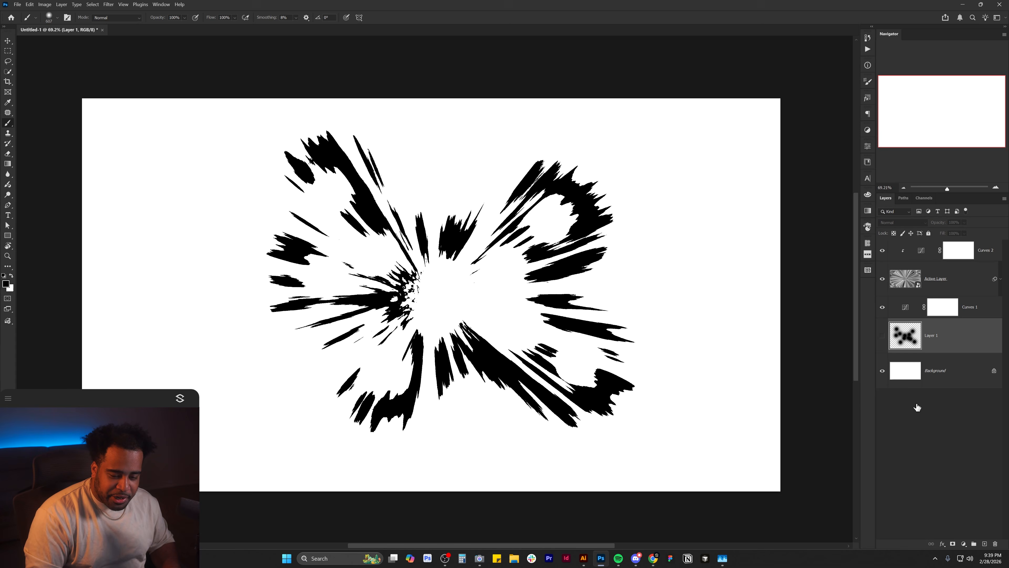
{"action": "key", "text": "ctrl+shift+alt+n"}
{"action": "left_click", "coordinate": [434, 283]}
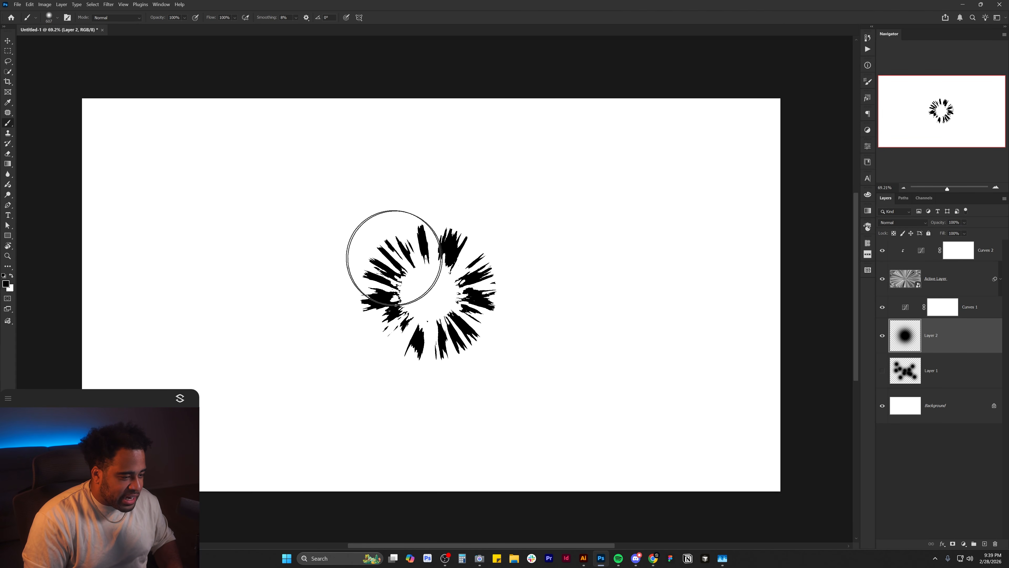
Enlarge the brush considerably and paint a larger soft dab over the centre of Layer 2 to widen the burst.
{"action": "key", "text": "bracketright"}
{"action": "key", "text": "bracketright"}
{"action": "key", "text": "bracketright"}
{"action": "key", "text": "bracketright"}
{"action": "key", "text": "bracketright"}
{"action": "key", "text": "bracketright"}
{"action": "key", "text": "bracketright"}
{"action": "key", "text": "bracketright"}
{"action": "key", "text": "bracketright"}
{"action": "key", "text": "bracketright"}
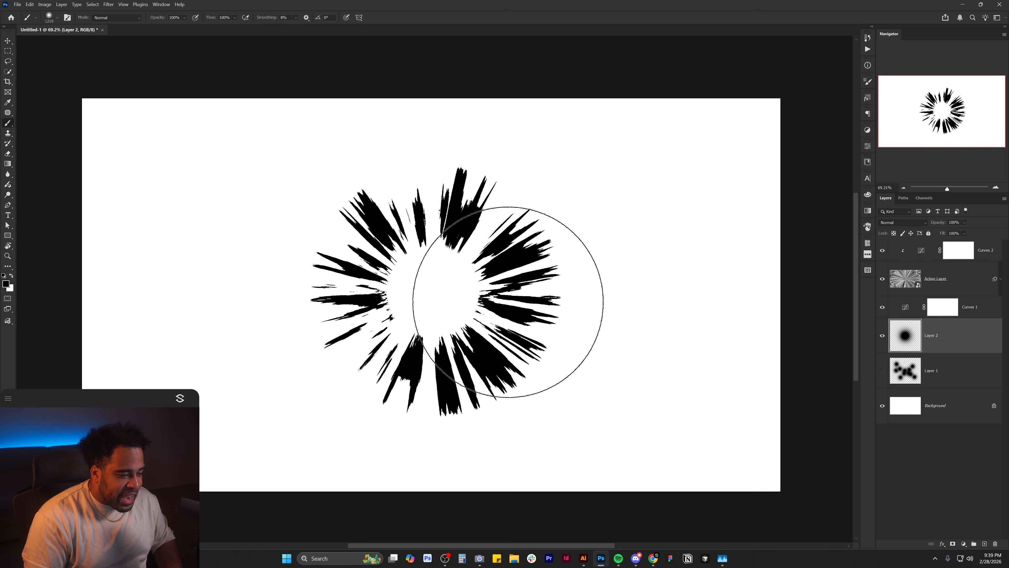
Switch to a hard round brush, hide Layer 2 and add a new layer above it.
{"action": "right_click", "coordinate": [543, 271]}
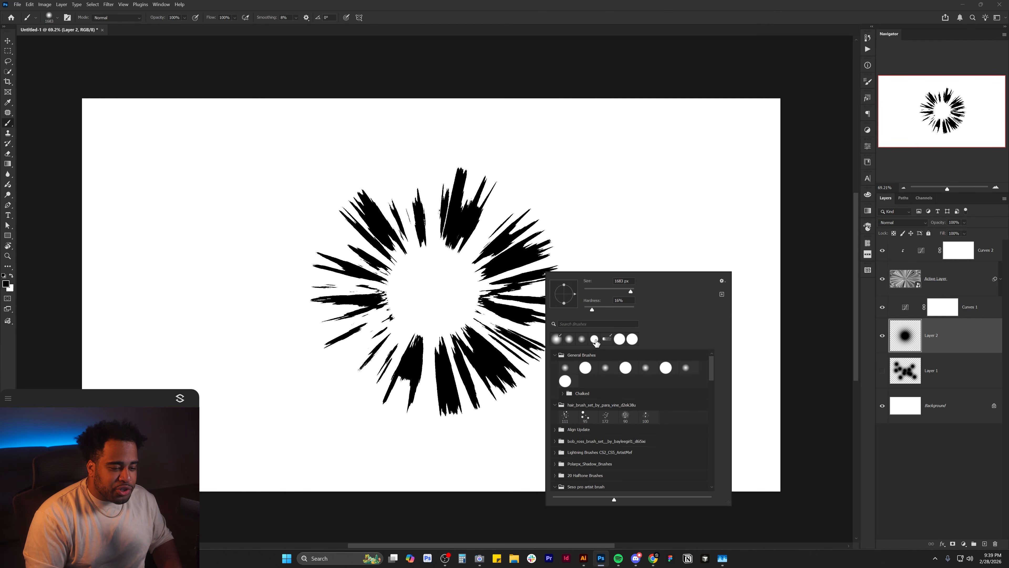
{"action": "left_click", "coordinate": [556, 339]}
{"action": "key", "text": "Return"}
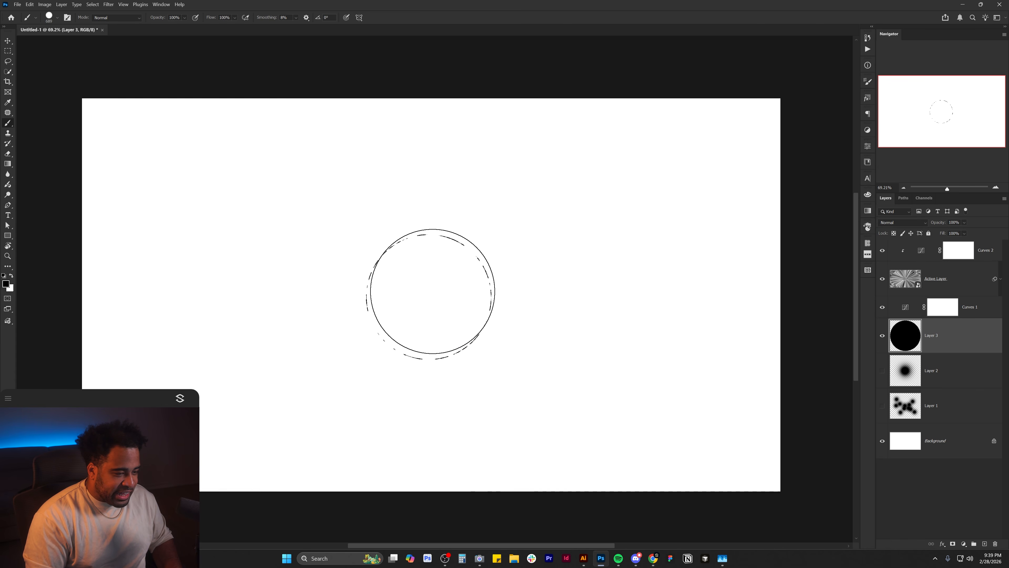
Try painting overlapping hard-edged black dabs across the middle of Layer 3, and undo them all.
{"action": "mouse_move", "coordinate": [432, 291]}
{"action": "left_mouse_down"}
{"action": "mouse_move", "coordinate": [507, 302]}
{"action": "mouse_move", "coordinate": [567, 350]}
{"action": "mouse_move", "coordinate": [588, 275]}
{"action": "mouse_move", "coordinate": [397, 243]}
{"action": "left_mouse_up"}
{"action": "key", "text": "ctrl+z"}
{"action": "key", "text": "ctrl+z"}
{"action": "key", "text": "ctrl+z"}
{"action": "key", "text": "ctrl+z"}
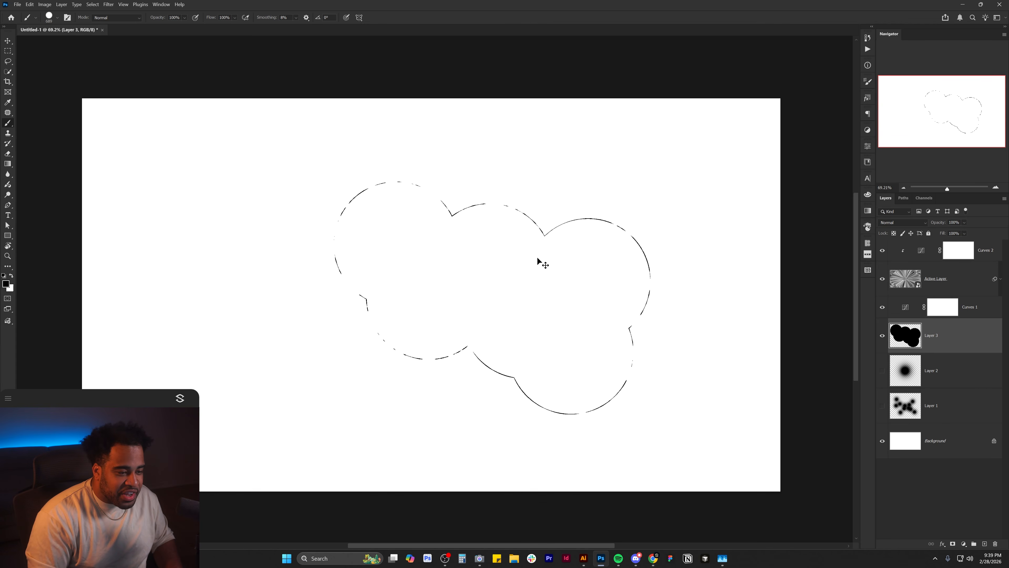
{"action": "key", "text": "ctrl+z"}
{"action": "key", "text": "ctrl+z"}
Lower the brush hardness to 27%, try dabs at the canvas centre and lower right of it, and undo them.
{"action": "right_click", "coordinate": [480, 254]}
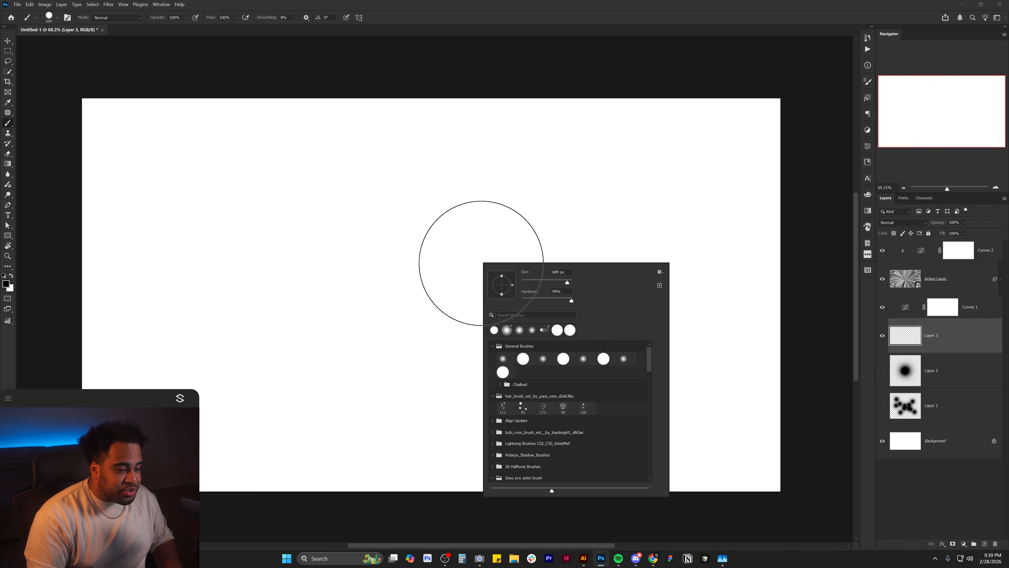
{"action": "mouse_move", "coordinate": [539, 299]}
{"action": "left_mouse_down"}
{"action": "mouse_move", "coordinate": [504, 298]}
{"action": "mouse_move", "coordinate": [535, 302]}
{"action": "left_mouse_up"}
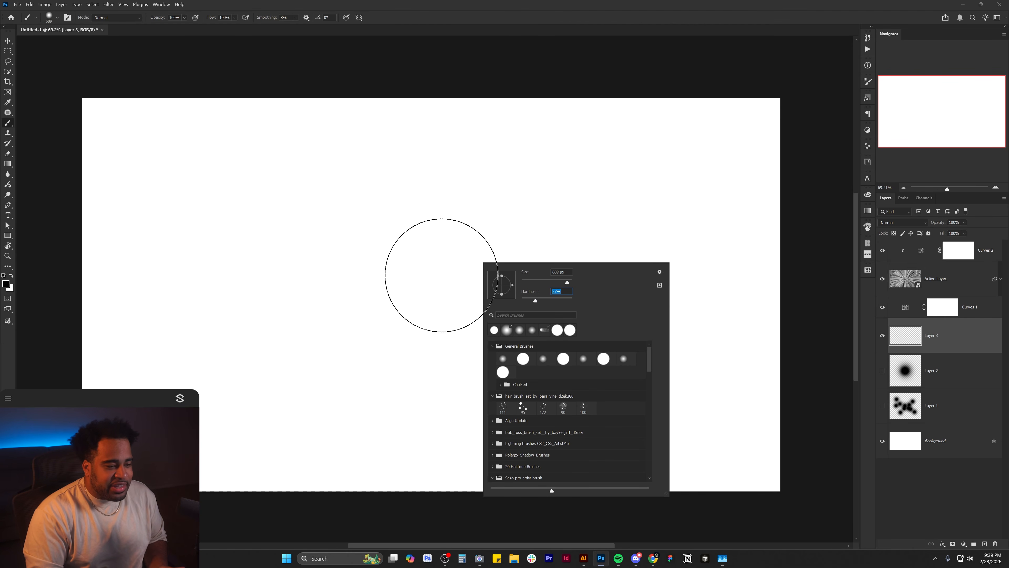
{"action": "left_click", "coordinate": [442, 276]}
{"action": "left_click", "coordinate": [441, 277]}
{"action": "left_click", "coordinate": [532, 346]}
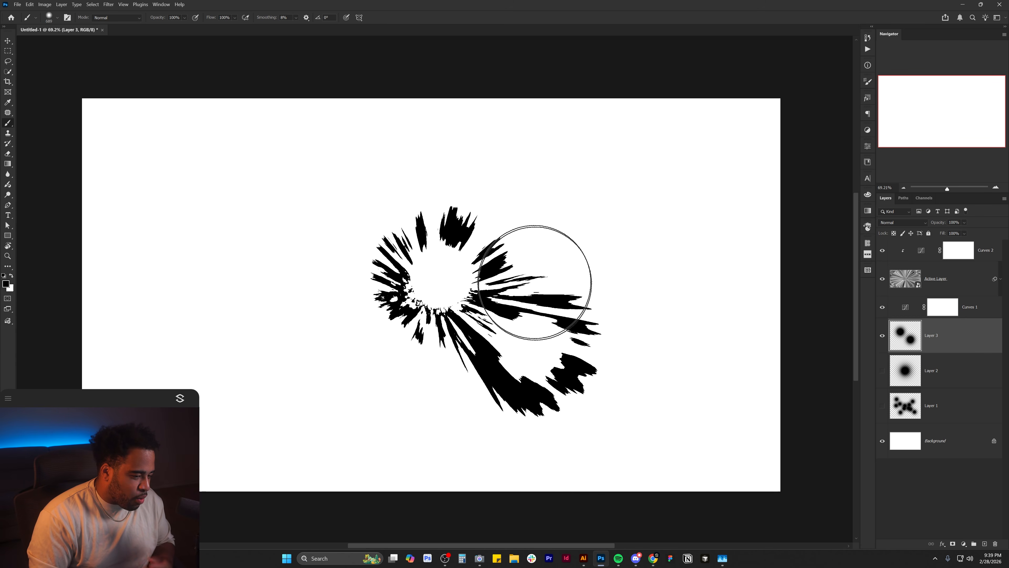
{"action": "key", "text": "ctrl+z"}
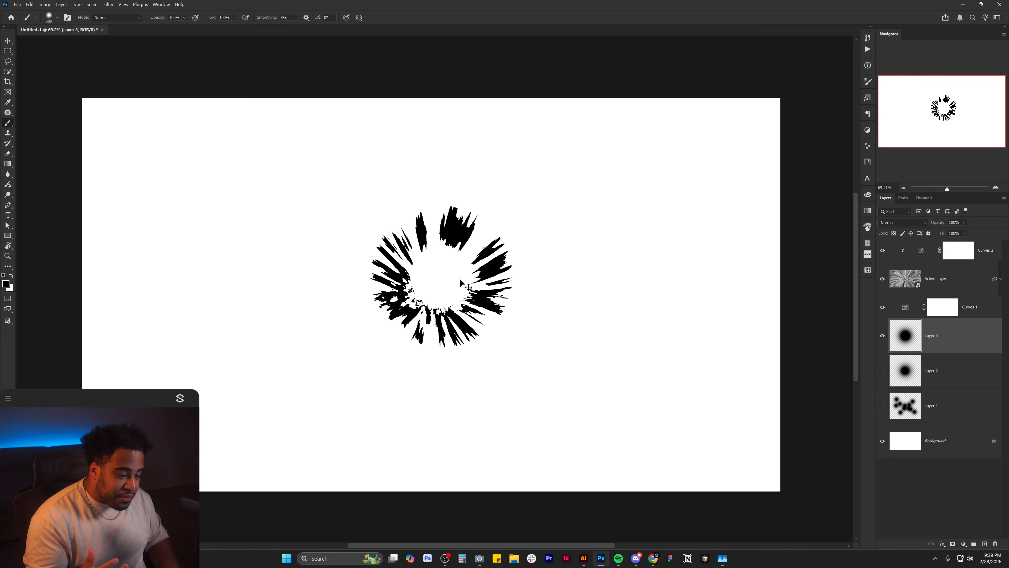
{"action": "key", "text": "ctrl+z"}
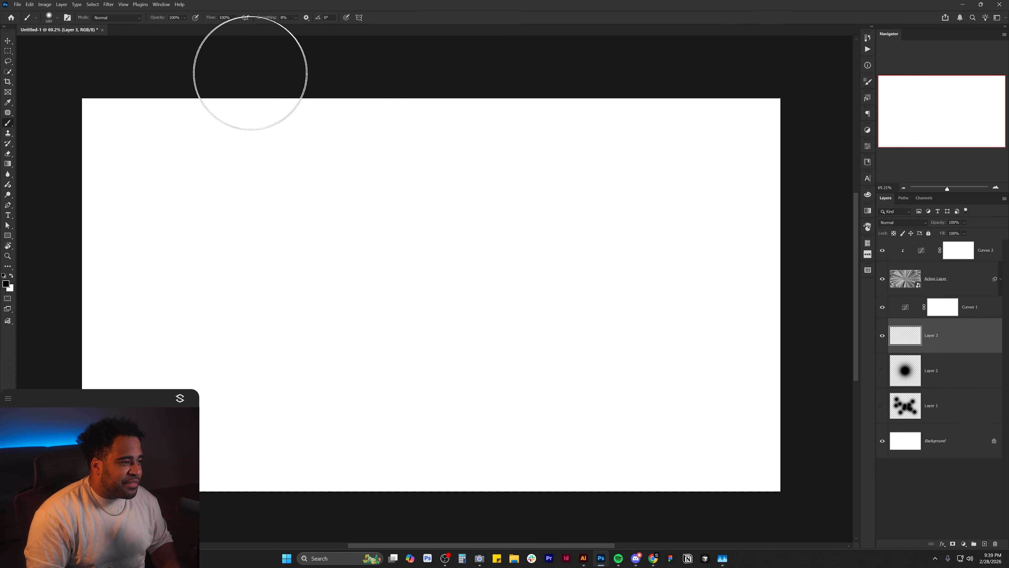
Set the brush flow to 25% and paint one soft dab at the centre of Layer 3, checking it up close.
{"action": "left_click", "coordinate": [233, 18]}
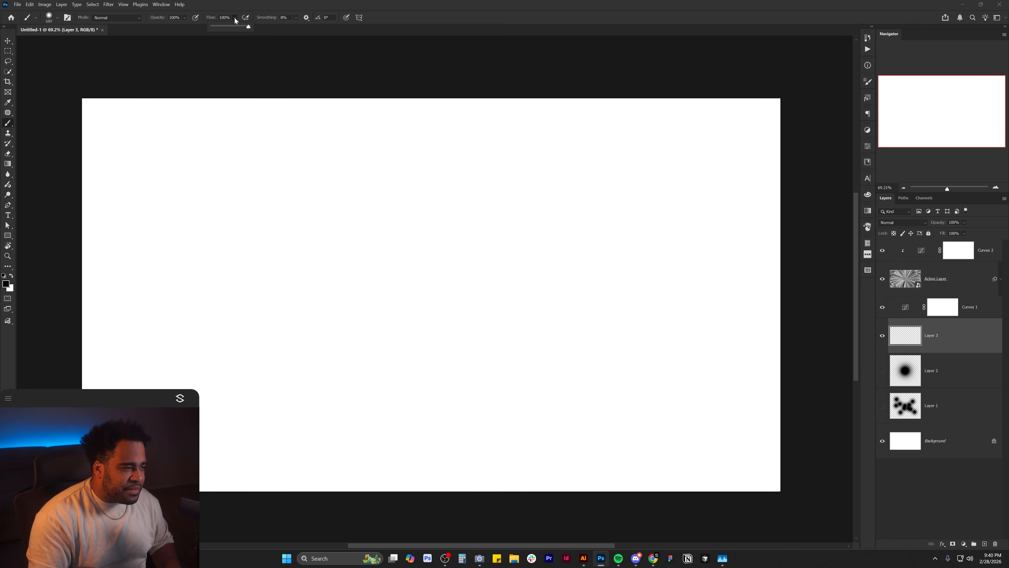
{"action": "key", "text": "Escape"}
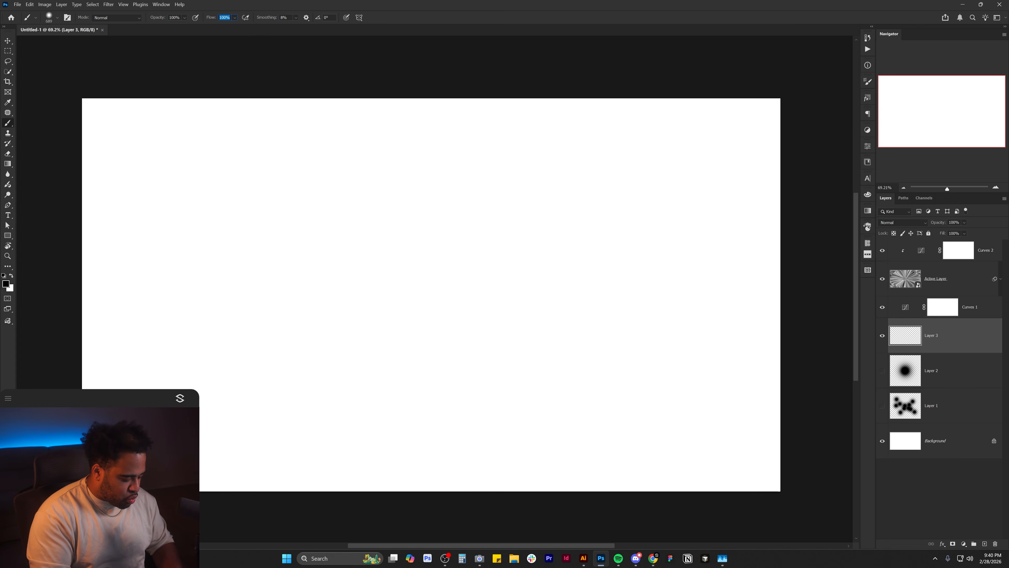
{"action": "type", "text": "25"}
{"action": "key", "text": "Return"}
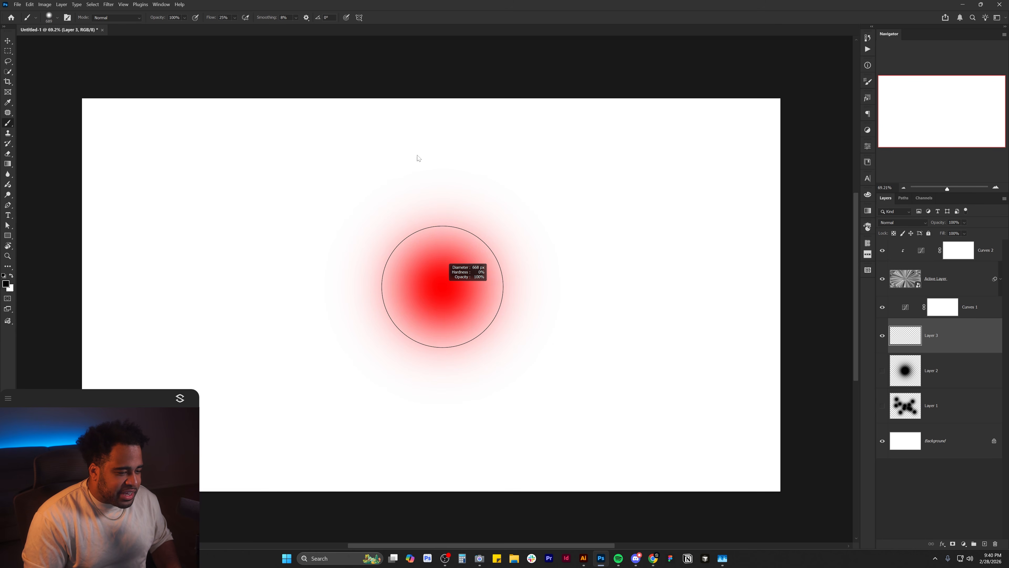
{"action": "left_click_drag", "start_coordinate": [442, 286], "coordinate": [460, 278]}
{"action": "left_click", "coordinate": [448, 287]}
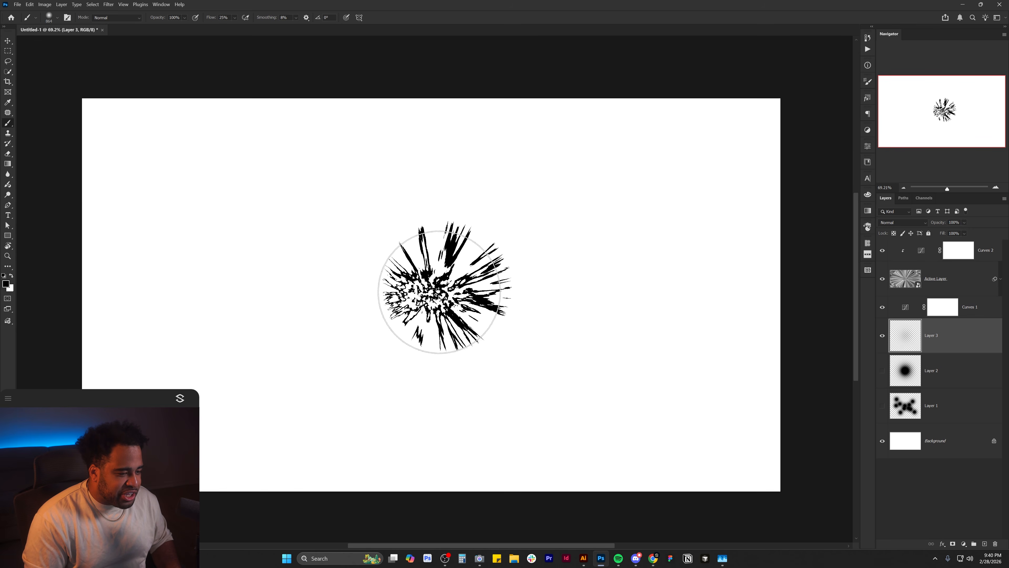
{"action": "key", "text": "ctrl+1"}
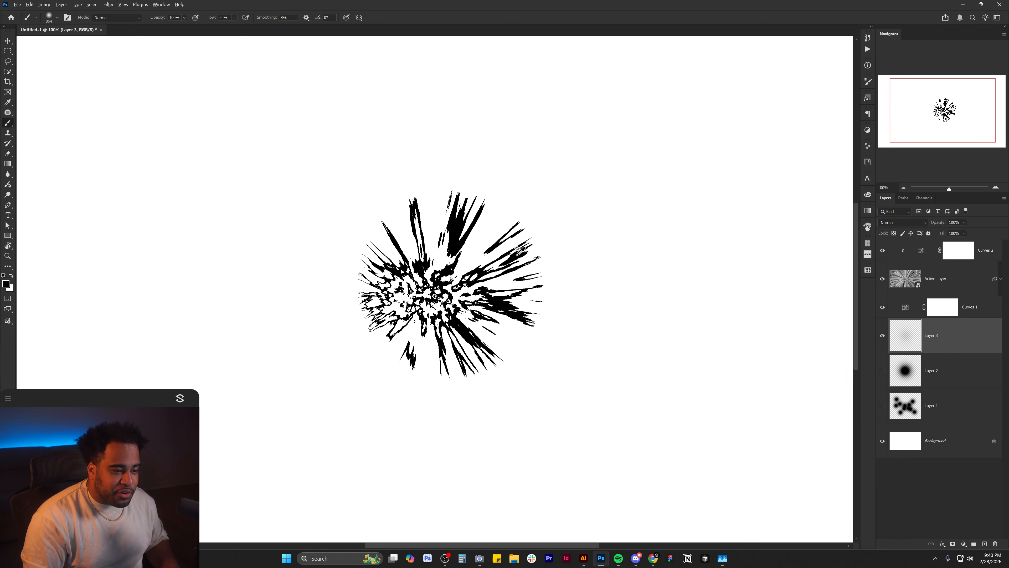
{"action": "key", "text": "ctrl+minus"}
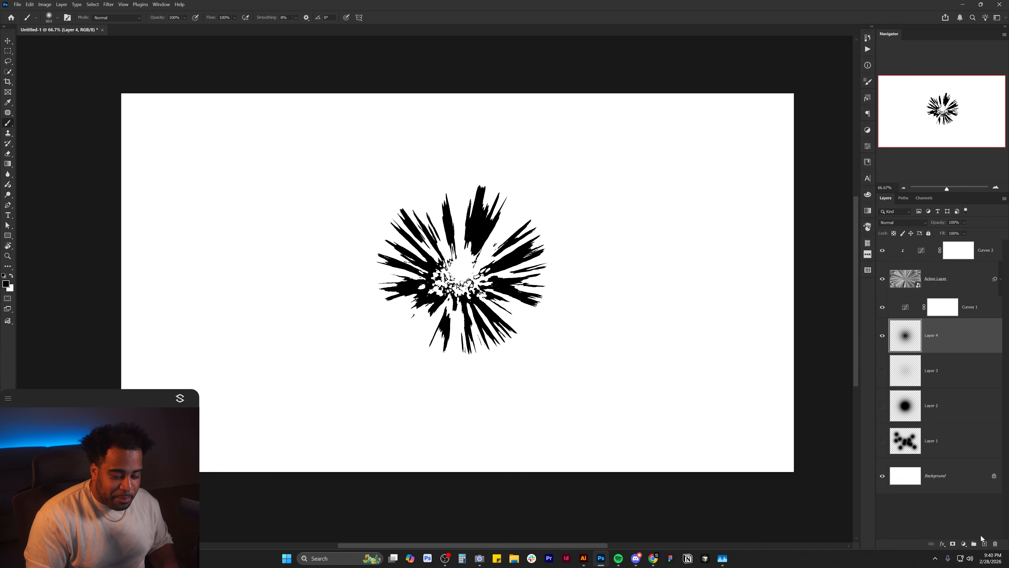
Add a new layer above Layer 4, hide Layer 4, and paint one central dab with the brush hardness at 42%.
{"action": "left_click", "coordinate": [985, 543]}
{"action": "left_click", "coordinate": [882, 370]}
{"action": "right_click", "coordinate": [513, 264]}
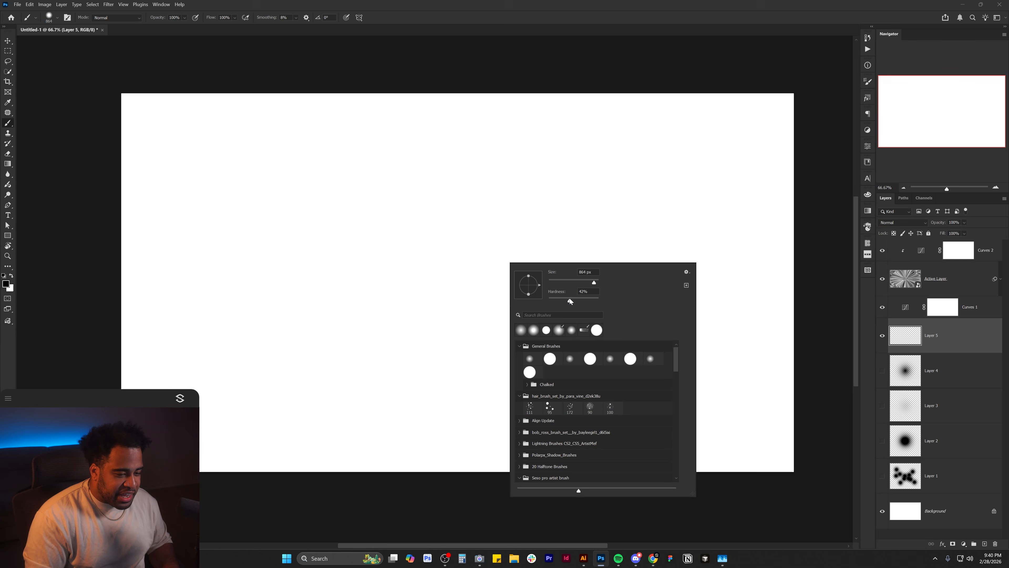
{"action": "left_click", "coordinate": [453, 278]}
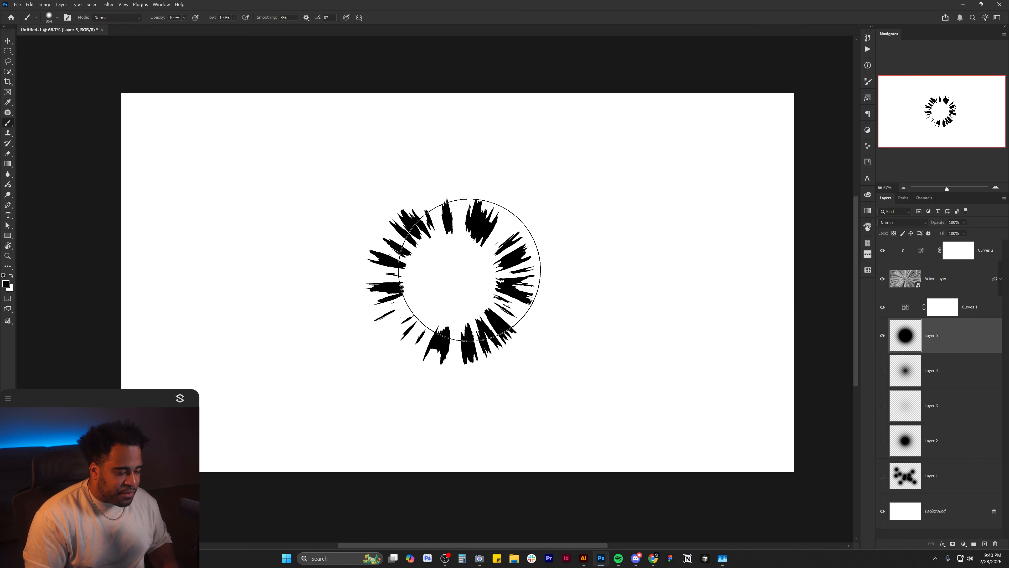
Hide Layer 5 and show Layer 4 and Layer 3 in turn to compare their bursts, leaving Layer 3 visible.
{"action": "left_click", "coordinate": [882, 335]}
{"action": "left_click", "coordinate": [883, 370]}
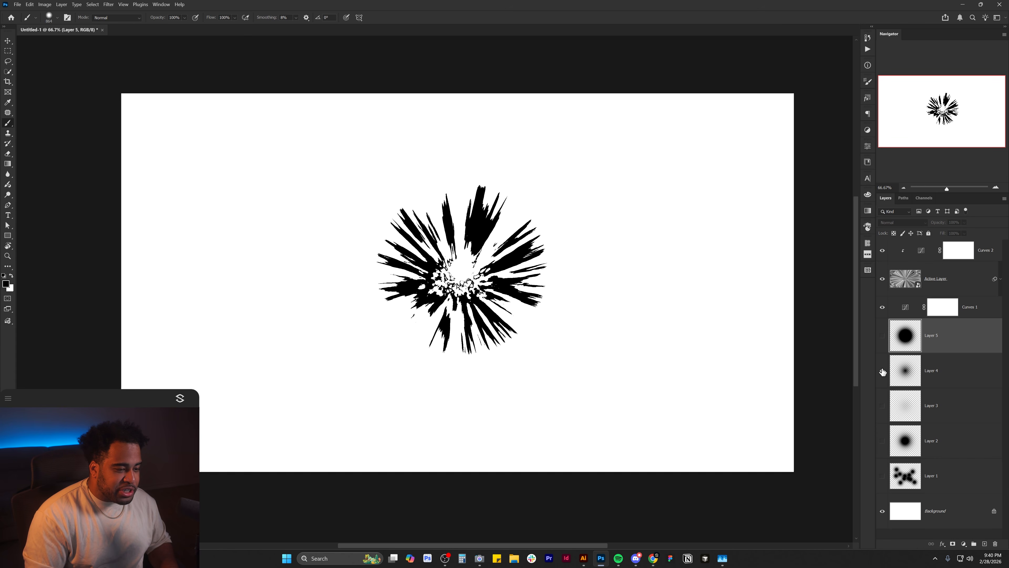
{"action": "left_click", "coordinate": [882, 370]}
{"action": "left_click", "coordinate": [882, 405]}
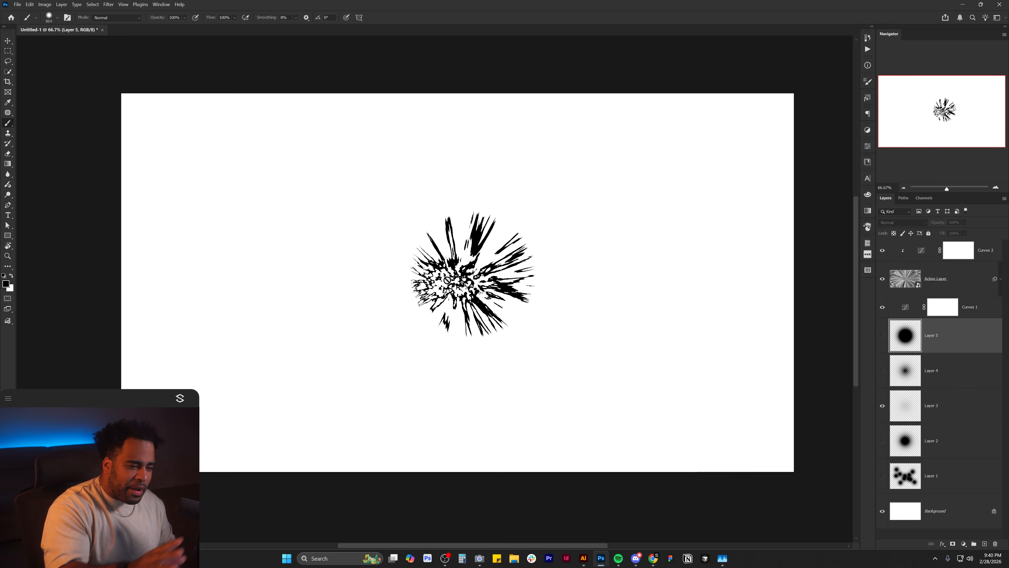
Set the brush flow to 70%, add a new layer above the hidden Layer 3, and paint dabs at the centre and up-left of it.
{"action": "left_click", "coordinate": [931, 417]}
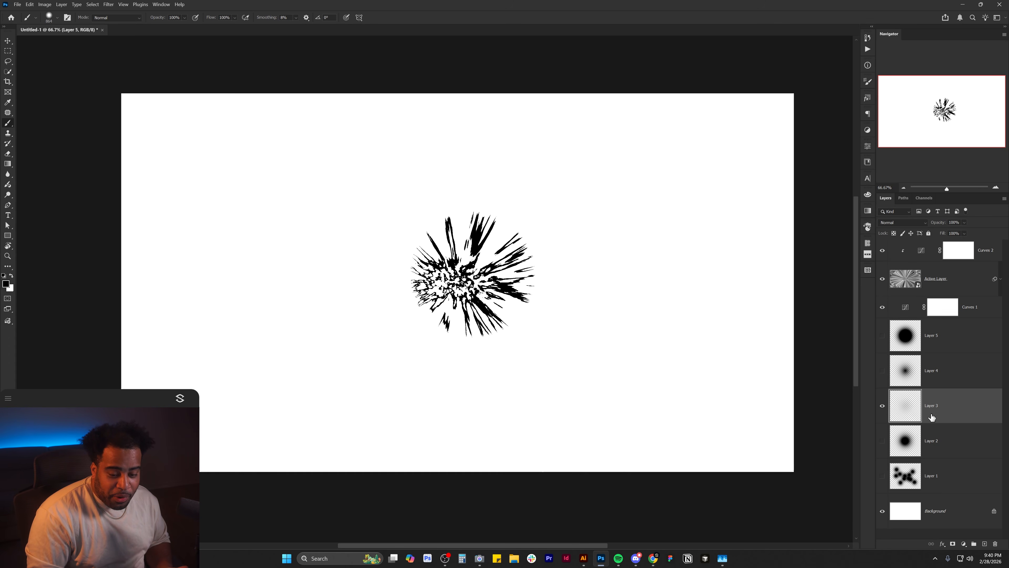
{"action": "left_click_drag", "start_coordinate": [491, 275], "coordinate": [451, 277]}
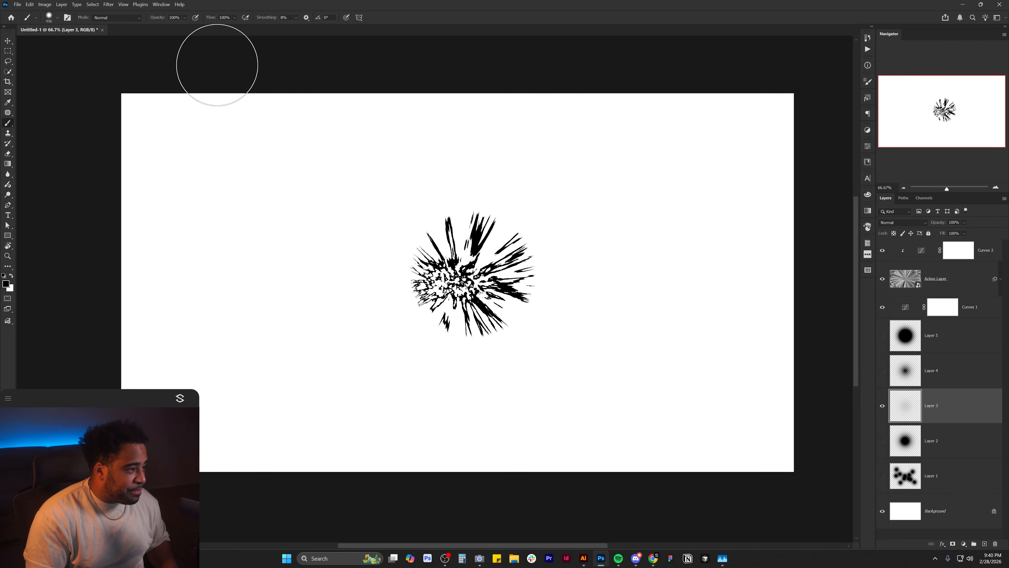
{"action": "left_click", "coordinate": [234, 17]}
{"action": "left_click_drag", "start_coordinate": [250, 26], "coordinate": [238, 27]}
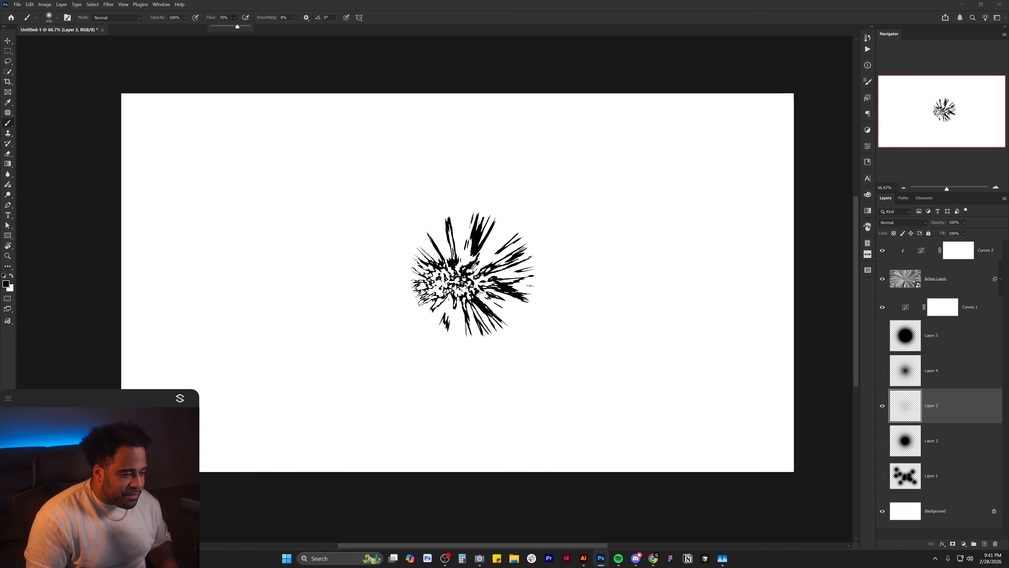
{"action": "left_click", "coordinate": [457, 268]}
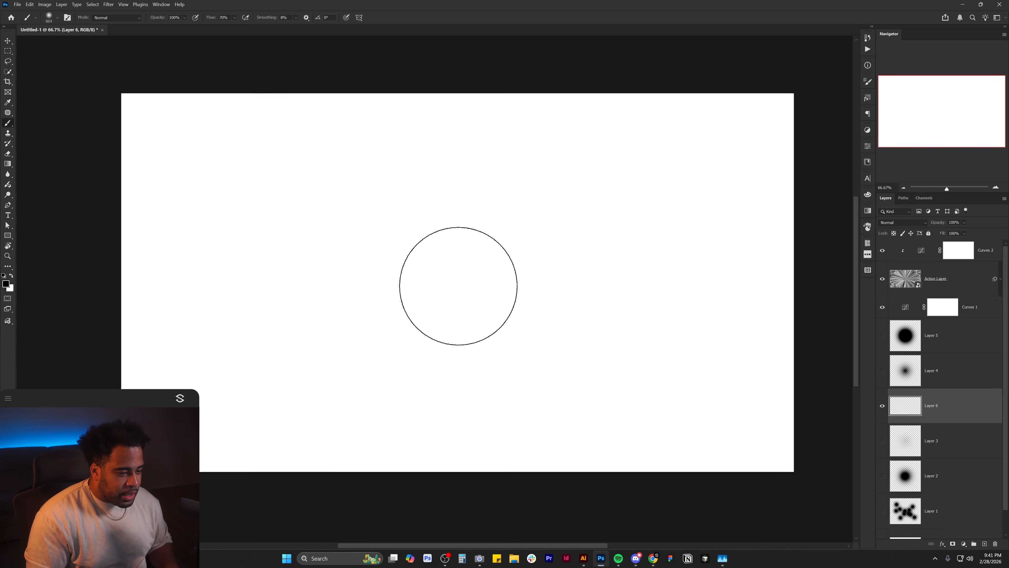
{"action": "left_click", "coordinate": [459, 286]}
{"action": "left_click", "coordinate": [424, 251]}
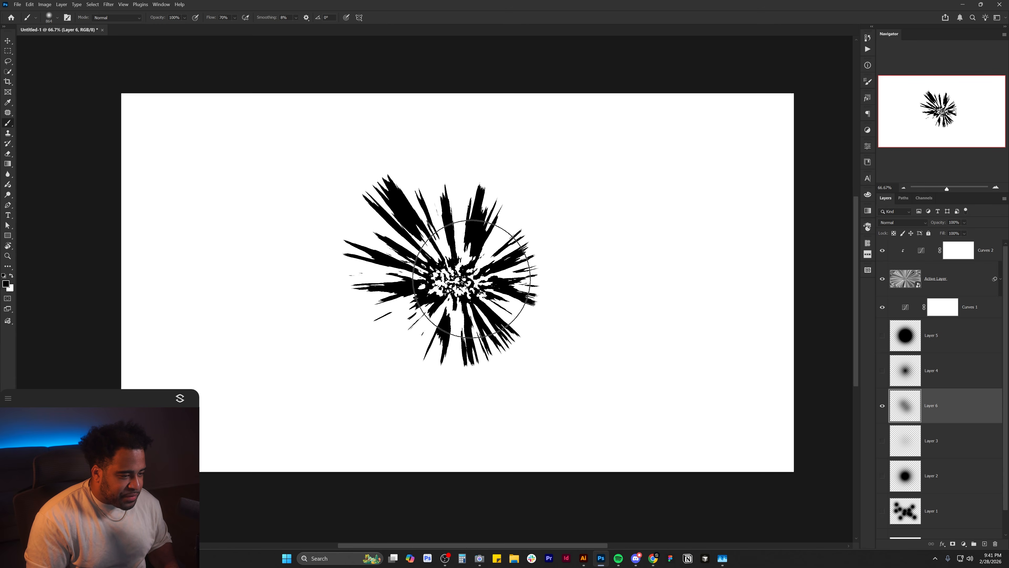
Extend the burst on Layer 6 toward the upper left and lower right with dabs of a smaller brush.
{"action": "left_click_drag", "start_coordinate": [466, 278], "coordinate": [437, 278]}
{"action": "left_click", "coordinate": [375, 200]}
{"action": "left_click", "coordinate": [521, 348]}
{"action": "left_click_drag", "start_coordinate": [547, 369], "coordinate": [521, 368]}
{"action": "key", "text": "ctrl+z"}
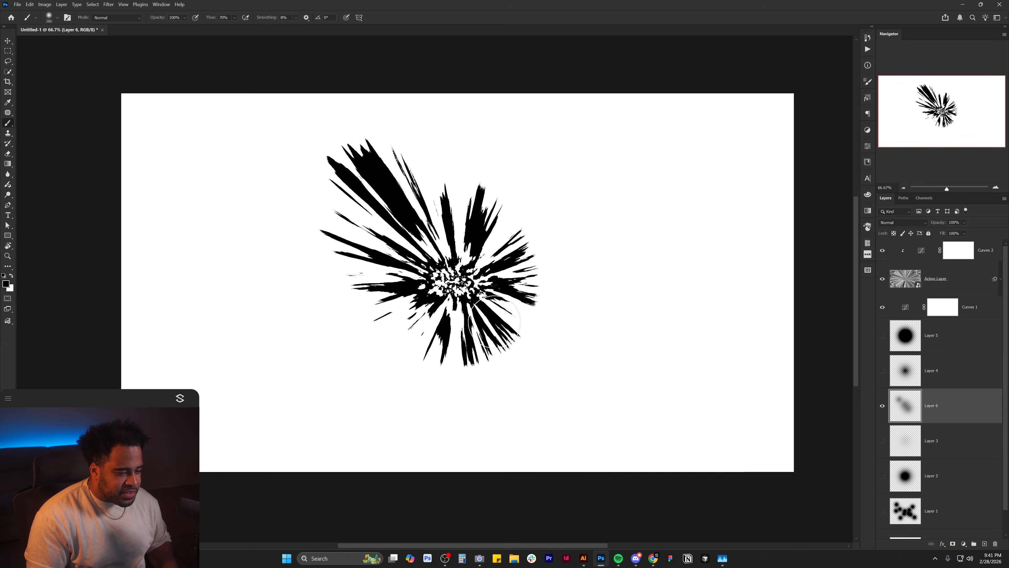
{"action": "left_click", "coordinate": [511, 342]}
{"action": "left_click", "coordinate": [546, 375]}
Paint several small dabs outward from the burst's centre to form an arm toward the upper right.
{"action": "left_click_drag", "start_coordinate": [489, 283], "coordinate": [493, 283]}
{"action": "left_click", "coordinate": [512, 242]}
{"action": "left_click", "coordinate": [568, 207]}
{"action": "left_click", "coordinate": [539, 233]}
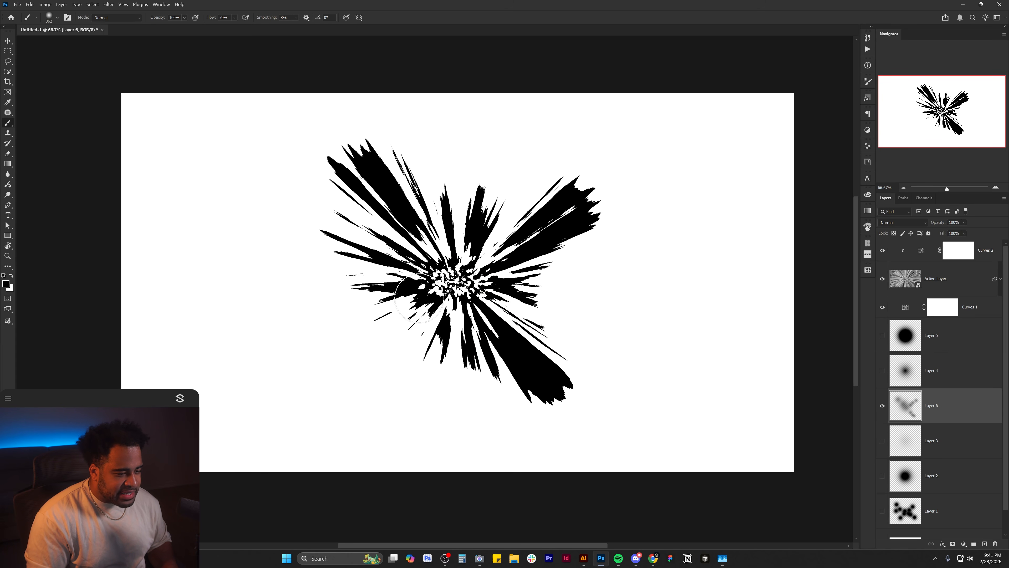
Paint a row of small dabs from the burst's centre toward the canvas's left edge to stretch a long arm.
{"action": "left_click", "coordinate": [411, 304]}
{"action": "left_click", "coordinate": [352, 312]}
{"action": "left_click", "coordinate": [323, 317]}
{"action": "left_click", "coordinate": [295, 320]}
{"action": "left_click", "coordinate": [272, 326]}
{"action": "left_click", "coordinate": [240, 330]}
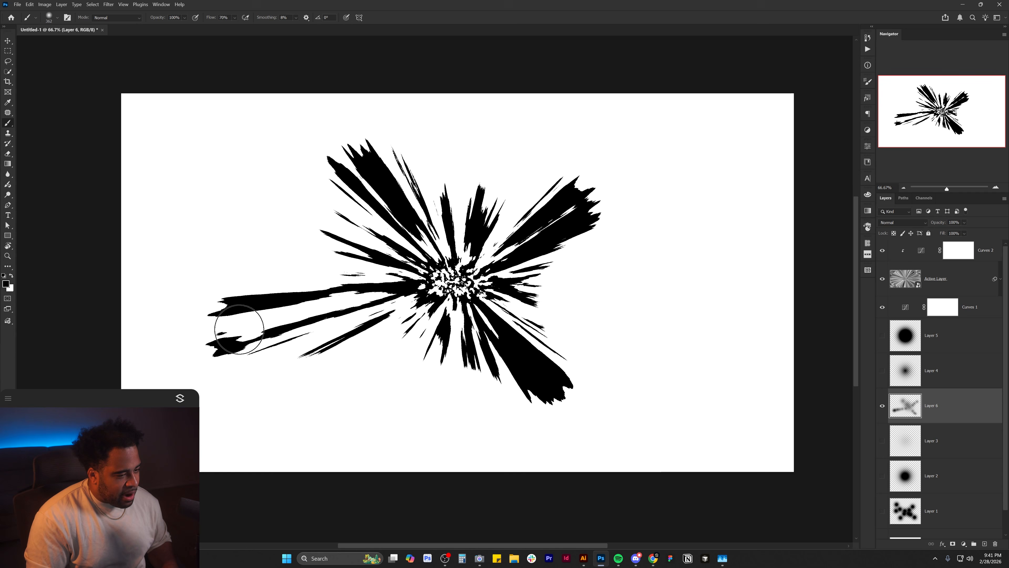
{"action": "left_click", "coordinate": [224, 333]}
{"action": "left_click", "coordinate": [221, 334]}
Shrink the brush and paint dabs from the burst toward the canvas's right edge, curling the arm's end back inward.
{"action": "left_click_drag", "start_coordinate": [427, 296], "coordinate": [420, 295]}
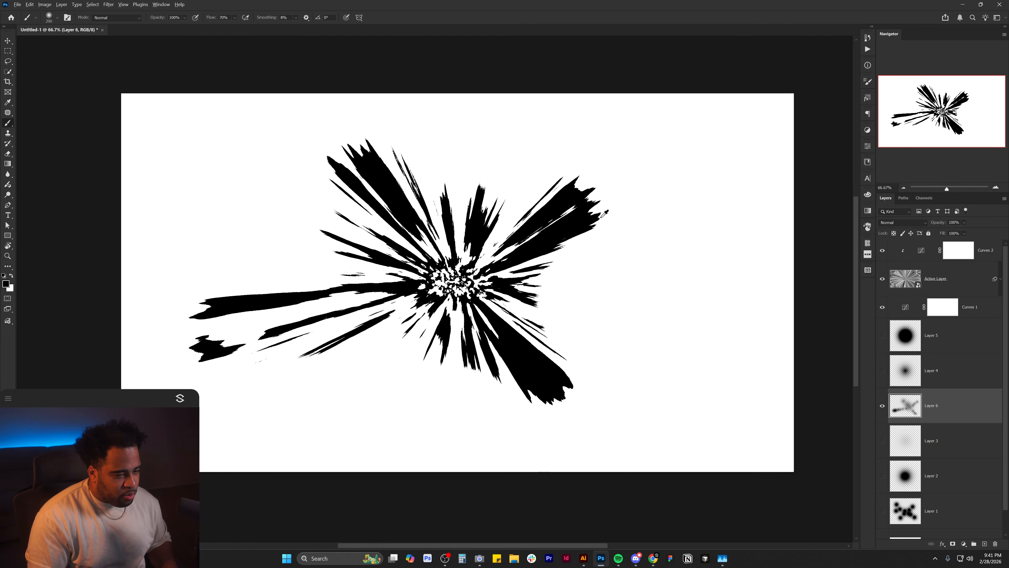
{"action": "left_click", "coordinate": [547, 280]}
{"action": "left_click_drag", "start_coordinate": [572, 265], "coordinate": [655, 248]}
{"action": "key", "text": "ctrl+z"}
{"action": "mouse_move", "coordinate": [573, 260]}
{"action": "left_mouse_down"}
{"action": "mouse_move", "coordinate": [565, 266]}
{"action": "mouse_move", "coordinate": [615, 255]}
{"action": "left_mouse_up"}
{"action": "left_click", "coordinate": [566, 265]}
{"action": "left_click", "coordinate": [584, 260]}
{"action": "left_click", "coordinate": [615, 253]}
{"action": "left_click", "coordinate": [648, 246]}
{"action": "left_click", "coordinate": [787, 209]}
{"action": "mouse_move", "coordinate": [755, 215]}
{"action": "left_mouse_down"}
{"action": "mouse_move", "coordinate": [660, 239]}
{"action": "mouse_move", "coordinate": [765, 212]}
{"action": "mouse_move", "coordinate": [622, 259]}
{"action": "mouse_move", "coordinate": [716, 248]}
{"action": "left_mouse_up"}
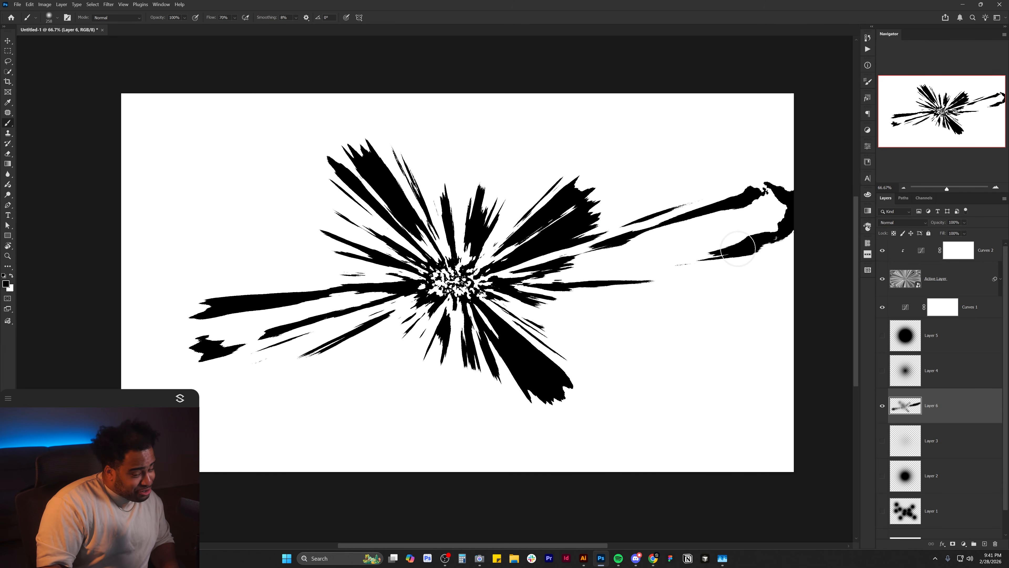
Erase most of the curled end of the burst's long arm near the canvas's right edge.
{"action": "key", "text": "e"}
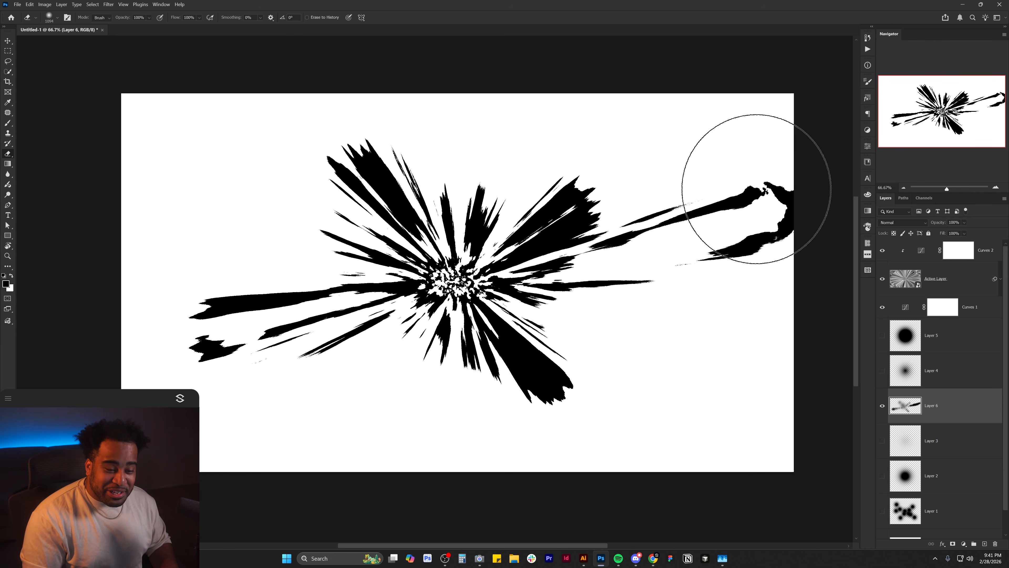
{"action": "left_click_drag", "start_coordinate": [743, 187], "coordinate": [641, 186]}
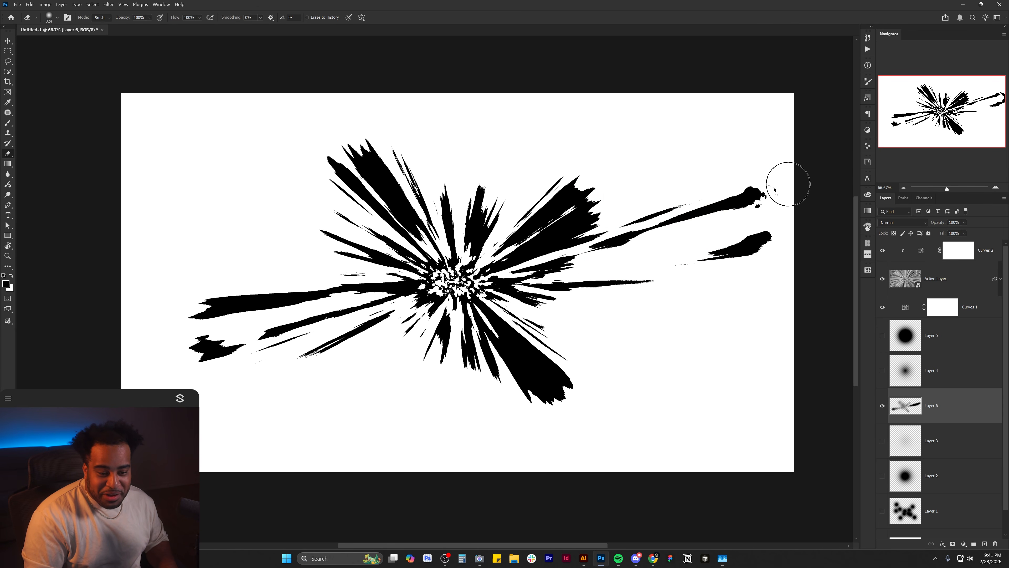
{"action": "left_click_drag", "start_coordinate": [819, 215], "coordinate": [807, 199]}
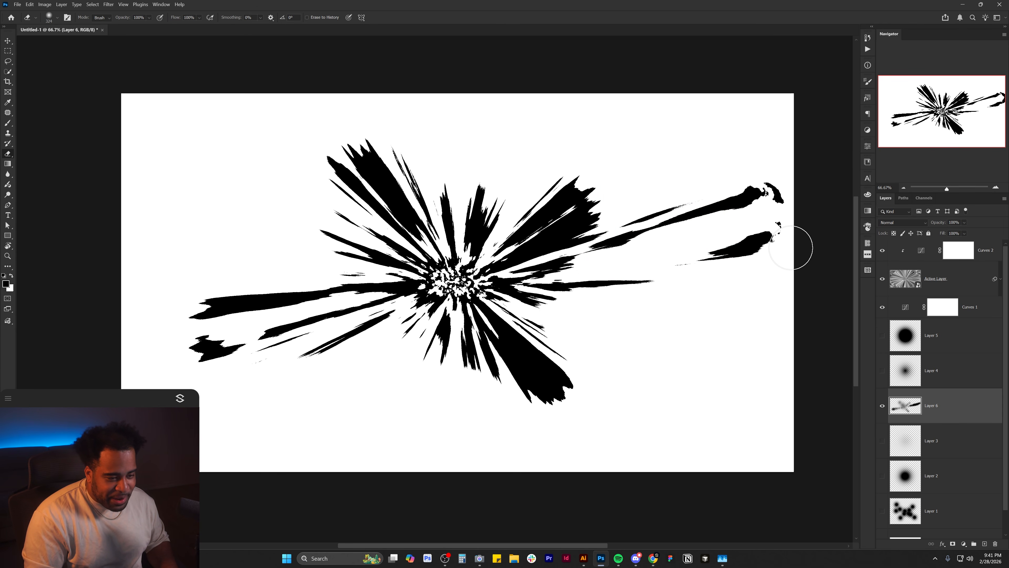
{"action": "key", "text": "v"}
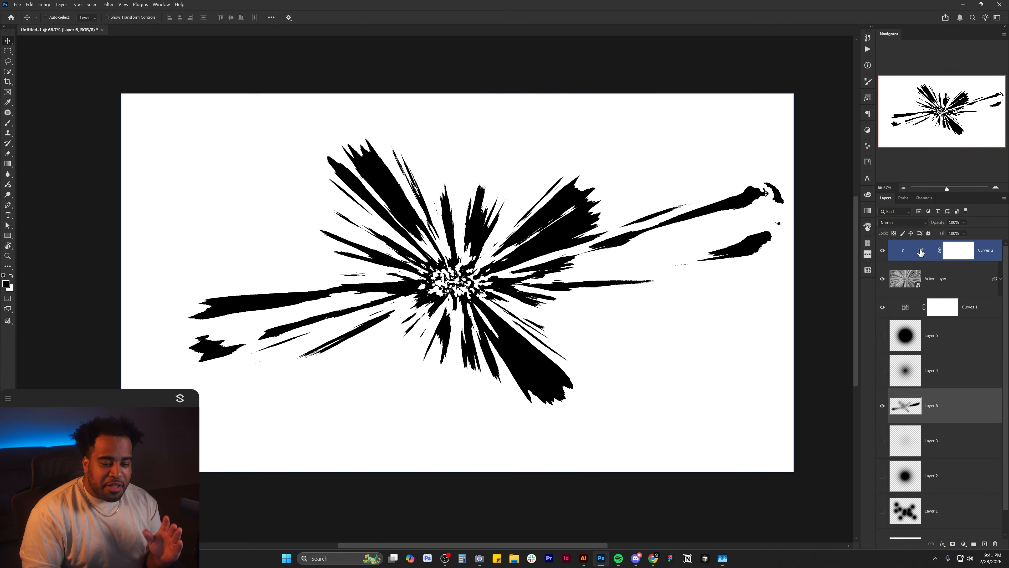
Open the Curves 1 adjustment and place its middle curve point at input 120, output 173.
{"action": "left_click", "coordinate": [958, 249]}
{"action": "left_click", "coordinate": [909, 311]}
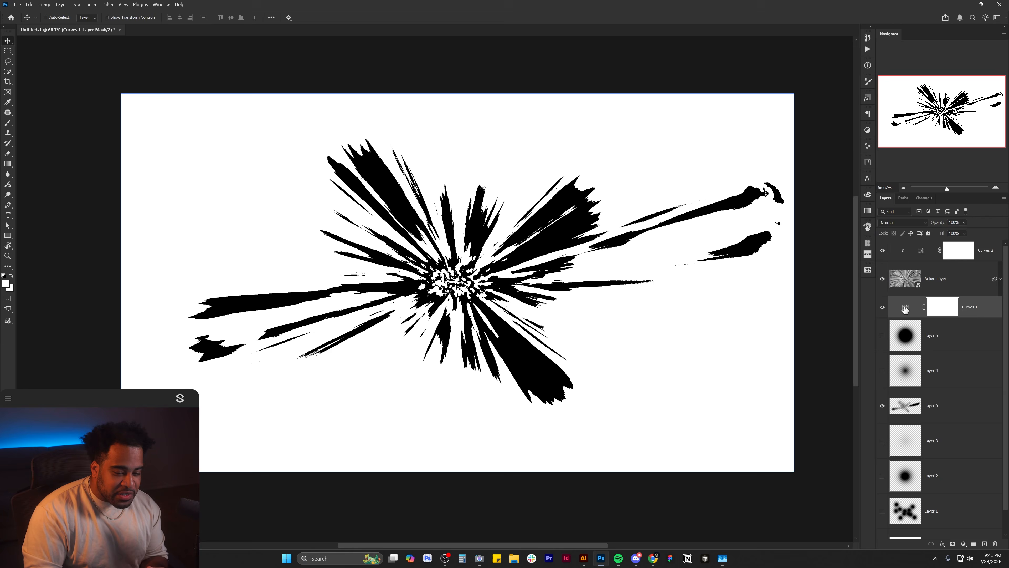
{"action": "double_click", "coordinate": [905, 307]}
{"action": "mouse_move", "coordinate": [801, 216]}
{"action": "left_mouse_down"}
{"action": "mouse_move", "coordinate": [802, 244]}
{"action": "mouse_move", "coordinate": [799, 196]}
{"action": "mouse_move", "coordinate": [799, 212]}
{"action": "left_mouse_up"}
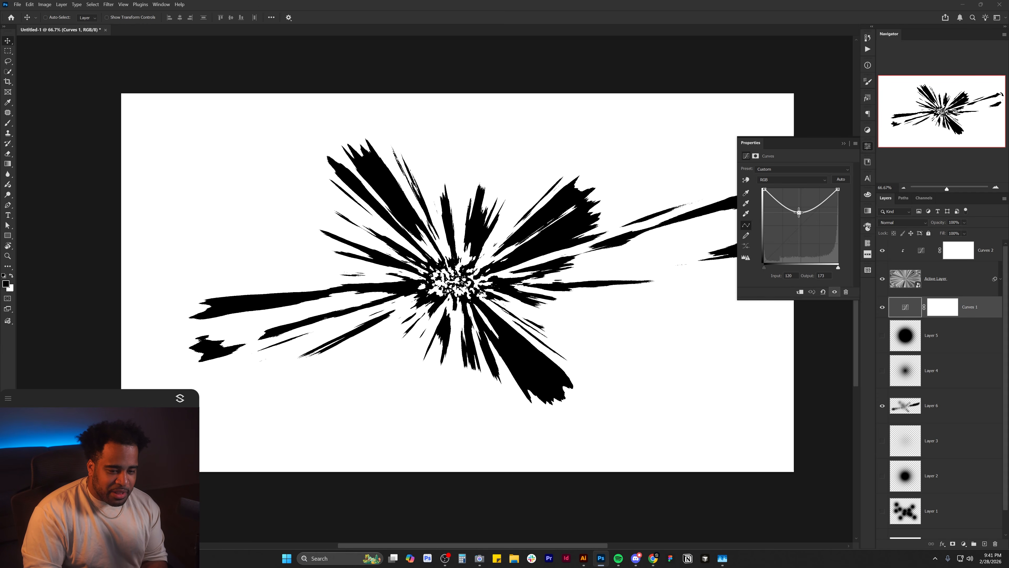
Open the Curves 2 adjustment and fine-tune the point on its first, lower peak.
{"action": "left_click", "coordinate": [921, 251]}
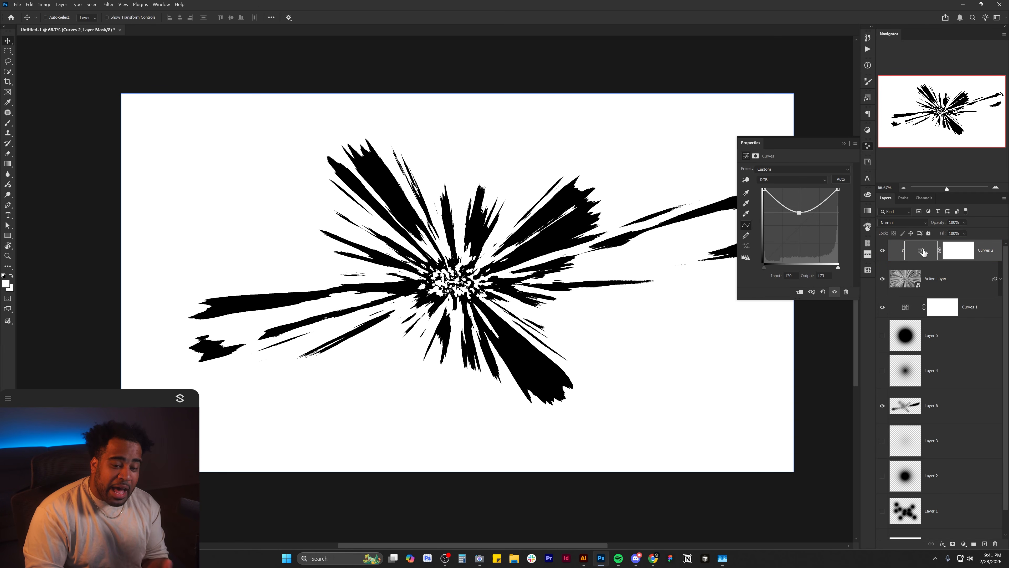
{"action": "left_click", "coordinate": [923, 251]}
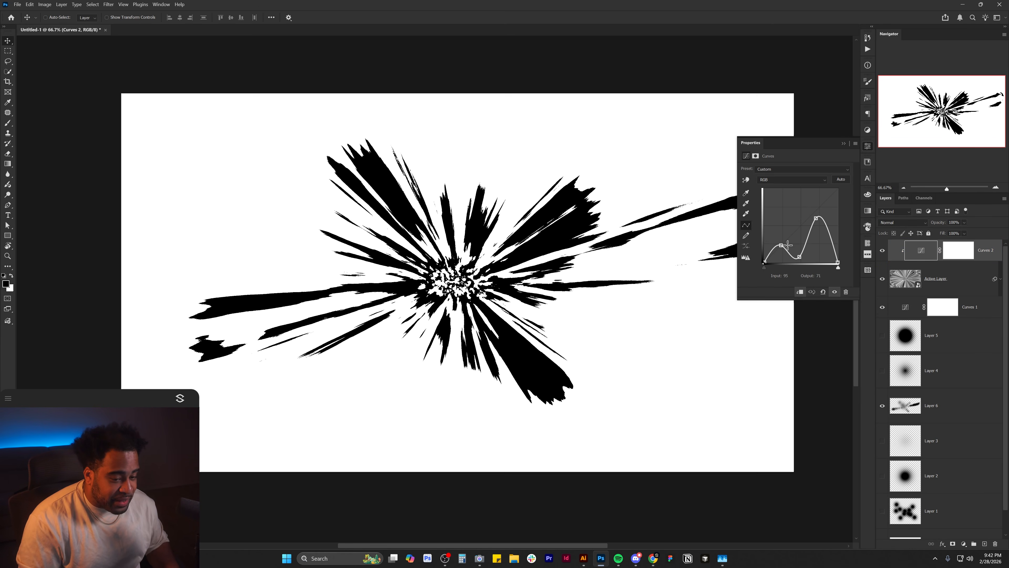
{"action": "mouse_move", "coordinate": [781, 246]}
{"action": "left_mouse_down"}
{"action": "mouse_move", "coordinate": [781, 196]}
{"action": "mouse_move", "coordinate": [781, 245]}
{"action": "left_mouse_up"}
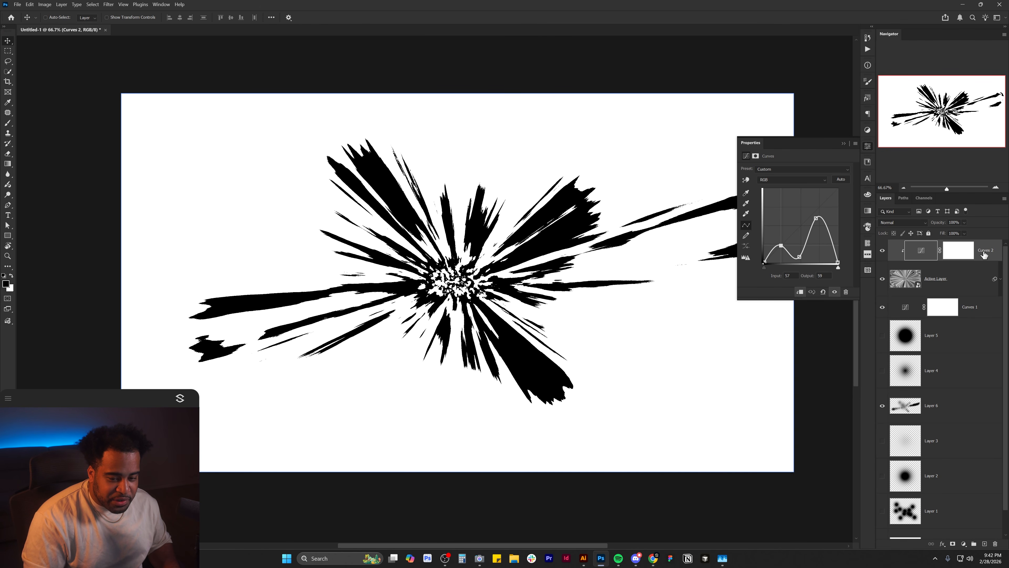
Add a Clarity and Dehaze adjustment above Curves 2 and clip it to the clouds layer.
{"action": "left_click", "coordinate": [964, 544]}
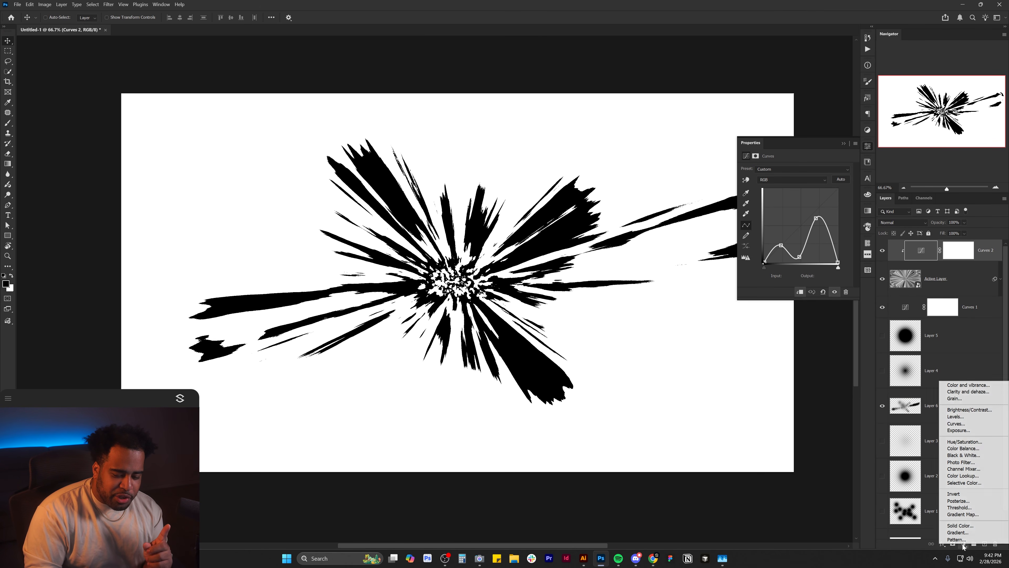
{"action": "left_click", "coordinate": [964, 392]}
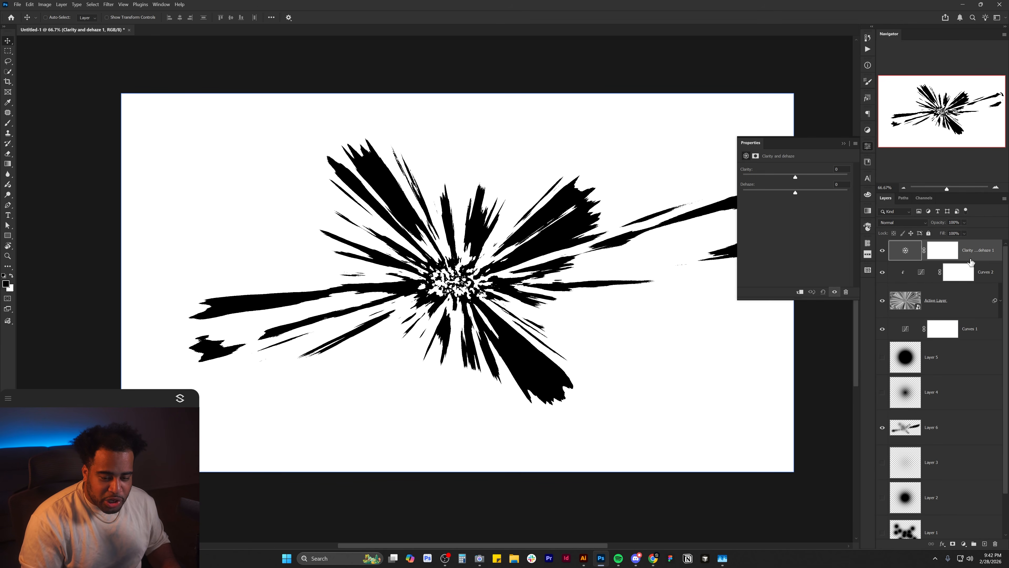
{"action": "left_click", "coordinate": [969, 259], "text": "alt"}
{"action": "left_click", "coordinate": [945, 310]}
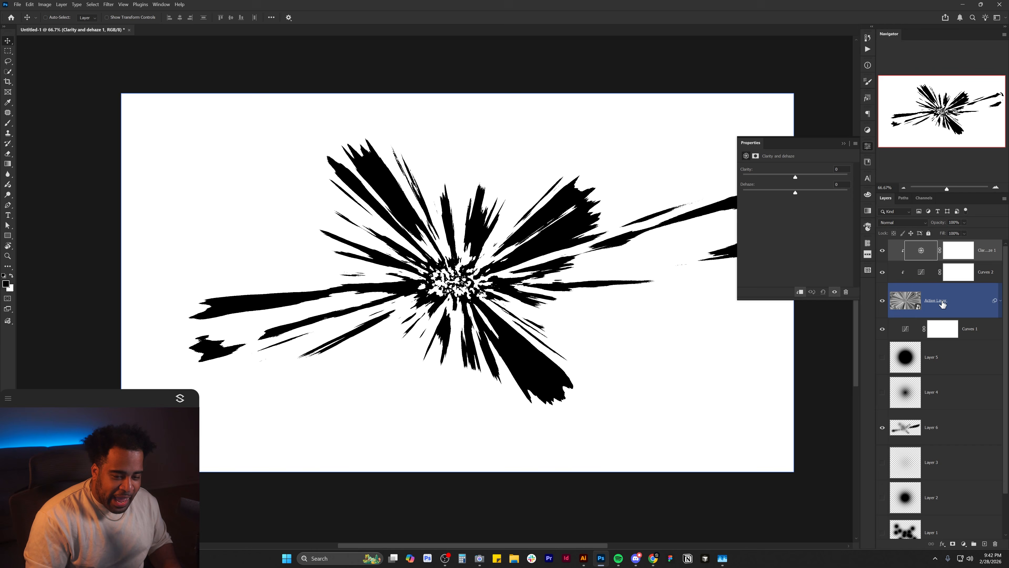
Try strong positive Clarity, then settle it slightly below zero and lower Dehaze to about -60 to thin the burst.
{"action": "left_click_drag", "start_coordinate": [795, 177], "coordinate": [763, 189]}
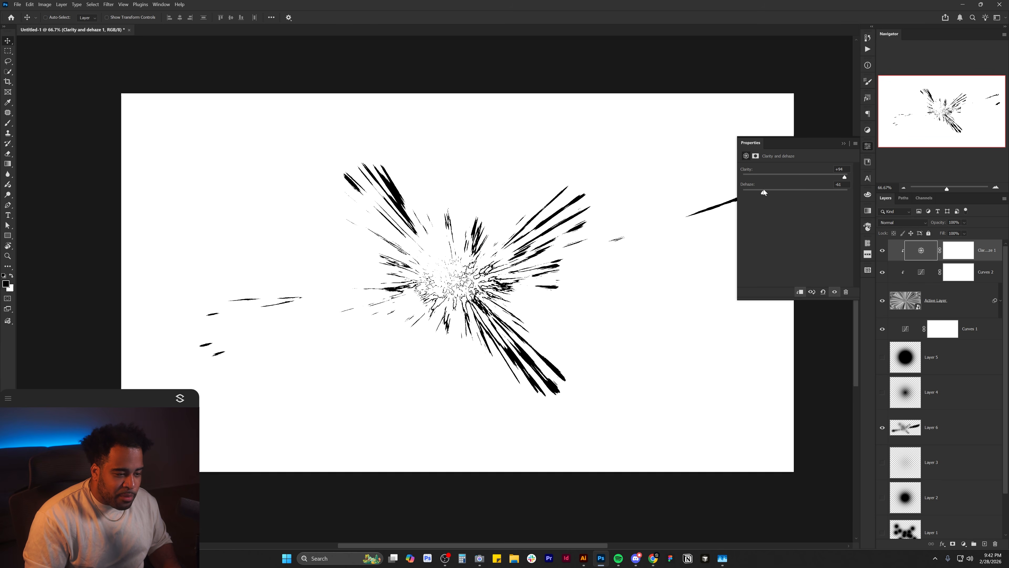
{"action": "mouse_move", "coordinate": [825, 174]}
{"action": "left_mouse_down"}
{"action": "mouse_move", "coordinate": [810, 173]}
{"action": "mouse_move", "coordinate": [824, 172]}
{"action": "left_mouse_up"}
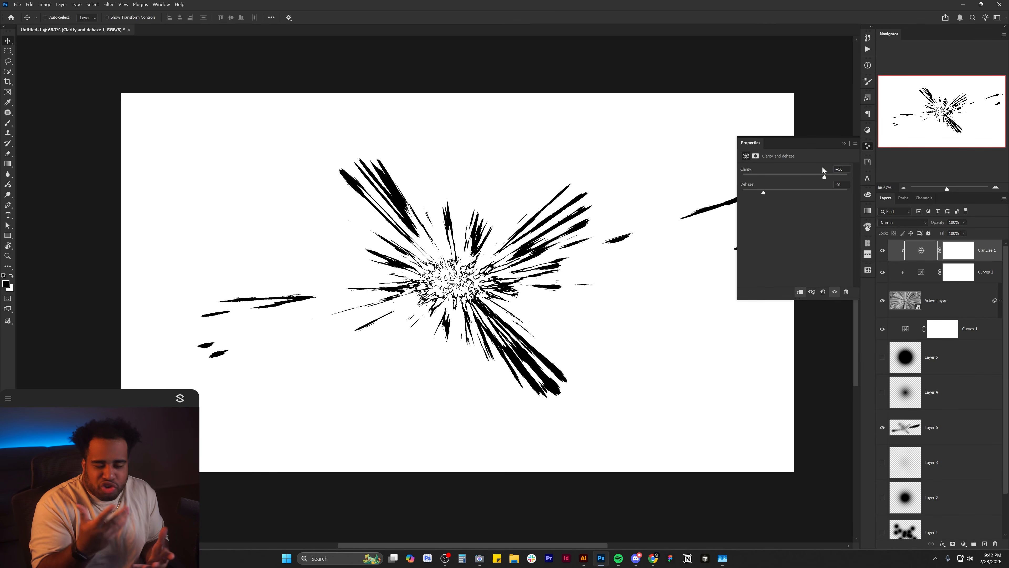
{"action": "left_click", "coordinate": [794, 174]}
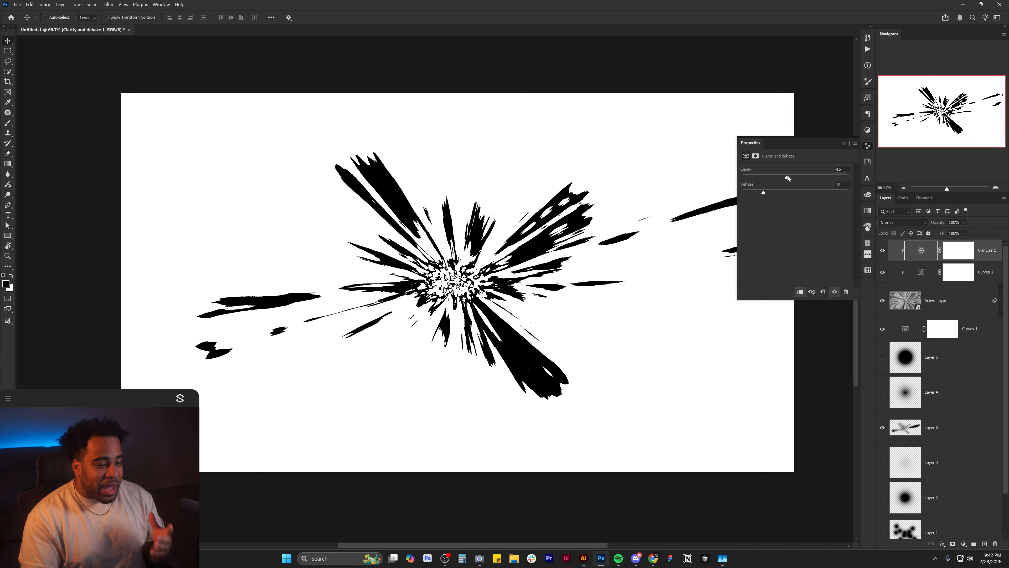
{"action": "left_click", "coordinate": [868, 146]}
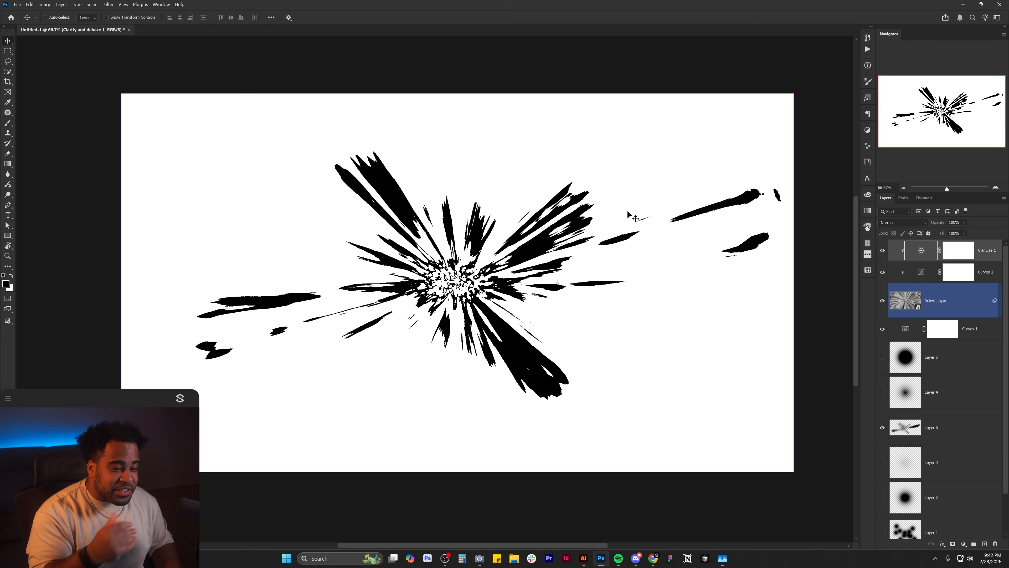
Stamp all visible layers into a new layer and select its black shapes with Color Range at fuzziness 50.
{"action": "left_click", "coordinate": [947, 253]}
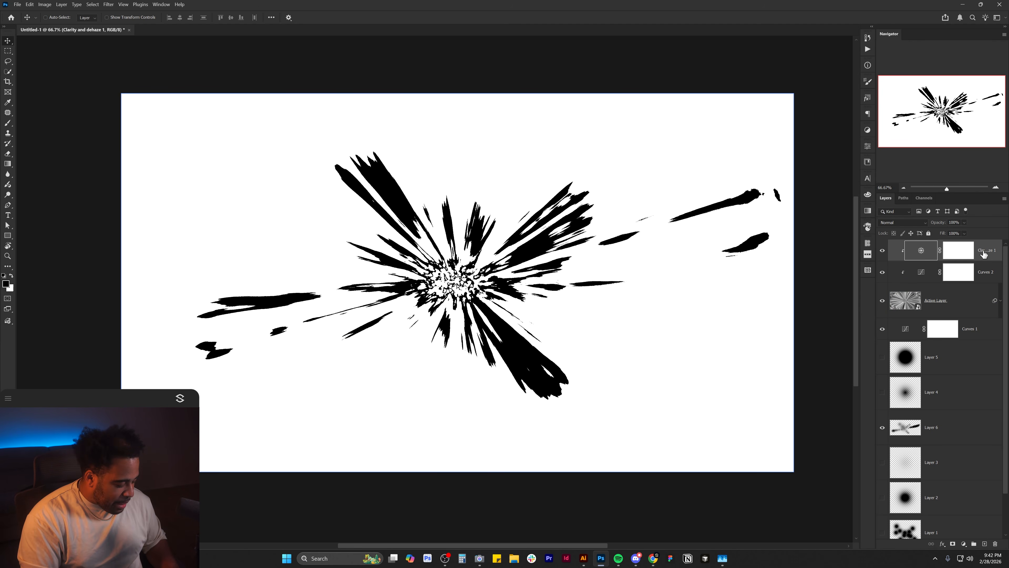
{"action": "key", "text": "ctrl+alt+shift+e"}
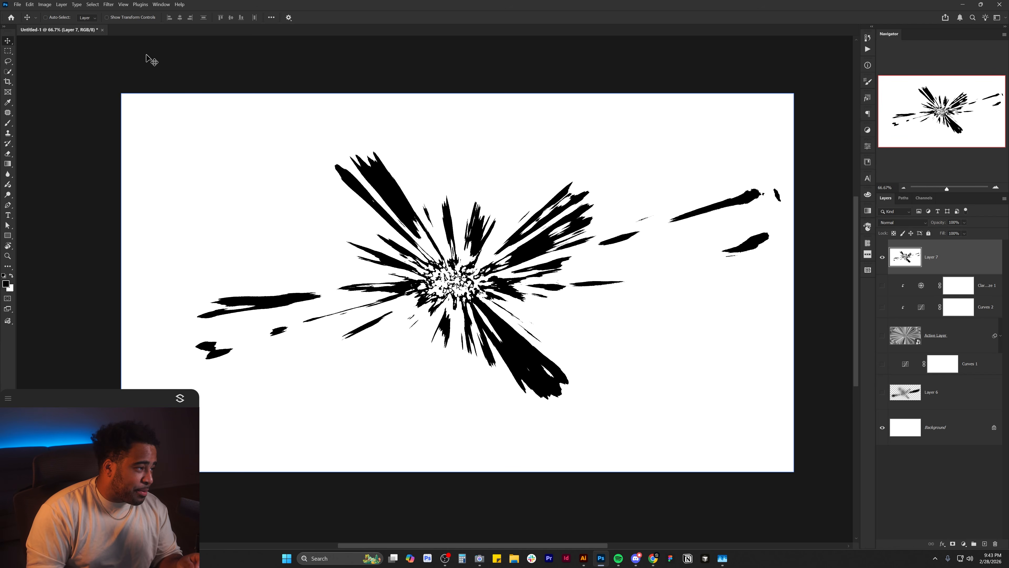
{"action": "left_click", "coordinate": [93, 4]}
{"action": "left_click", "coordinate": [103, 85]}
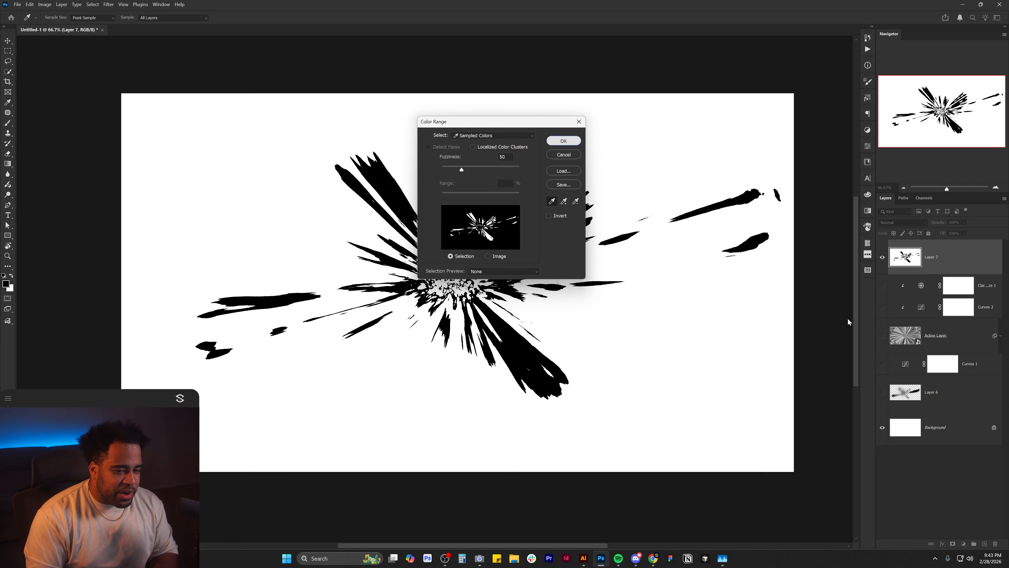
{"action": "key", "text": "Return"}
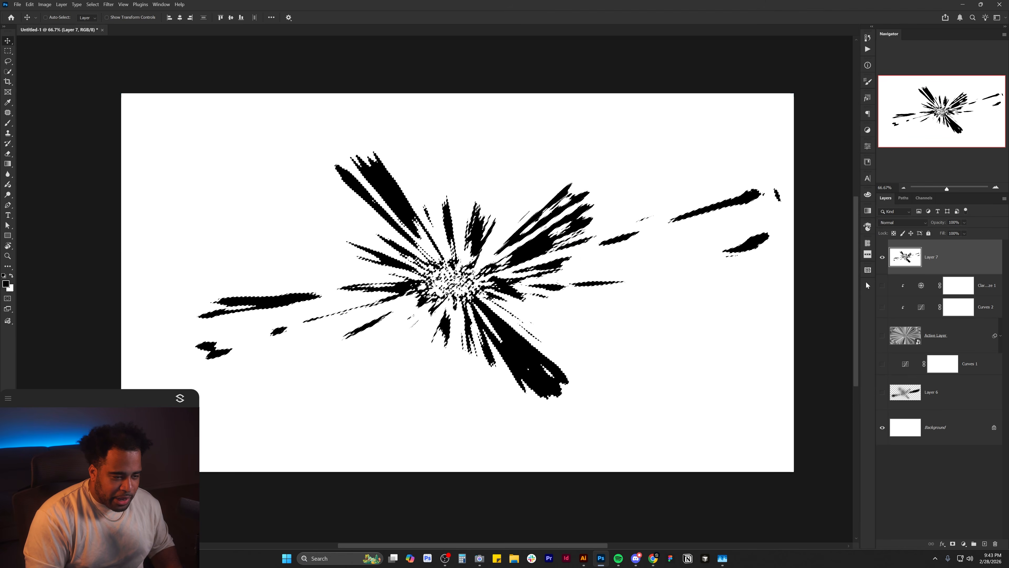
Hide the stamped layer and fill the selected burst shape with a purple Solid Color layer, hex 511cca.
{"action": "left_click", "coordinate": [883, 257]}
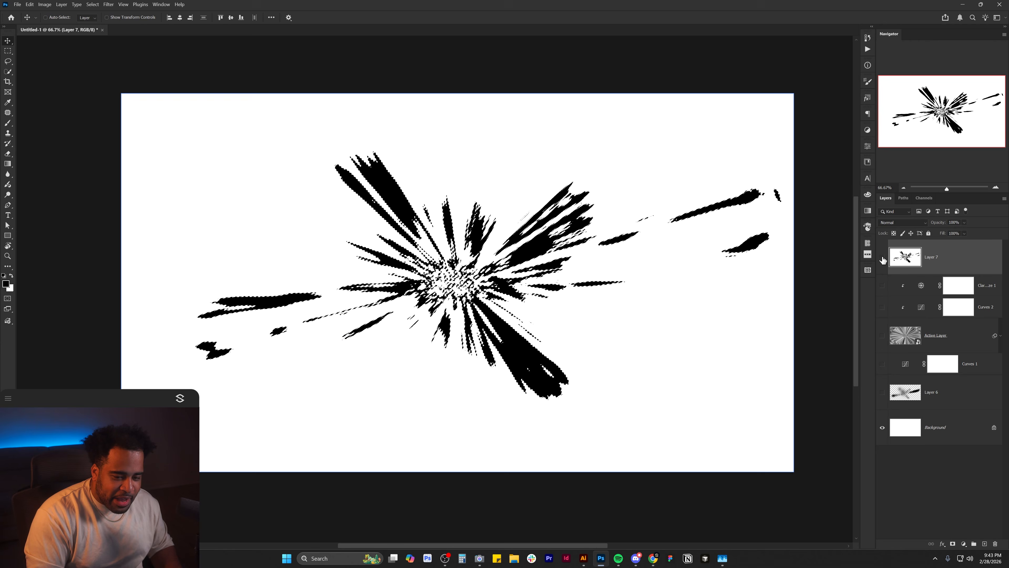
{"action": "left_click", "coordinate": [963, 544]}
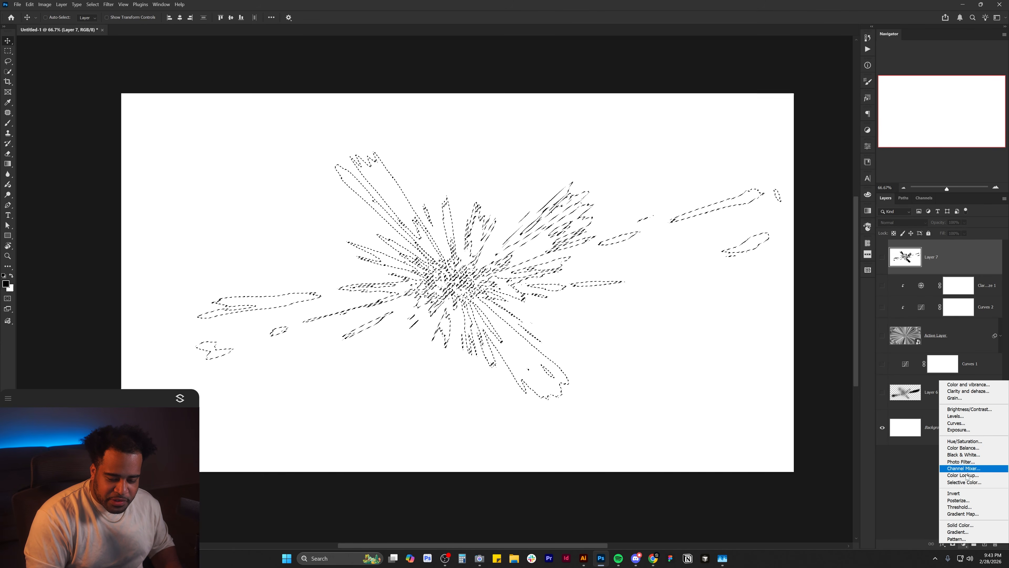
{"action": "left_click", "coordinate": [960, 525]}
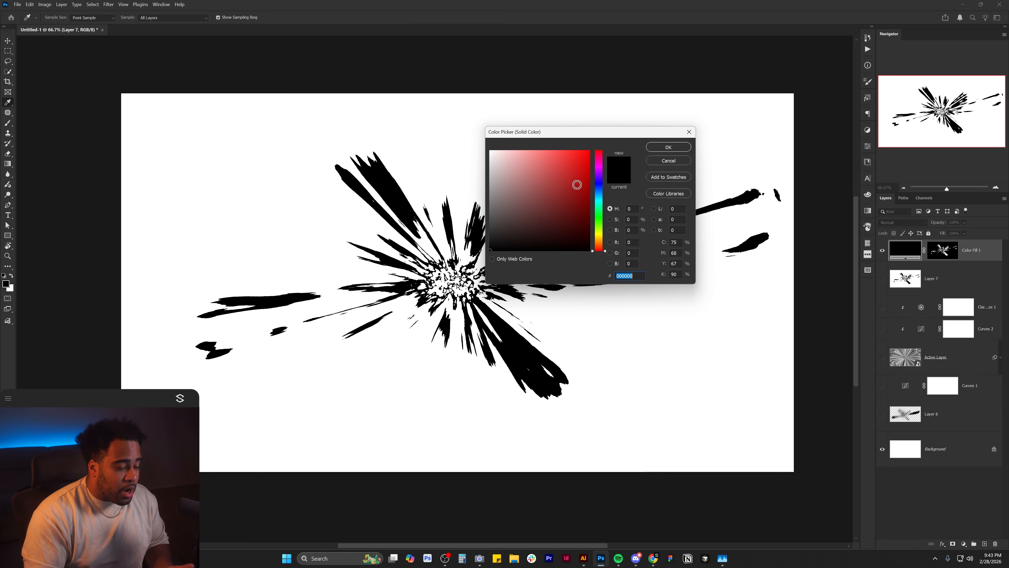
{"action": "left_click", "coordinate": [577, 171]}
{"action": "left_click_drag", "start_coordinate": [599, 219], "coordinate": [599, 179]}
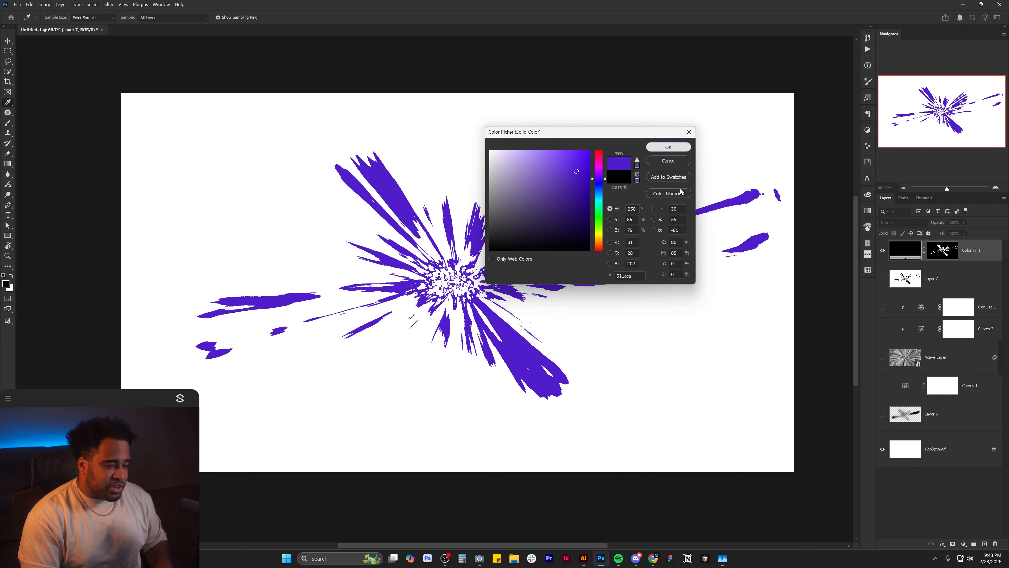
{"action": "key", "text": "Return"}
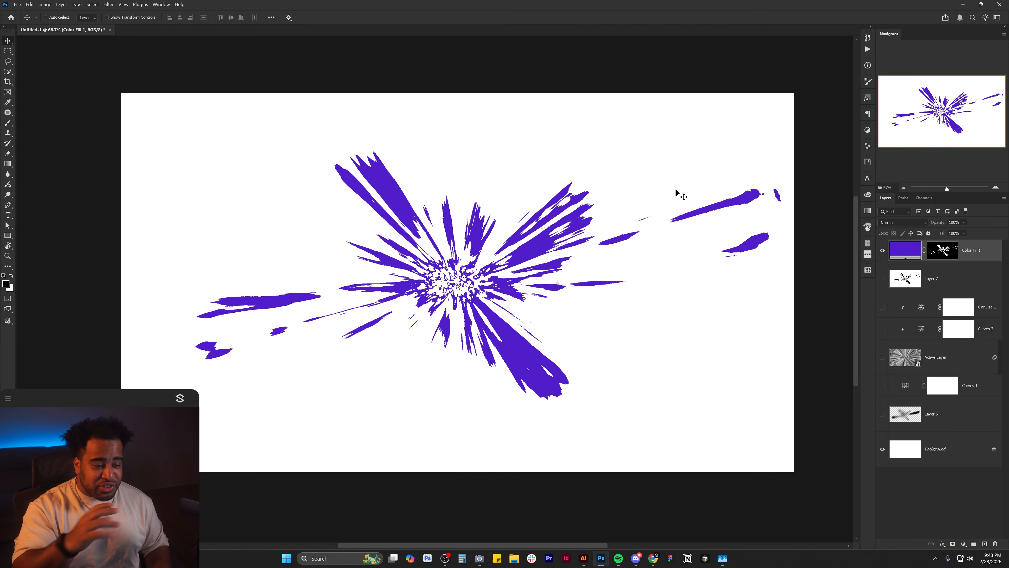
Try scaling the purple burst to about 162%, rotating it and moving it toward the canvas's lower right, and undo the transform.
{"action": "key", "text": "ctrl+t"}
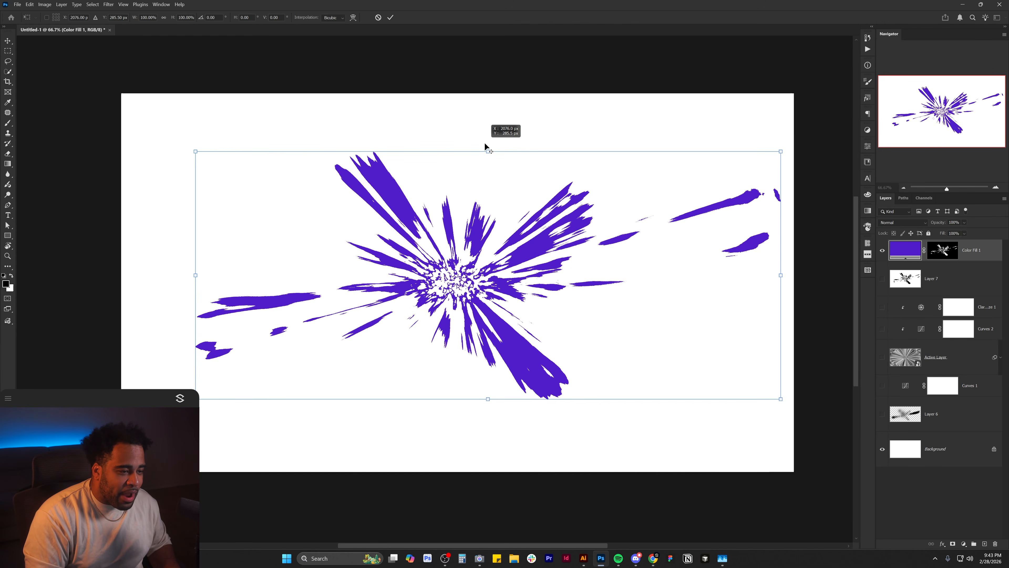
{"action": "left_click_drag", "start_coordinate": [489, 151], "coordinate": [495, 74]}
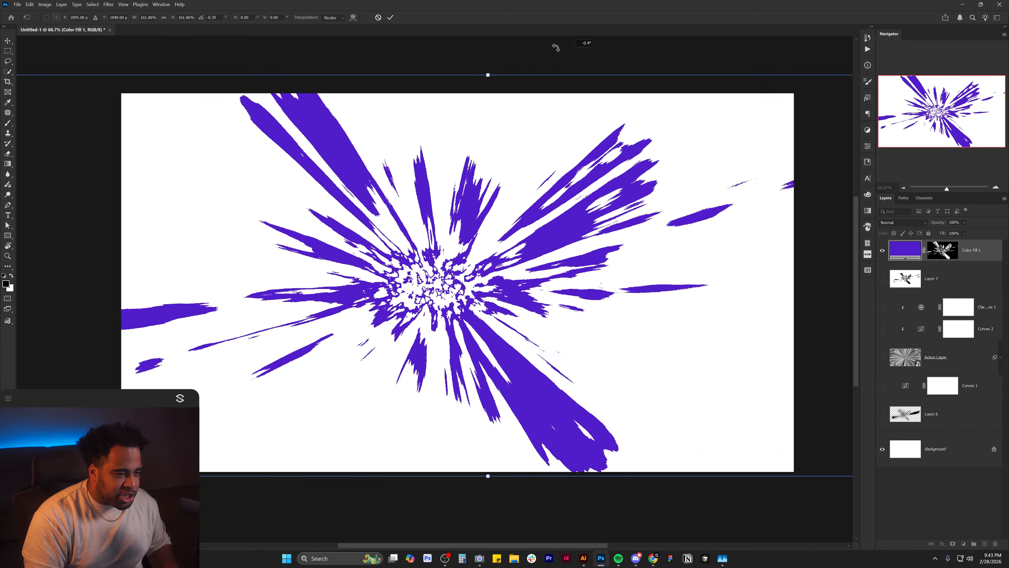
{"action": "left_click_drag", "start_coordinate": [557, 47], "coordinate": [498, 39]}
{"action": "left_click_drag", "start_coordinate": [512, 154], "coordinate": [681, 211]}
{"action": "key", "text": "Return"}
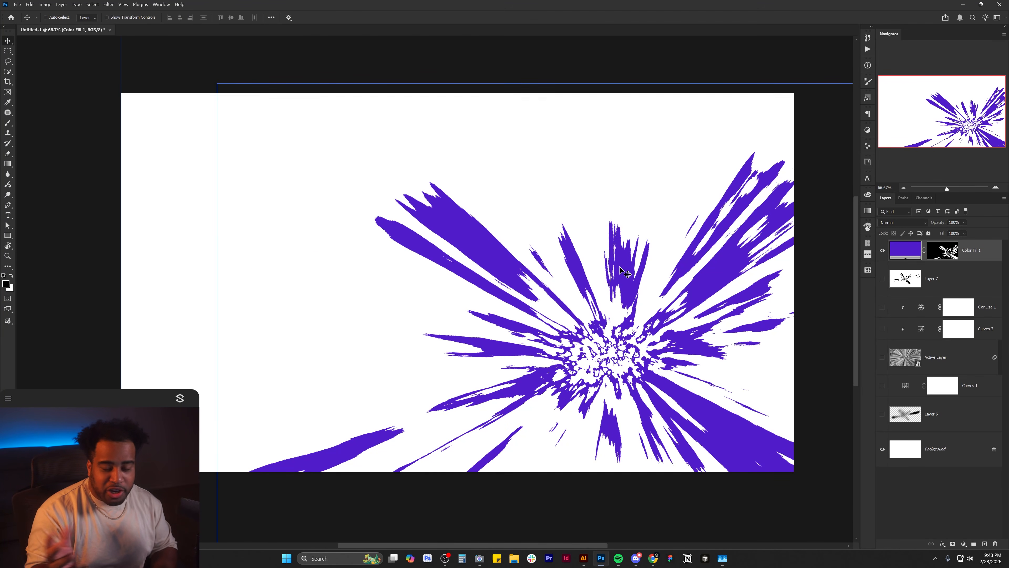
{"action": "key", "text": "ctrl+z"}
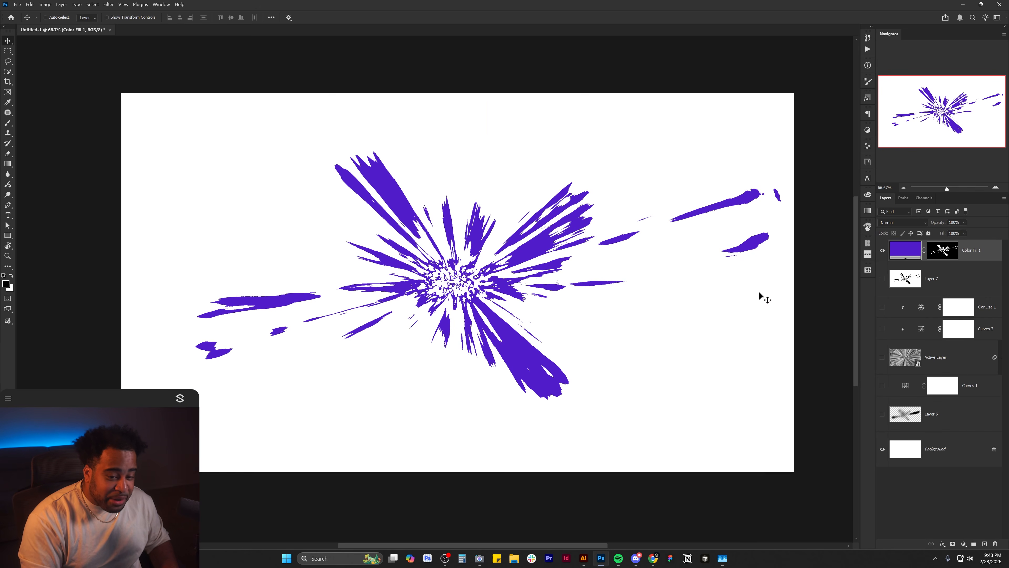
Hide the purple fill layer, and show and select the stamped black-and-white Layer 7.
{"action": "left_click", "coordinate": [883, 250]}
{"action": "left_click", "coordinate": [882, 278]}
{"action": "left_click", "coordinate": [928, 280]}
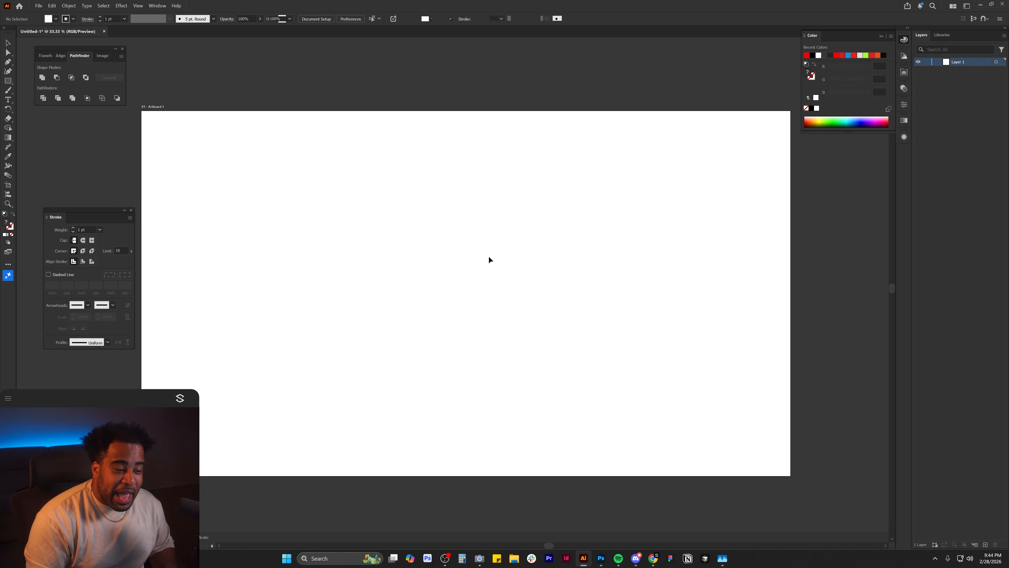
Paste the black-and-white burst into the blank Illustrator document and align it with the artboard.
{"action": "key", "text": "ctrl+v"}
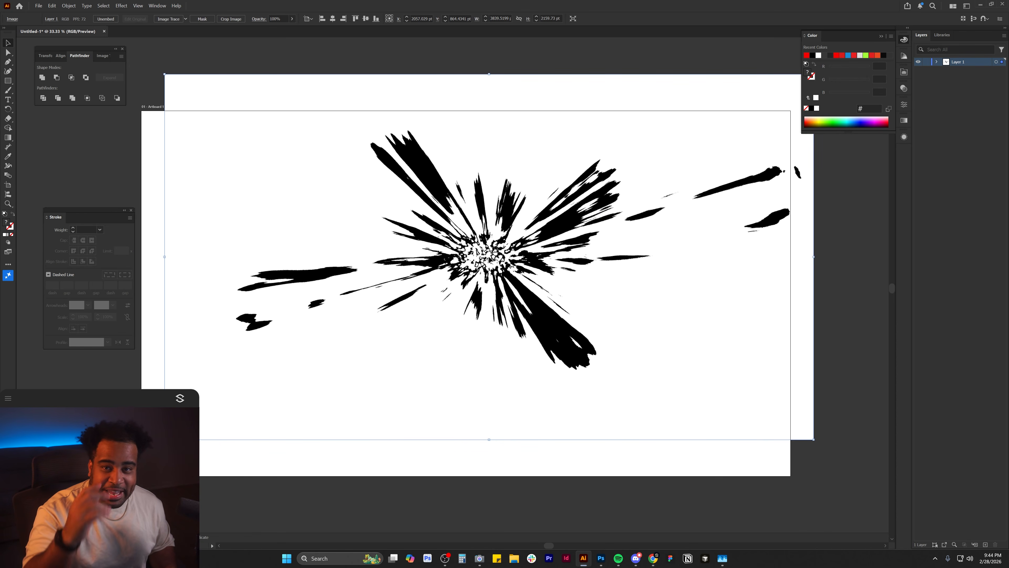
{"action": "left_click_drag", "start_coordinate": [628, 227], "coordinate": [600, 262]}
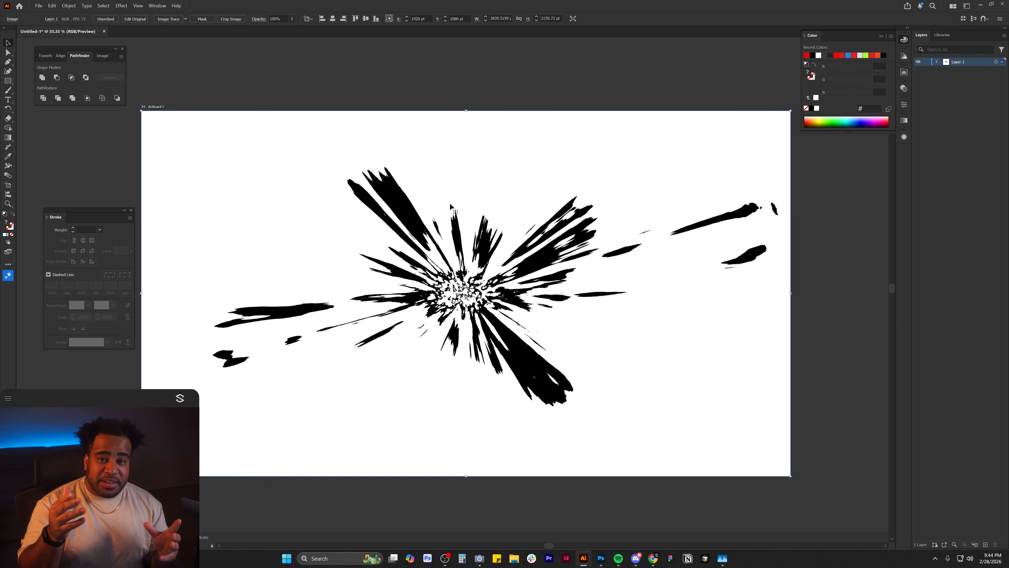
Open the Image Trace settings and trace the pasted burst with the Sketched Art preset.
{"action": "left_click", "coordinate": [101, 56]}
{"action": "left_click", "coordinate": [157, 7]}
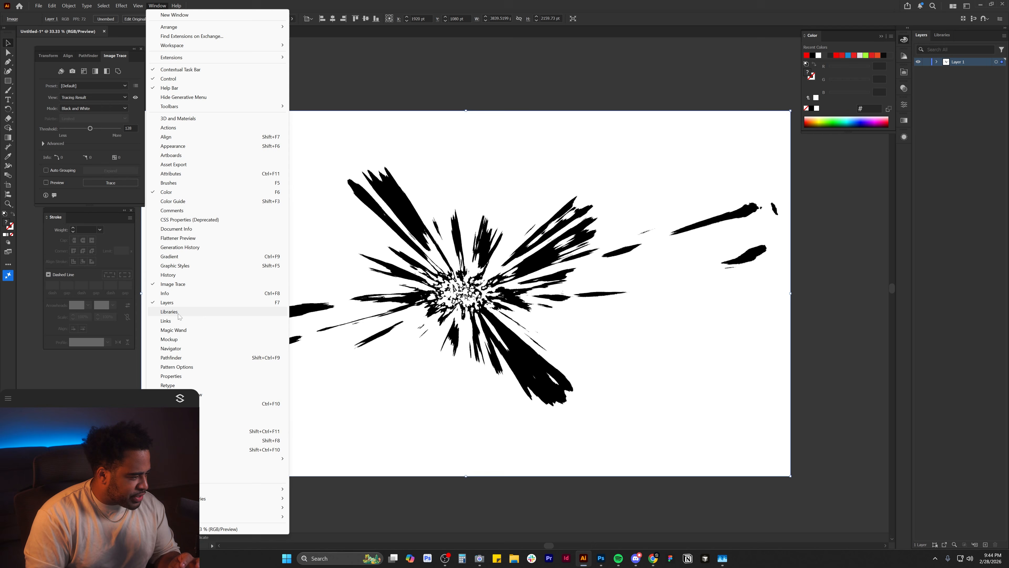
{"action": "left_click", "coordinate": [116, 55]}
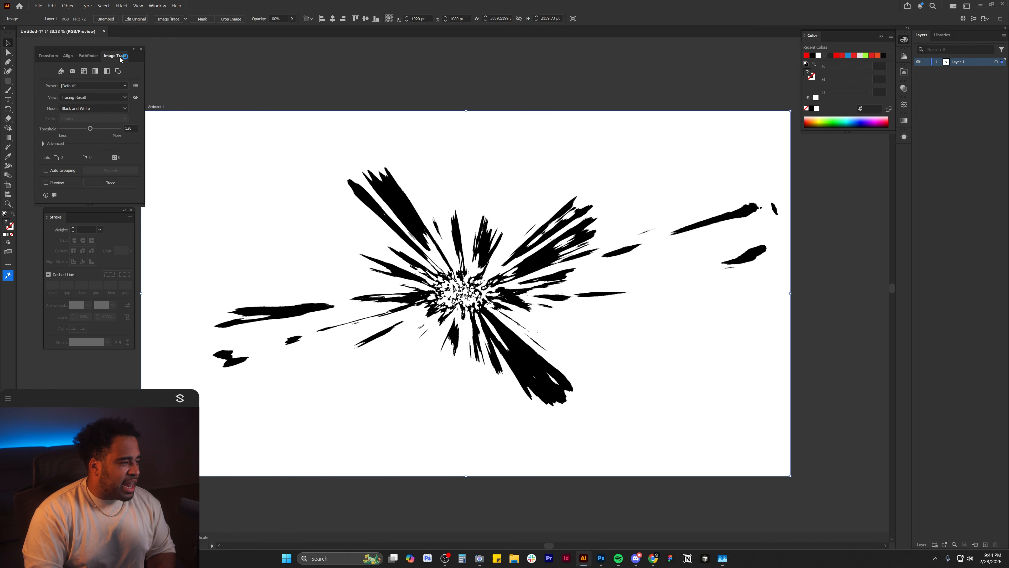
{"action": "left_click", "coordinate": [74, 87]}
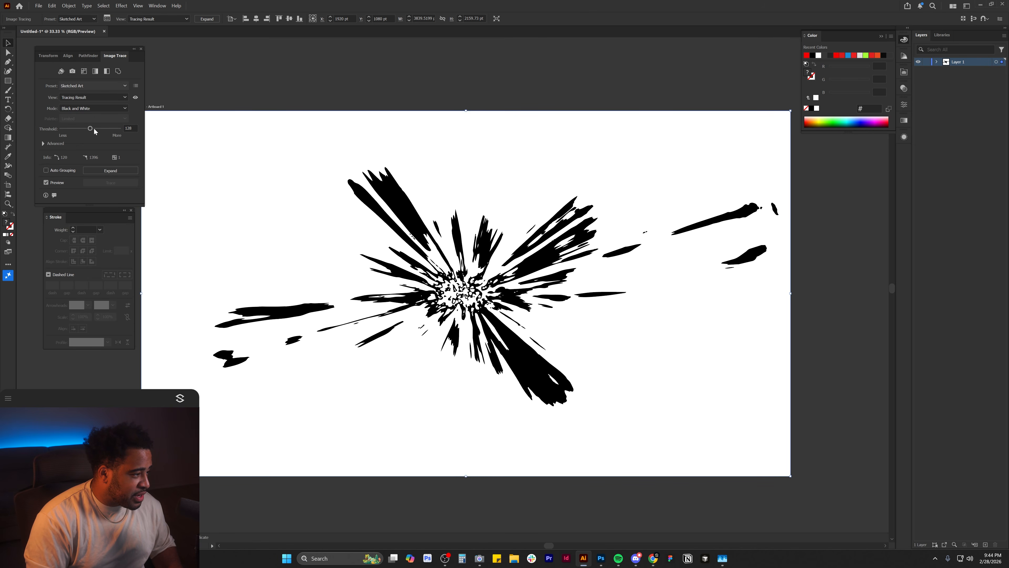
Raise the Image Trace threshold to 254 and expand the traced burst with Object and Fill enabled.
{"action": "left_click_drag", "start_coordinate": [112, 128], "coordinate": [115, 128]}
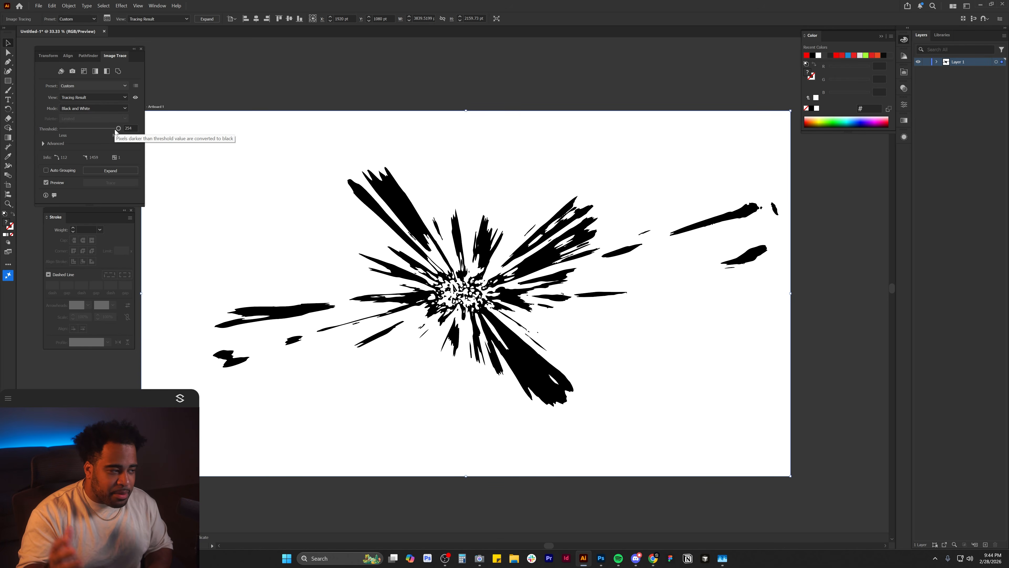
{"action": "left_click_drag", "start_coordinate": [118, 128], "coordinate": [135, 130]}
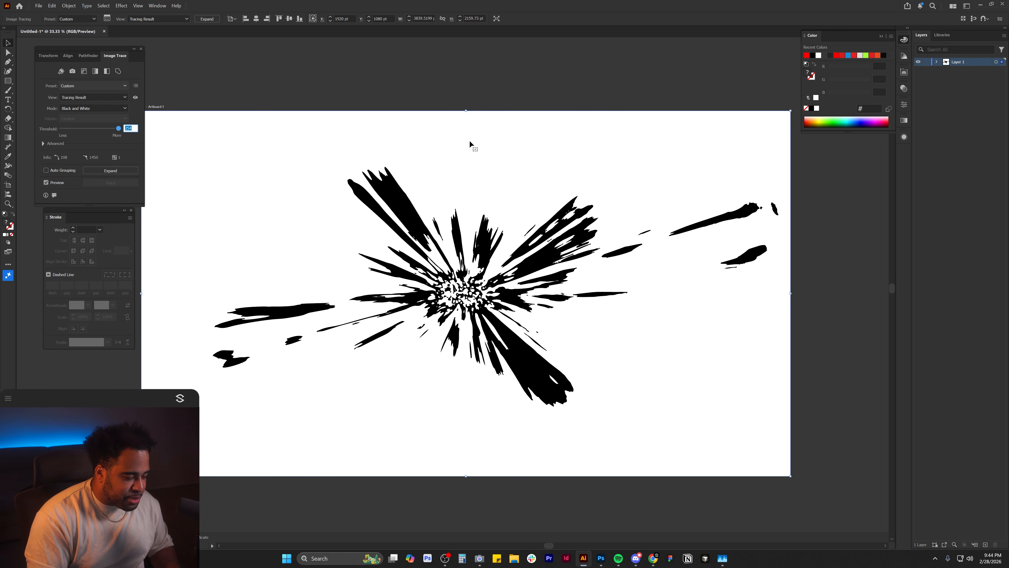
{"action": "left_click", "coordinate": [70, 7]}
{"action": "left_click", "coordinate": [79, 109]}
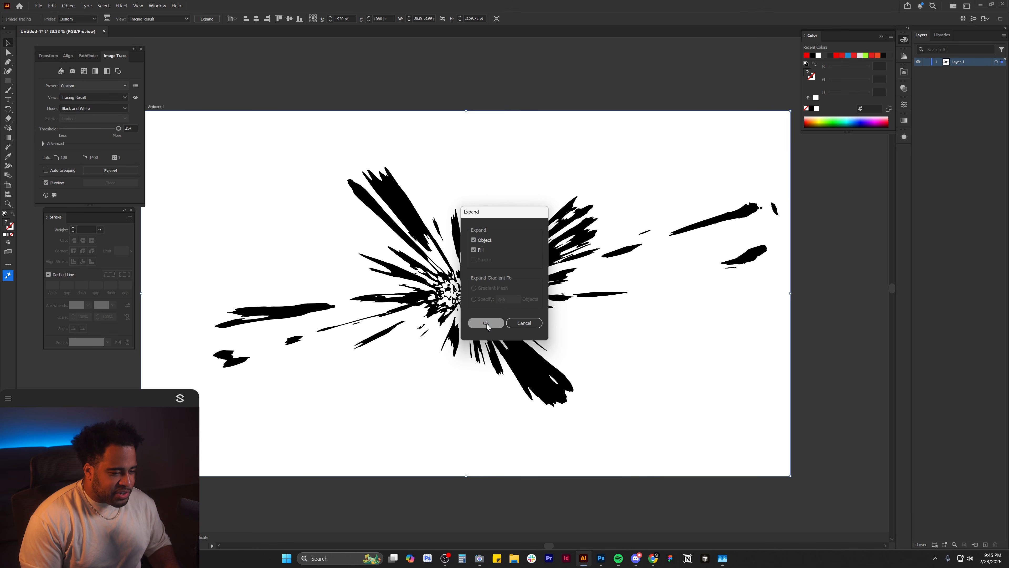
{"action": "left_click", "coordinate": [486, 322]}
Scale the expanded burst up proportionally about its centre to about 2515 px tall, so it extends beyond the artboard.
{"action": "left_click_drag", "start_coordinate": [486, 324], "coordinate": [511, 282]}
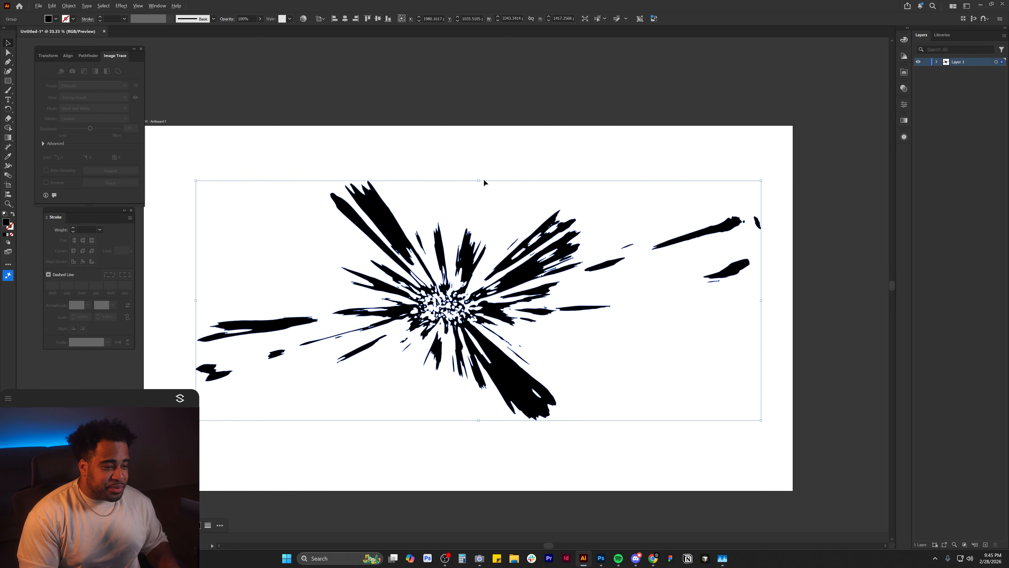
{"action": "left_click_drag", "start_coordinate": [478, 180], "coordinate": [487, 86]}
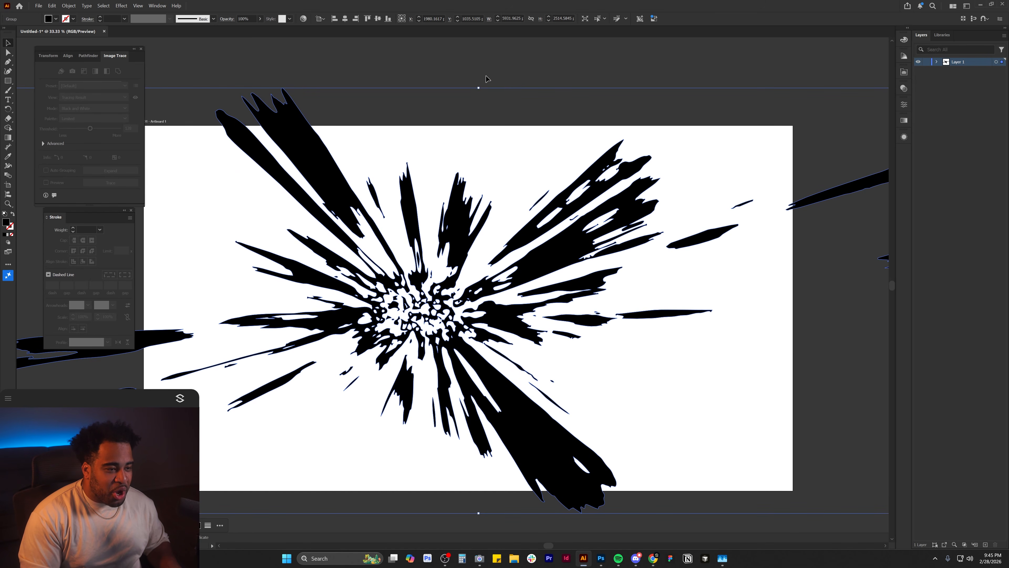
Switch to Photoshop and paste the vector burst above Layer 7 as a Smart Object.
{"action": "left_click", "coordinate": [601, 558]}
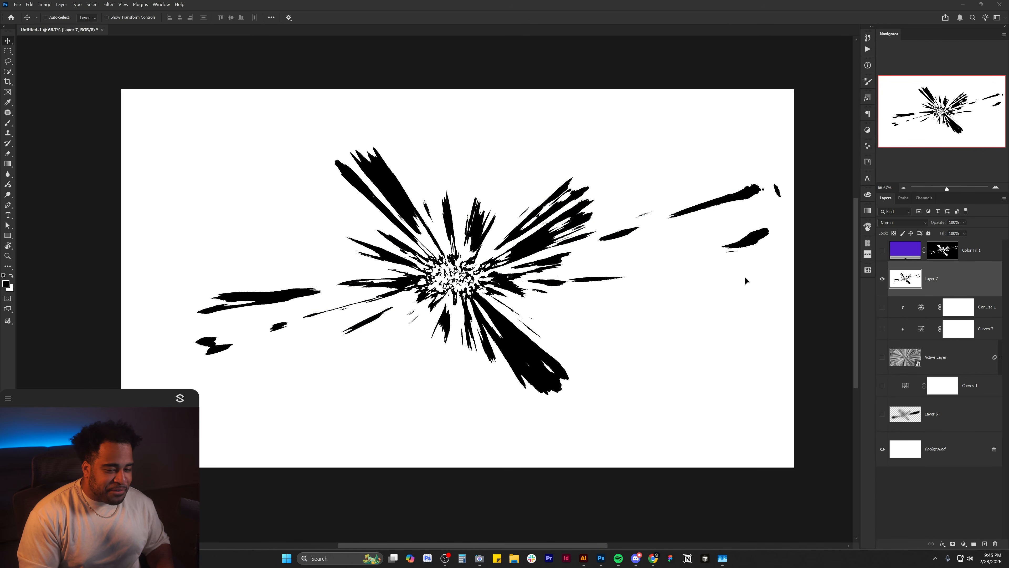
{"action": "key", "text": "ctrl+v"}
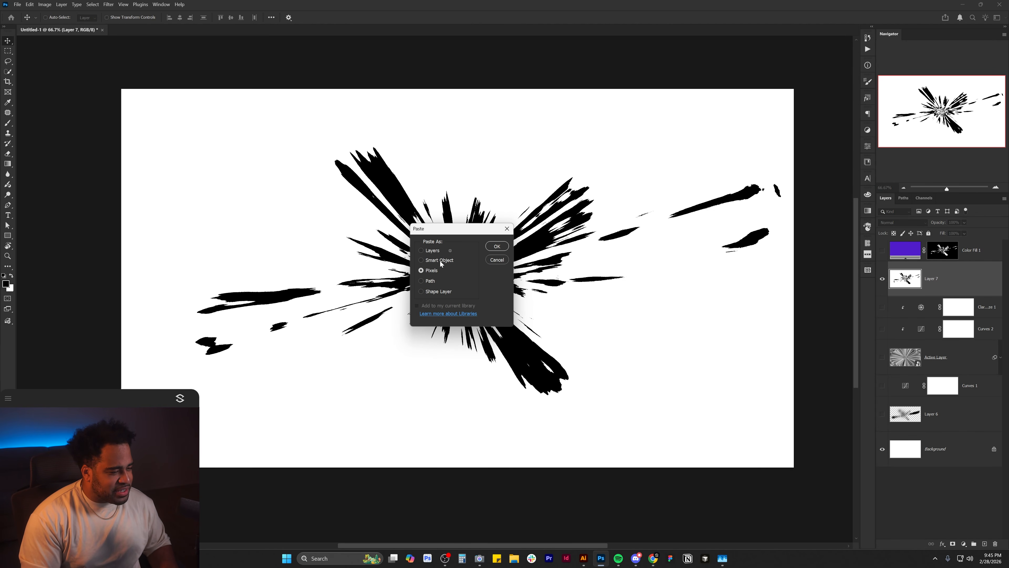
{"action": "key", "text": "Return"}
Scale the pasted vector burst down and position it with its centre near the canvas's left edge.
{"action": "left_click_drag", "start_coordinate": [460, 143], "coordinate": [458, 5]}
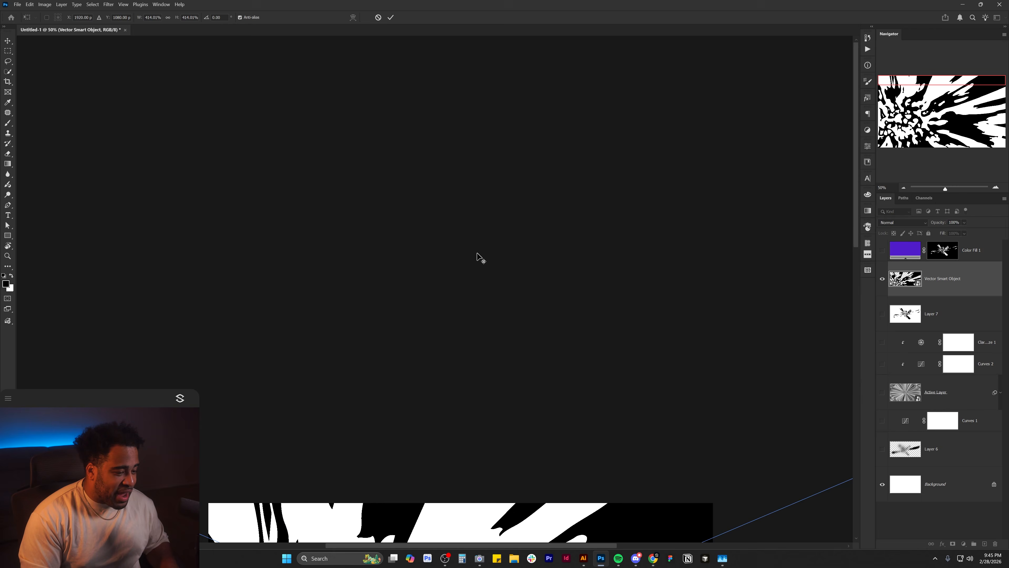
{"action": "key", "text": "ctrl+minus"}
{"action": "key", "text": "ctrl+minus"}
{"action": "key", "text": "ctrl+minus"}
{"action": "key", "text": "ctrl+minus"}
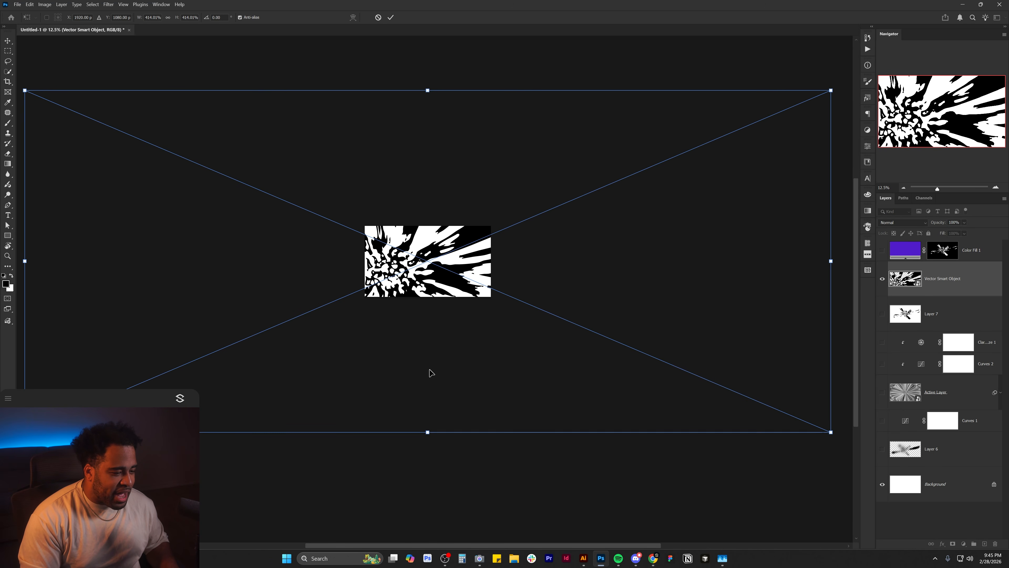
{"action": "left_click_drag", "start_coordinate": [428, 431], "coordinate": [426, 298]}
{"action": "left_click_drag", "start_coordinate": [443, 251], "coordinate": [415, 306]}
{"action": "key", "text": "Return"}
{"action": "key", "text": "ctrl+plus"}
{"action": "key", "text": "ctrl+plus"}
{"action": "key", "text": "ctrl+plus"}
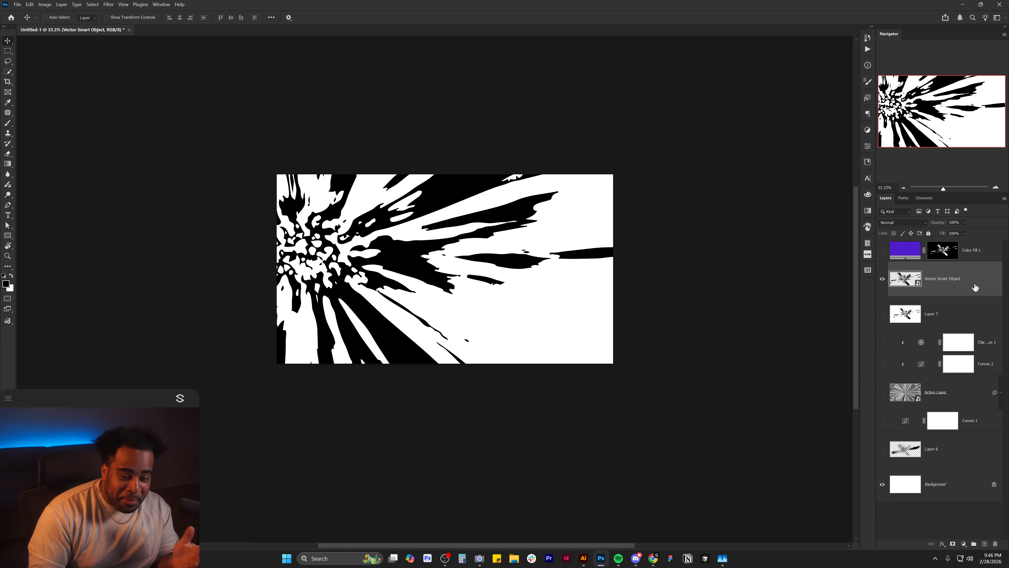
Add a Gradient Map above the vector burst, with a pale off-white light stop and a very dark navy dark stop.
{"action": "left_click", "coordinate": [964, 544]}
{"action": "left_click", "coordinate": [967, 513]}
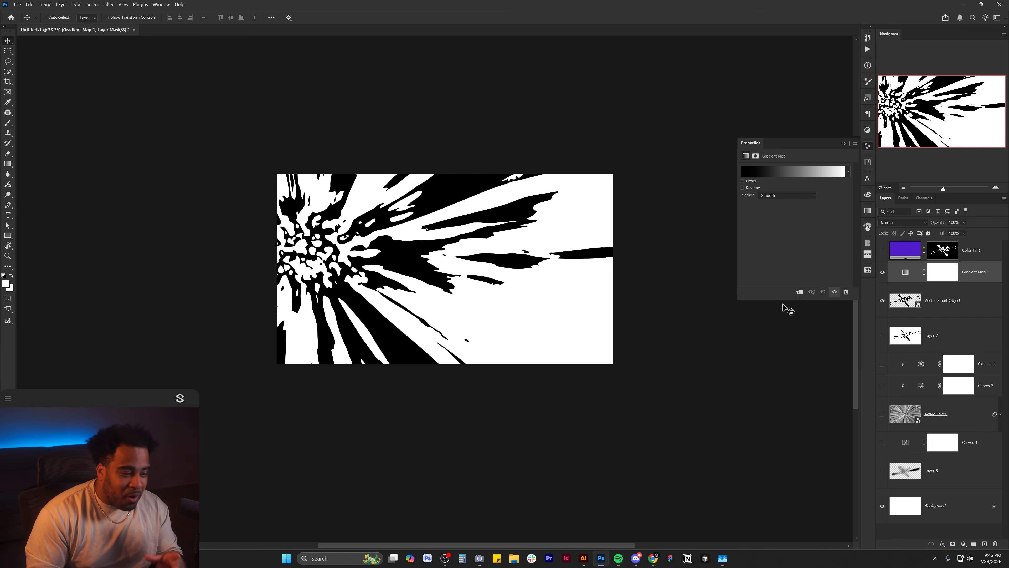
{"action": "left_click", "coordinate": [792, 171]}
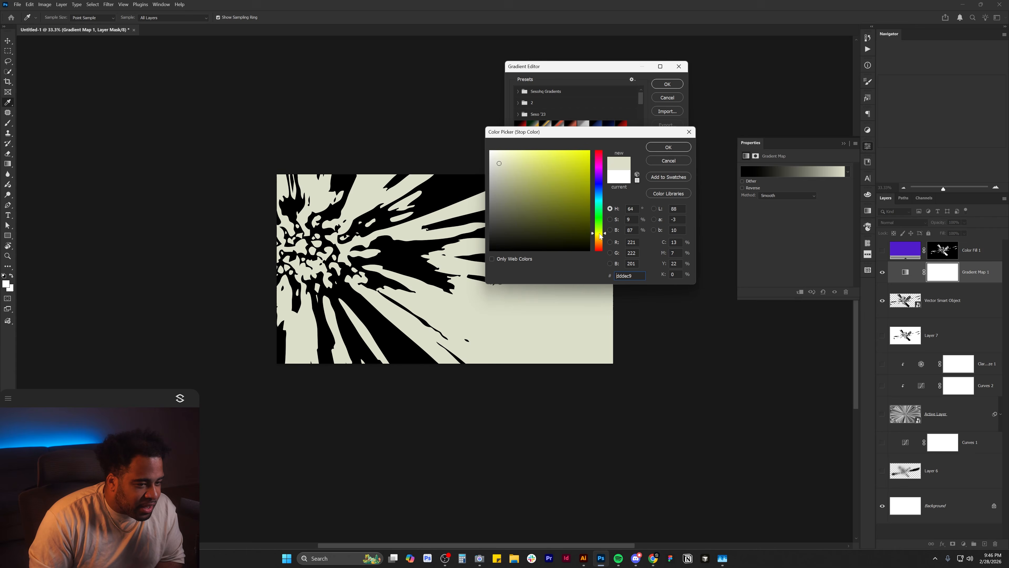
{"action": "left_click_drag", "start_coordinate": [599, 233], "coordinate": [600, 230]}
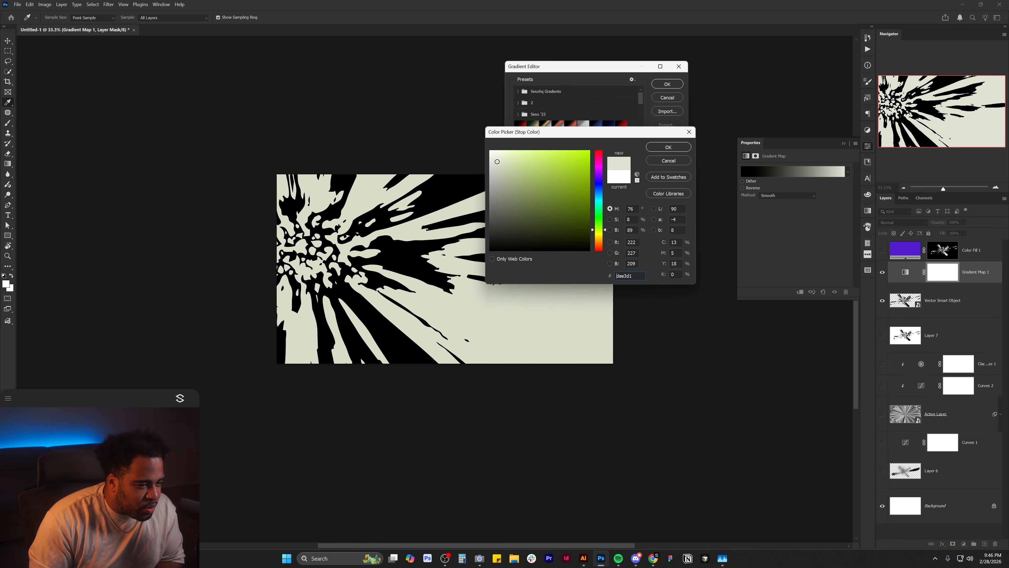
{"action": "left_click_drag", "start_coordinate": [497, 161], "coordinate": [495, 161]}
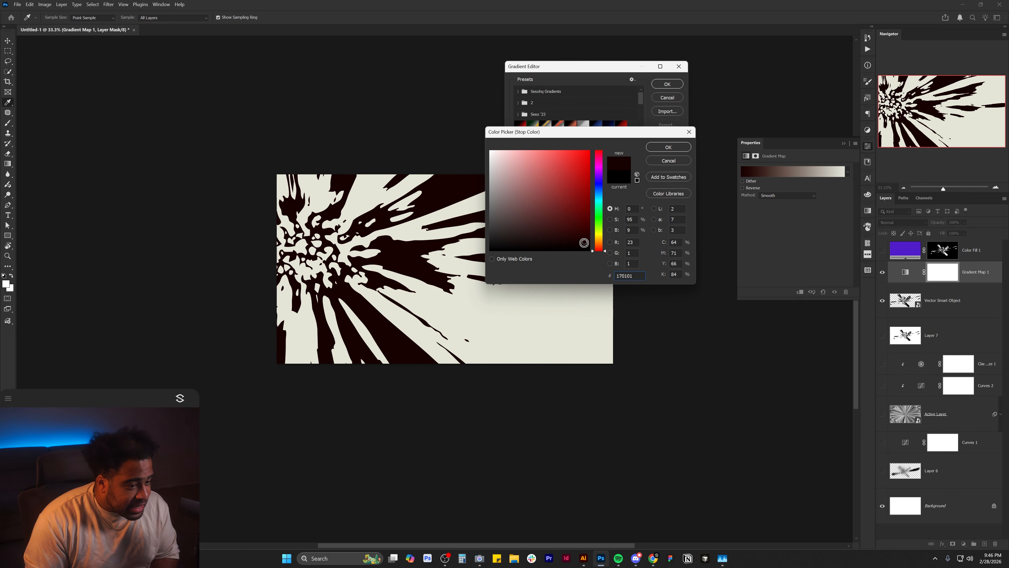
{"action": "left_click_drag", "start_coordinate": [584, 243], "coordinate": [573, 243]}
{"action": "left_click_drag", "start_coordinate": [602, 188], "coordinate": [600, 185]}
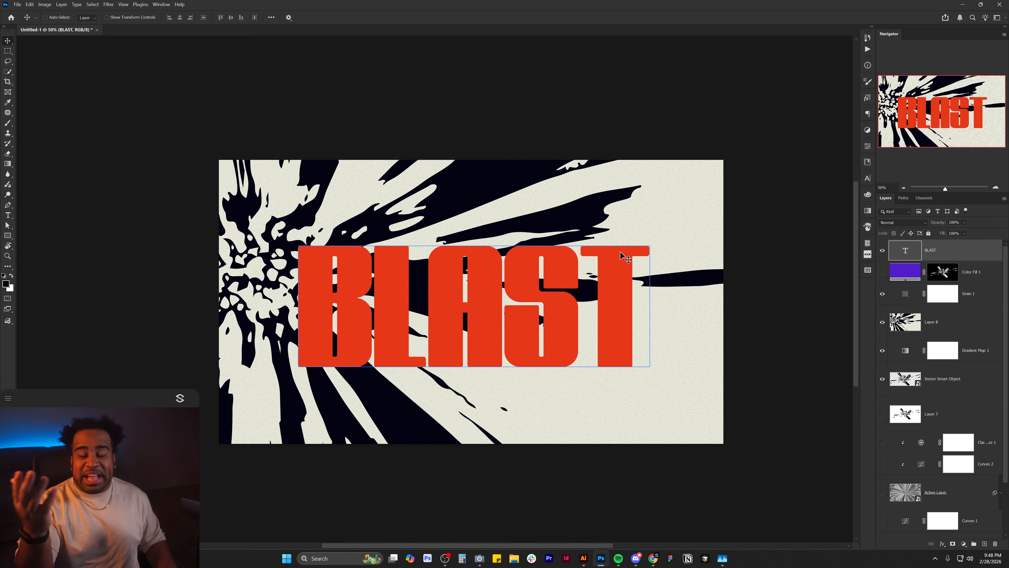
Hide the BLAST text layer and stamp all visible layers into a new layer.
{"action": "scroll", "coordinate": [537, 180], "scroll_direction": "up", "scroll_amount": 1}
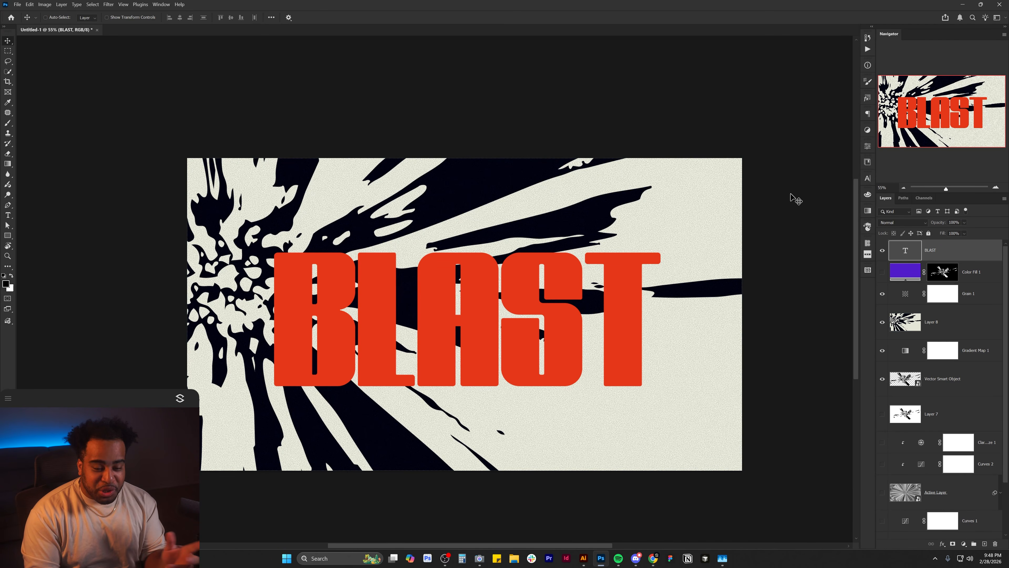
{"action": "left_click", "coordinate": [882, 250]}
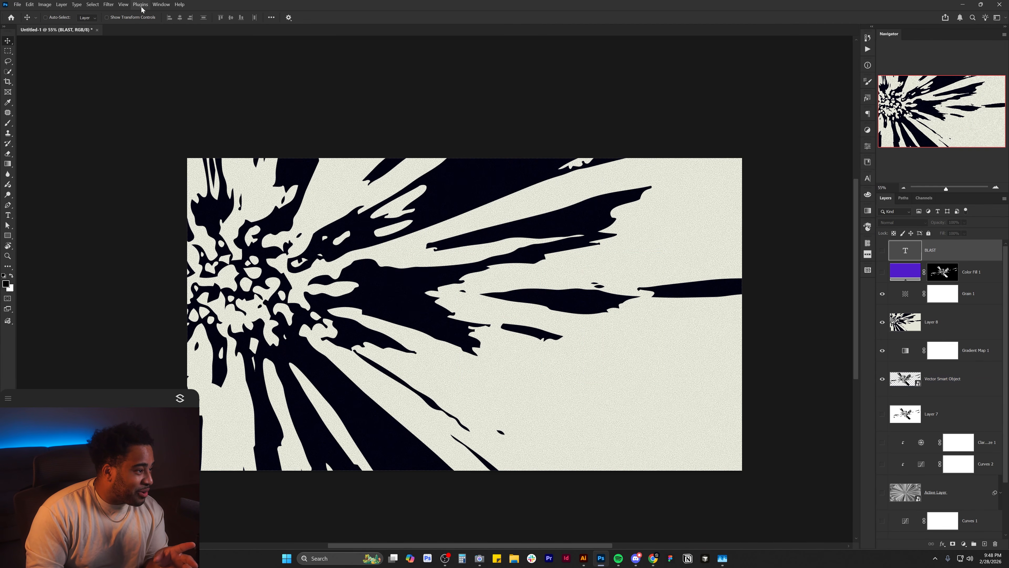
{"action": "key", "text": "ctrl+shift+alt+e"}
Open the Halftone Plus plugin and apply its Classic halftone to the stamped layer.
{"action": "left_click", "coordinate": [109, 5]}
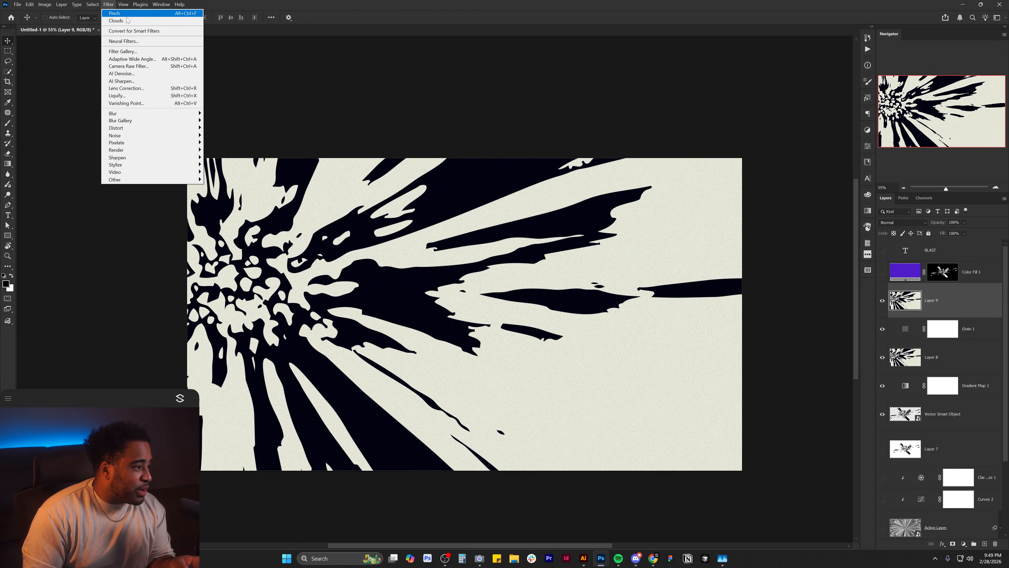
{"action": "mouse_move", "coordinate": [140, 5]}
{"action": "left_click", "coordinate": [192, 67]}
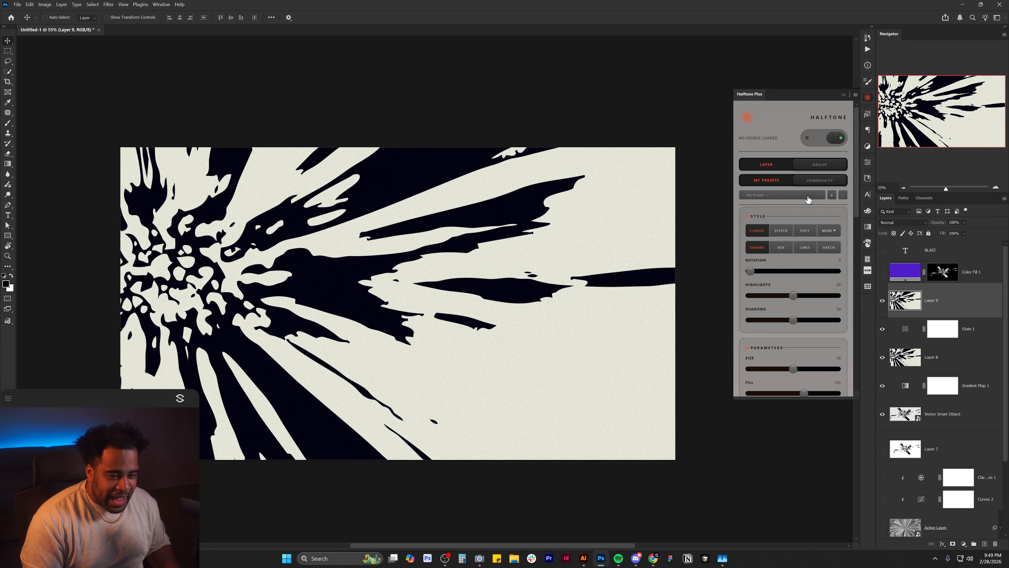
{"action": "left_click_drag", "start_coordinate": [420, 253], "coordinate": [440, 214]}
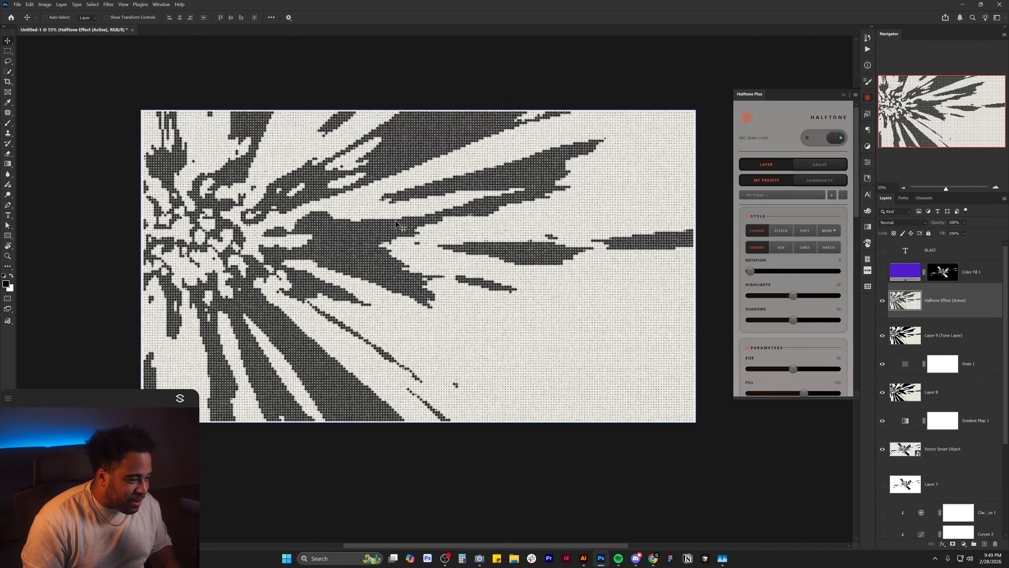
Reduce the halftone's size for a finer pattern and slightly raise its contrast.
{"action": "scroll", "coordinate": [350, 235], "scroll_direction": "up", "scroll_amount": 2}
{"action": "scroll", "coordinate": [763, 290], "scroll_direction": "down", "scroll_amount": 2}
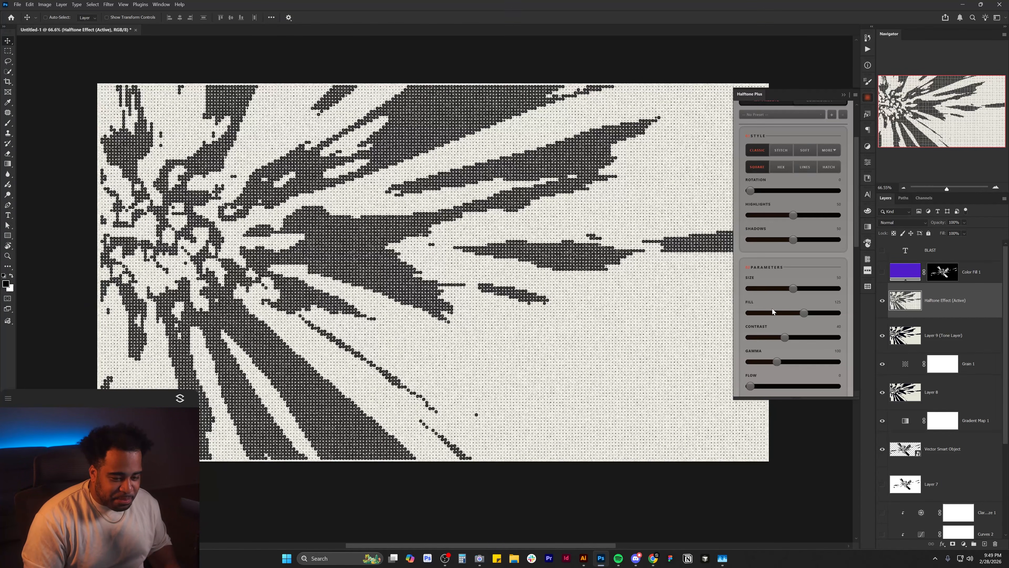
{"action": "left_click_drag", "start_coordinate": [793, 289], "coordinate": [765, 288]}
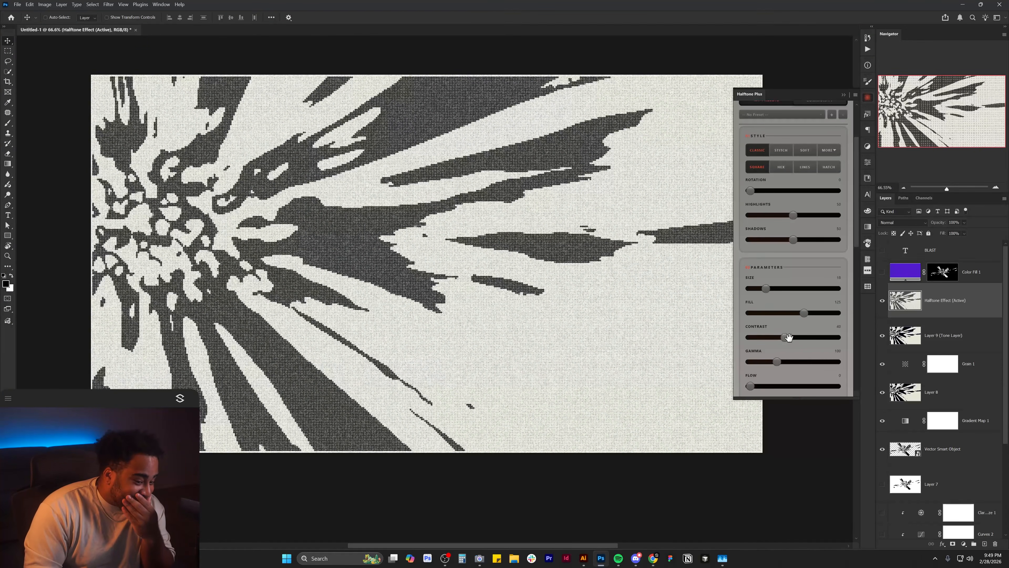
{"action": "left_click_drag", "start_coordinate": [789, 337], "coordinate": [795, 333]}
Set the halftone's foreground to near-black and its background to a muted beige-green, and close the plugin's settings.
{"action": "scroll", "coordinate": [789, 318], "scroll_direction": "down", "scroll_amount": 2}
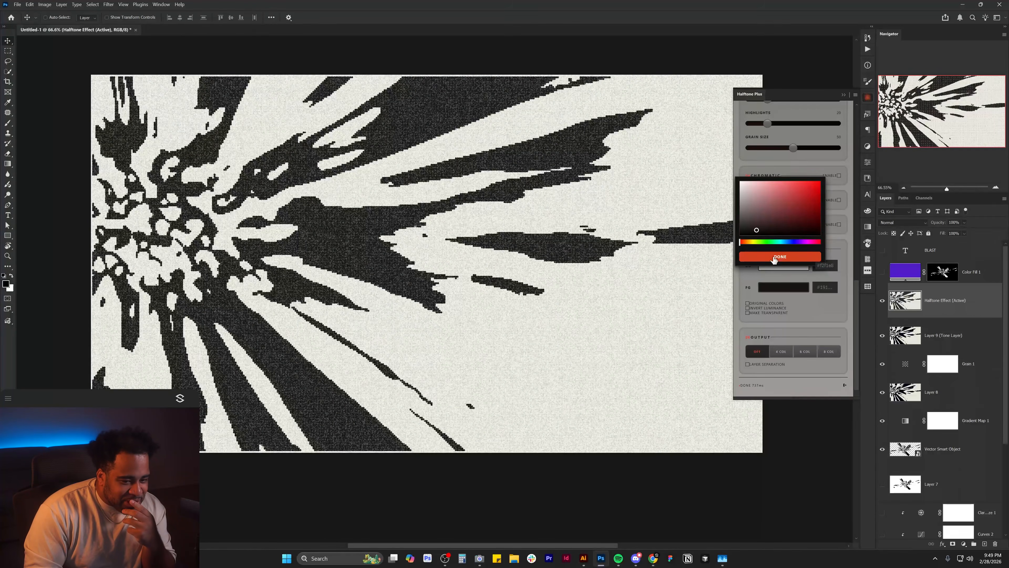
{"action": "left_click", "coordinate": [776, 259]}
{"action": "left_click", "coordinate": [778, 268]}
{"action": "left_click_drag", "start_coordinate": [745, 195], "coordinate": [751, 184]}
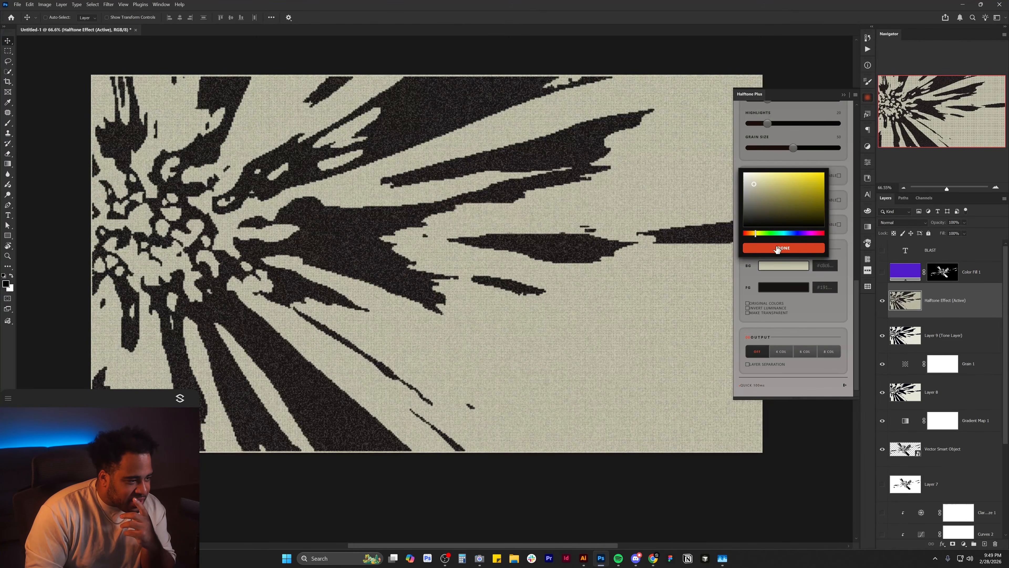
{"action": "left_click", "coordinate": [777, 248]}
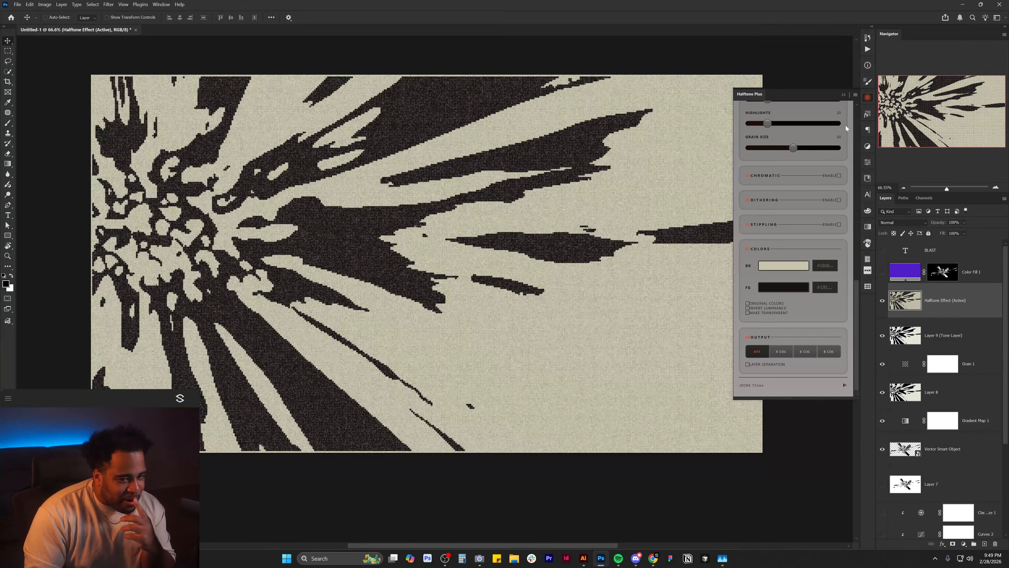
{"action": "left_click", "coordinate": [868, 98]}
{"action": "left_click_drag", "start_coordinate": [540, 185], "coordinate": [554, 199]}
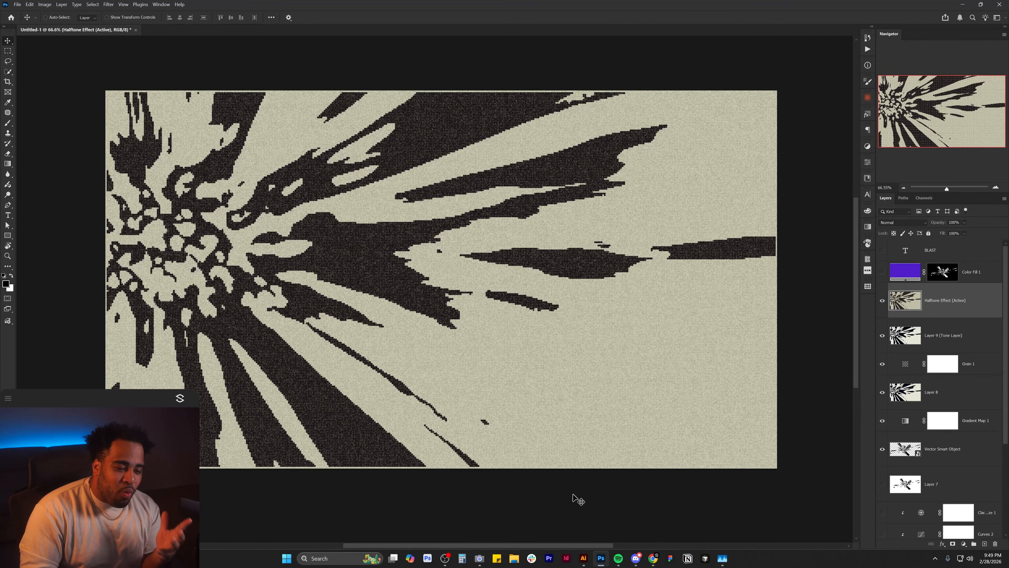
Switch to Illustrator, scale the vector burst down to about 1578 px tall, and move it slightly right and down.
{"action": "left_click", "coordinate": [583, 558]}
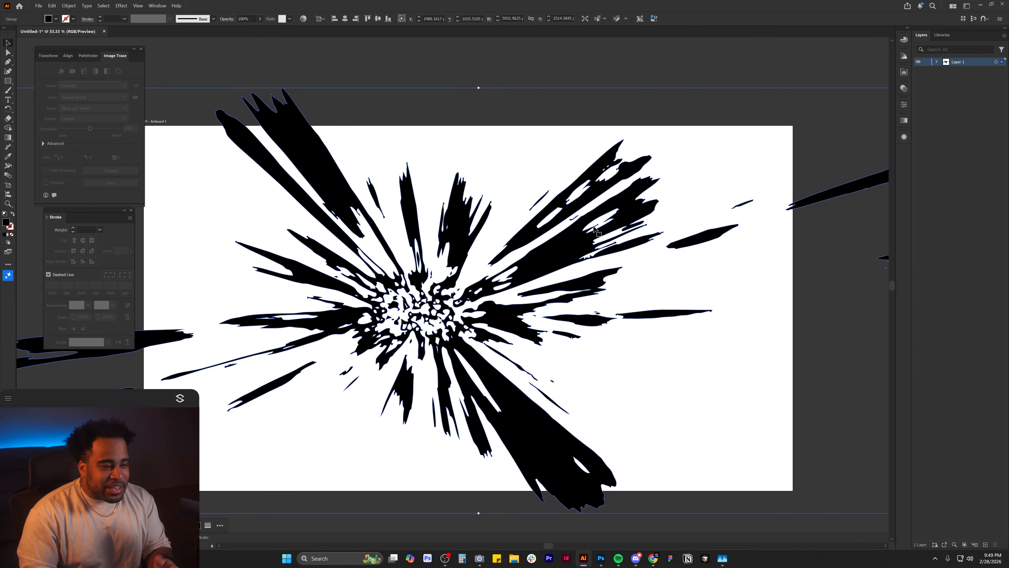
{"action": "left_click_drag", "start_coordinate": [479, 88], "coordinate": [457, 167]}
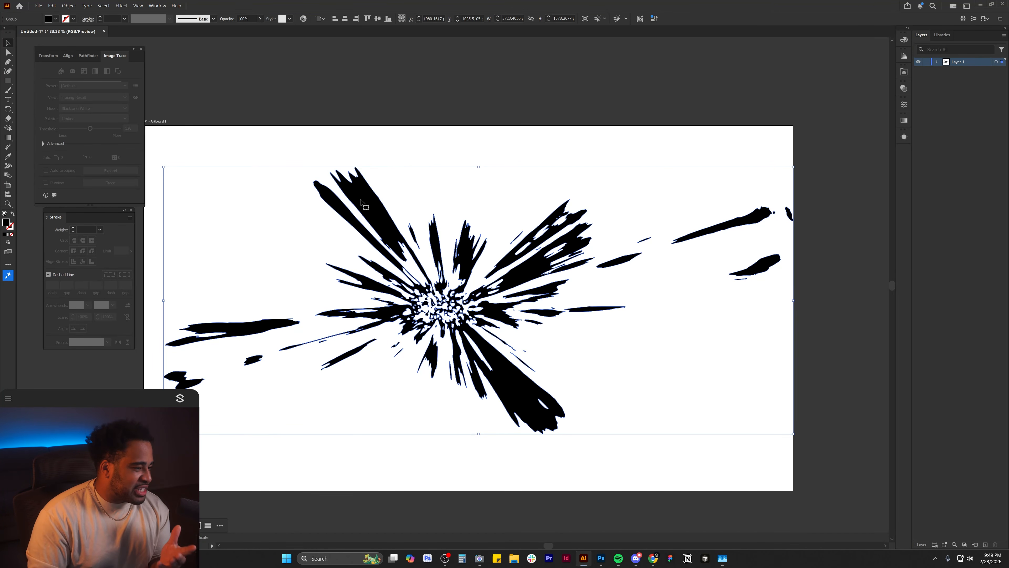
{"action": "mouse_move", "coordinate": [362, 203]}
{"action": "left_mouse_down"}
{"action": "mouse_move", "coordinate": [380, 218]}
{"action": "mouse_move", "coordinate": [372, 213]}
{"action": "left_mouse_up"}
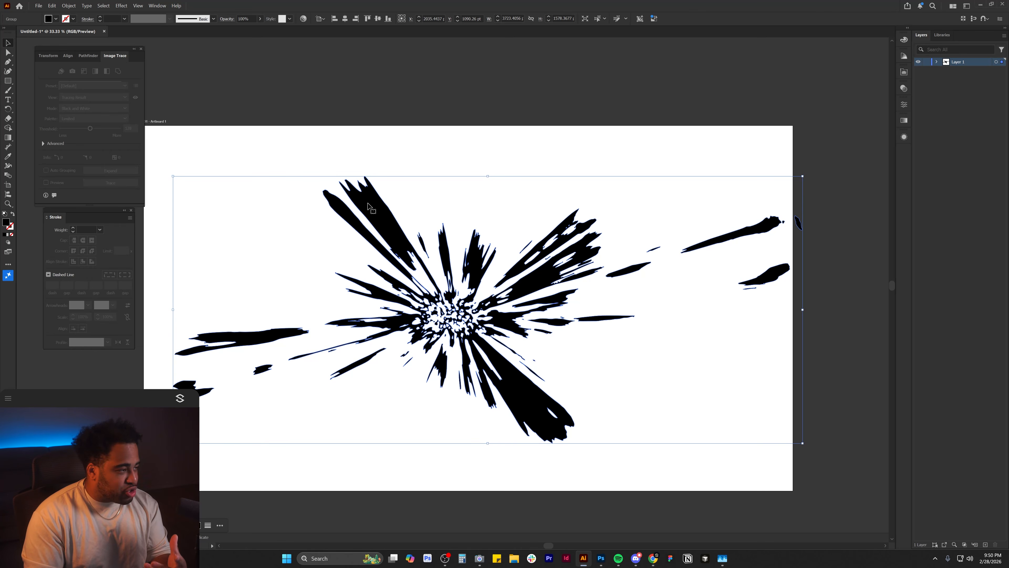
Start the Simplify path command on the selected burst and open its detailed settings.
{"action": "left_click", "coordinate": [122, 6]}
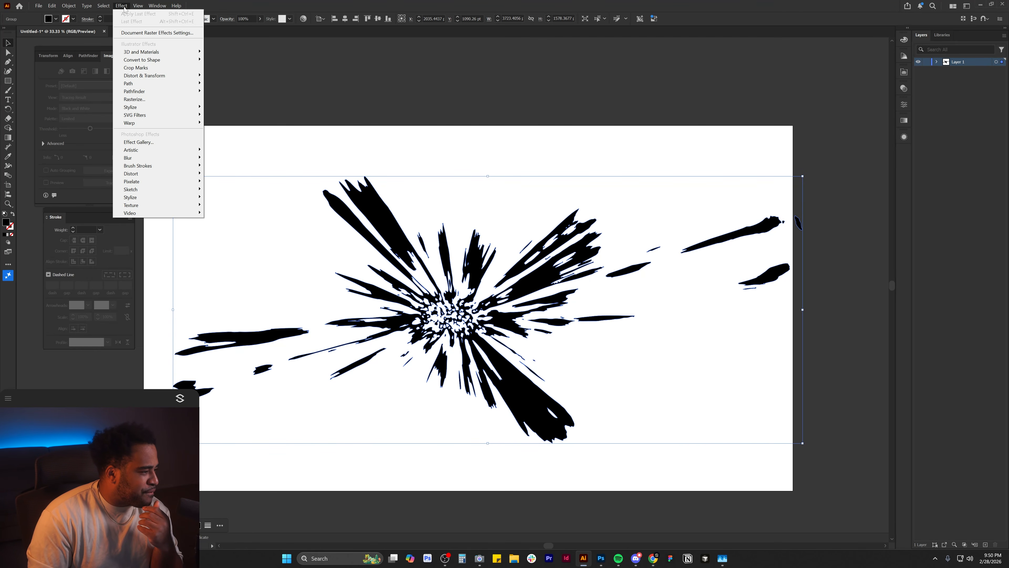
{"action": "left_click", "coordinate": [122, 6]}
{"action": "left_click", "coordinate": [69, 6]}
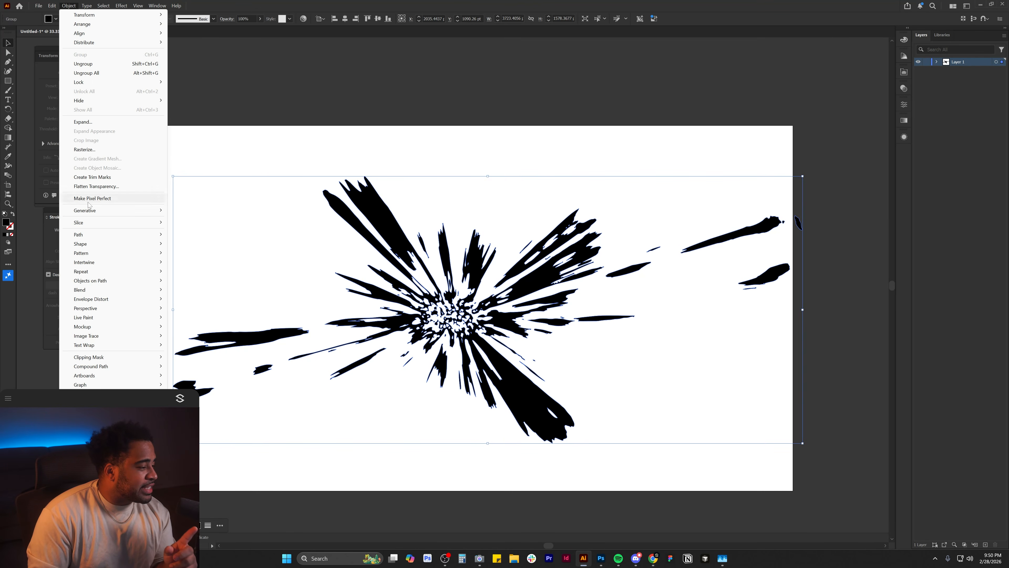
{"action": "mouse_move", "coordinate": [89, 236]}
{"action": "left_click", "coordinate": [215, 287]}
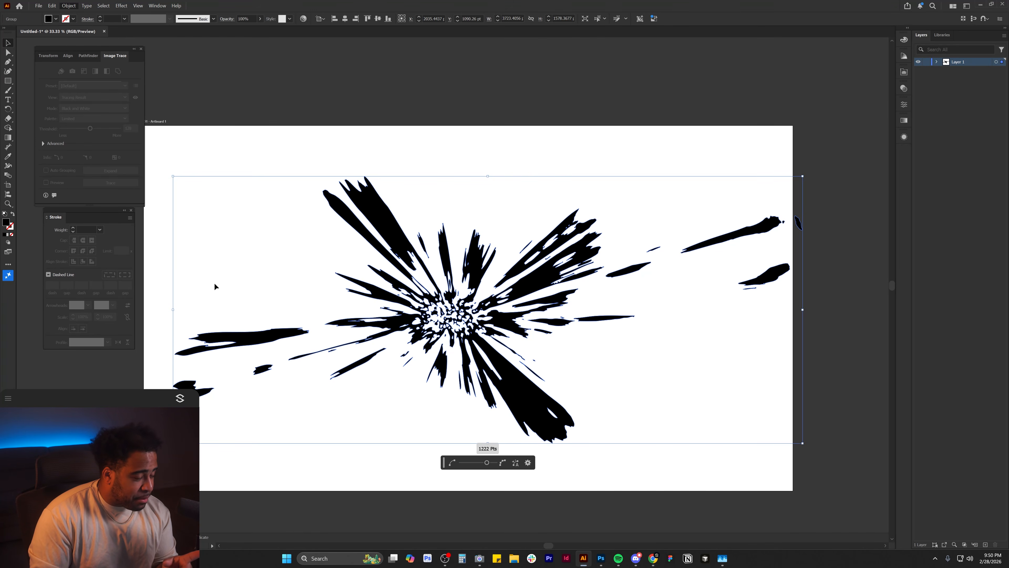
{"action": "left_click_drag", "start_coordinate": [443, 463], "coordinate": [591, 135]}
{"action": "left_click", "coordinate": [675, 135]}
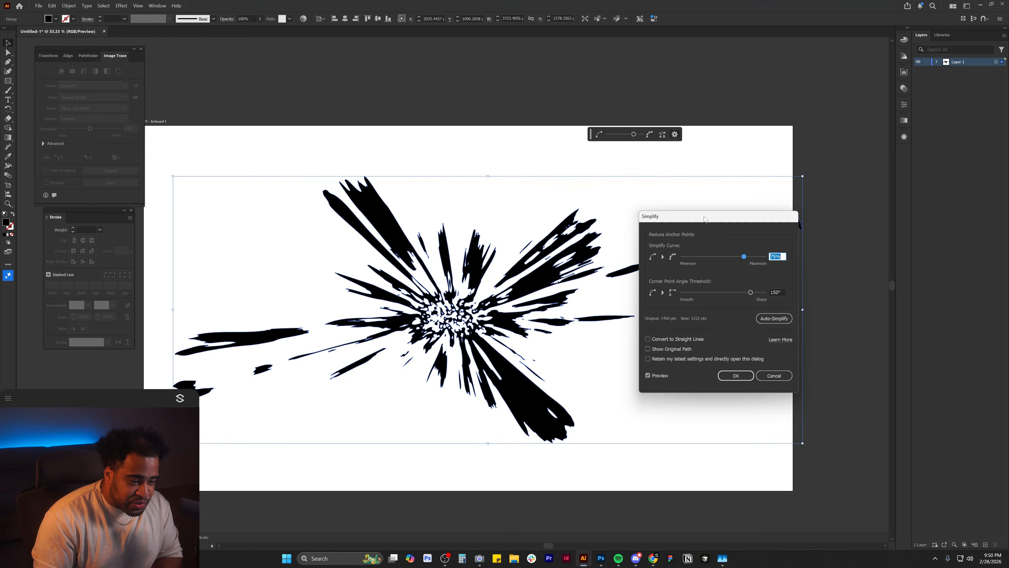
Convert the burst's paths to straight lines with a much lower corner point angle threshold, apply the simplification and deselect the burst.
{"action": "mouse_move", "coordinate": [704, 219]}
{"action": "left_mouse_down"}
{"action": "mouse_move", "coordinate": [502, 78]}
{"action": "mouse_move", "coordinate": [491, 38]}
{"action": "left_mouse_up"}
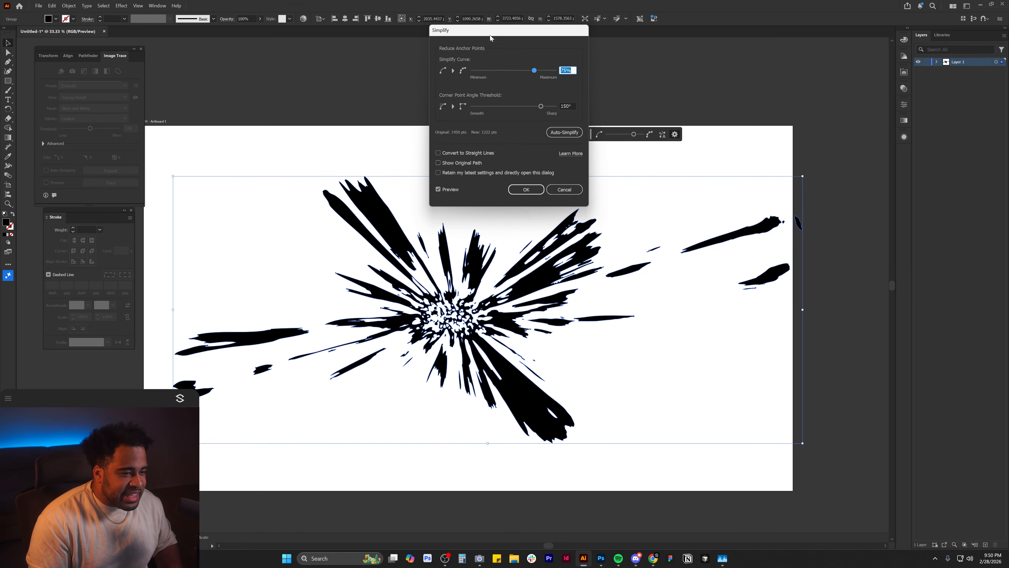
{"action": "left_click", "coordinate": [447, 153]}
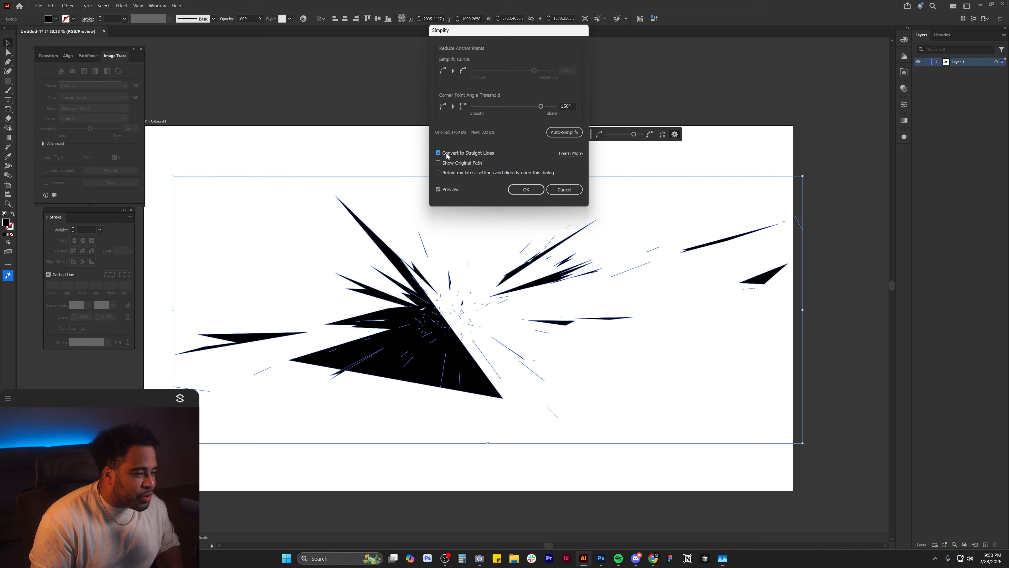
{"action": "left_click_drag", "start_coordinate": [535, 109], "coordinate": [492, 109]}
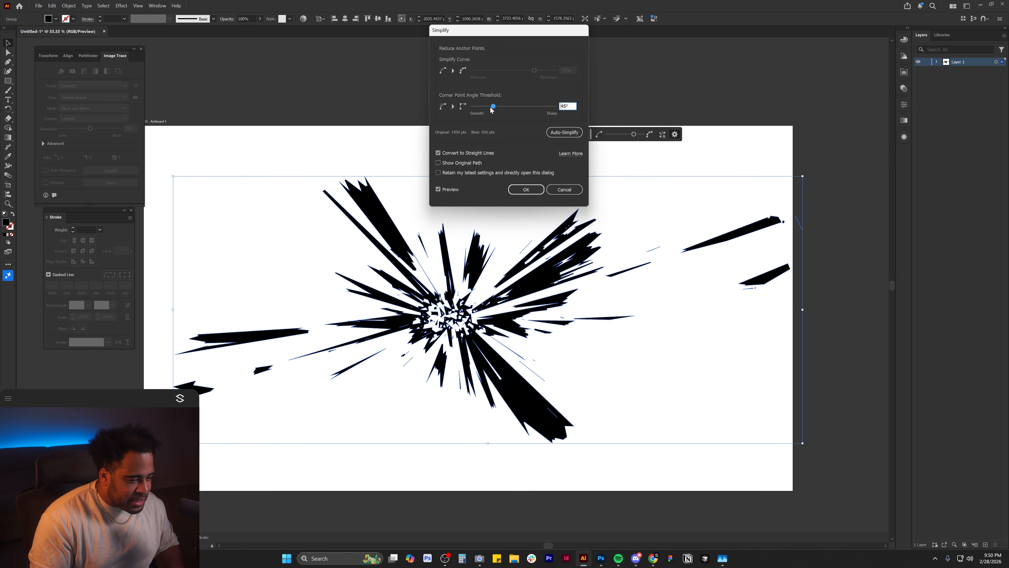
{"action": "left_click", "coordinate": [526, 187]}
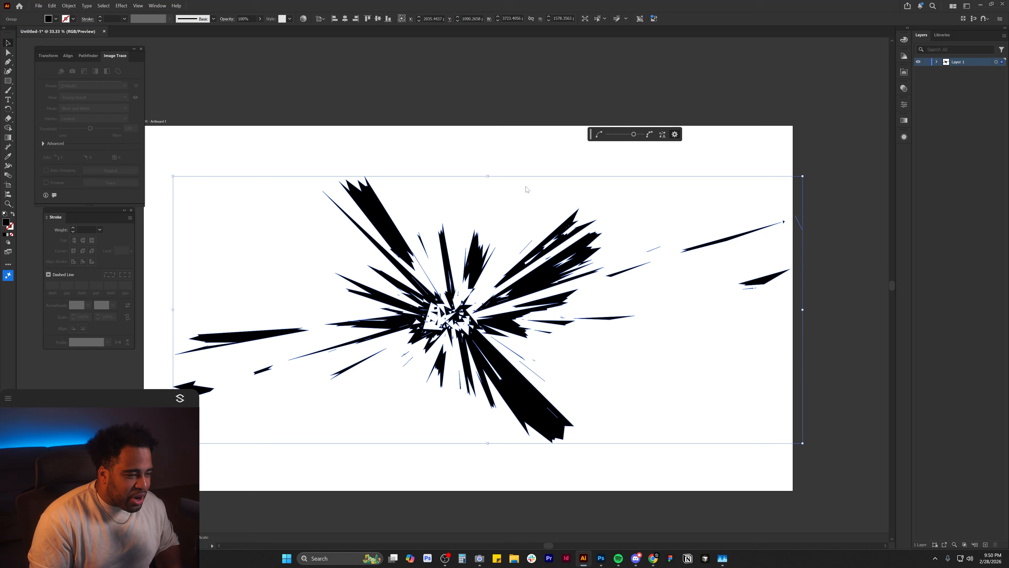
{"action": "left_click", "coordinate": [535, 153]}
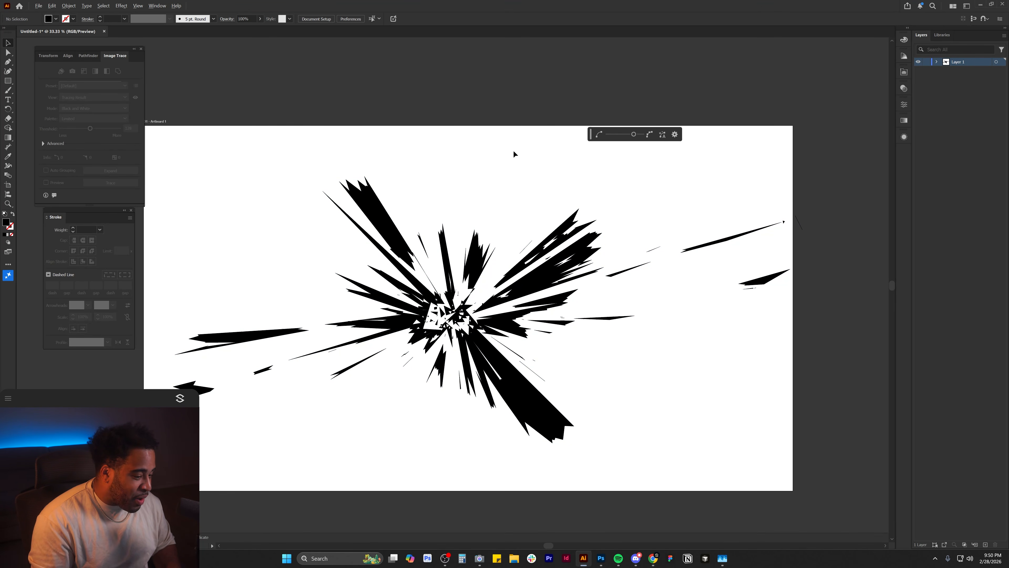
Directly select and delete small stray fragments and slivers inside the white area at the burst's centre.
{"action": "scroll", "coordinate": [461, 318], "scroll_direction": "up", "scroll_amount": 8}
{"action": "key", "text": "a"}
{"action": "left_click_drag", "start_coordinate": [458, 353], "coordinate": [509, 241]}
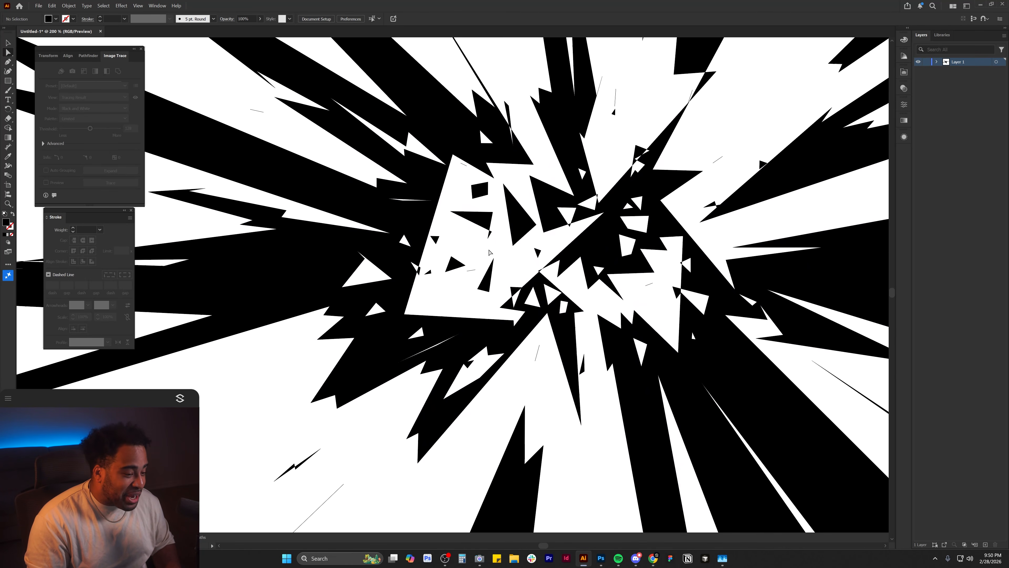
{"action": "left_click", "coordinate": [436, 239]}
{"action": "key", "text": "Delete"}
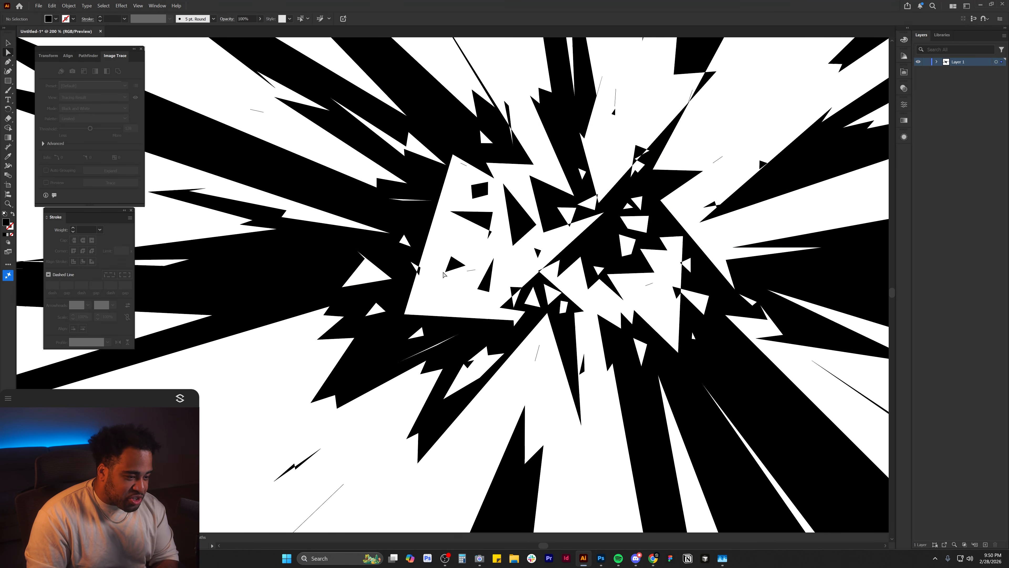
{"action": "left_click", "coordinate": [538, 252]}
{"action": "key", "text": "Delete"}
{"action": "left_click", "coordinate": [479, 218]}
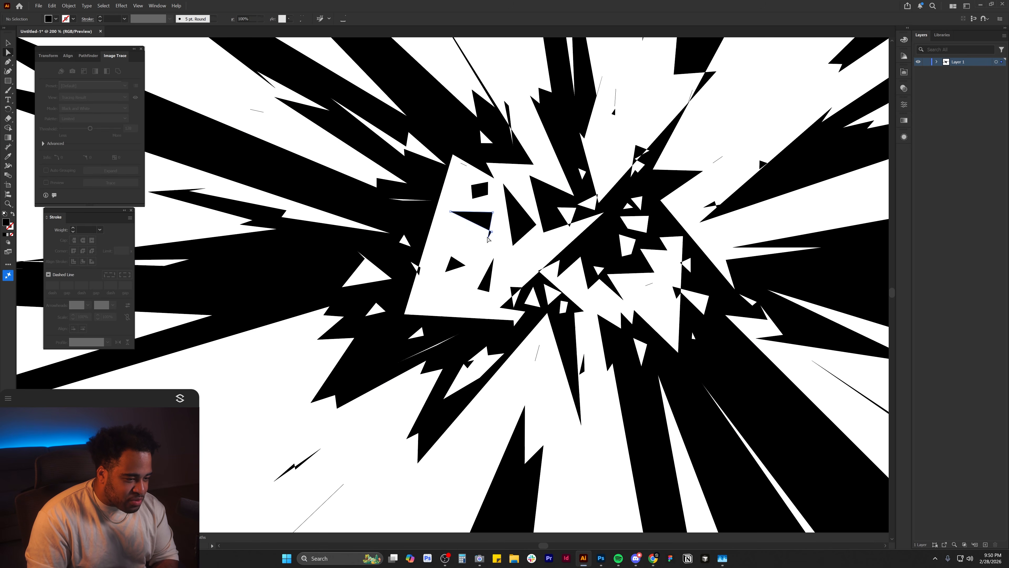
{"action": "key", "text": "Delete"}
{"action": "key", "text": "ctrl+z"}
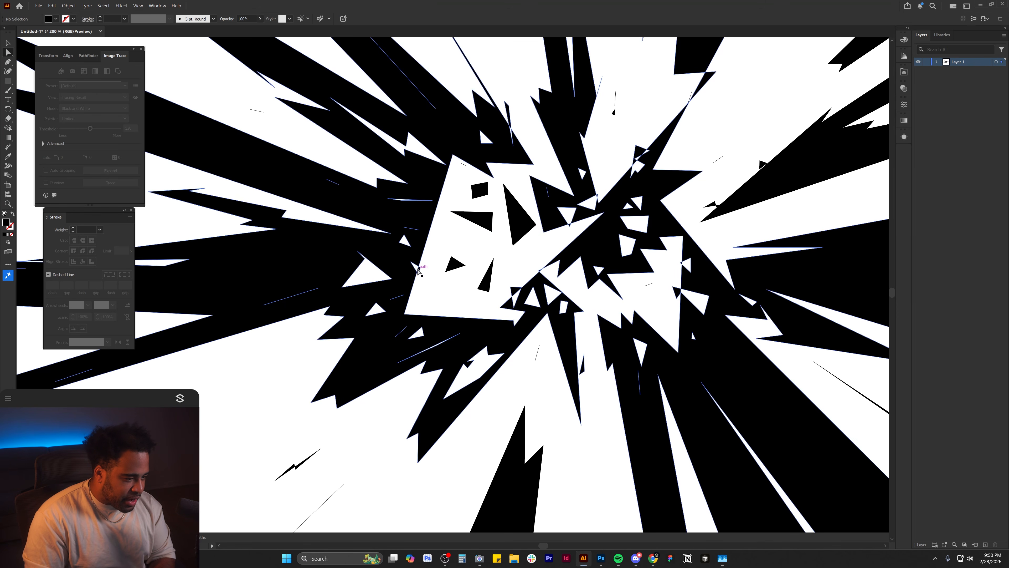
{"action": "left_click", "coordinate": [421, 267]}
{"action": "key", "text": "shift+m"}
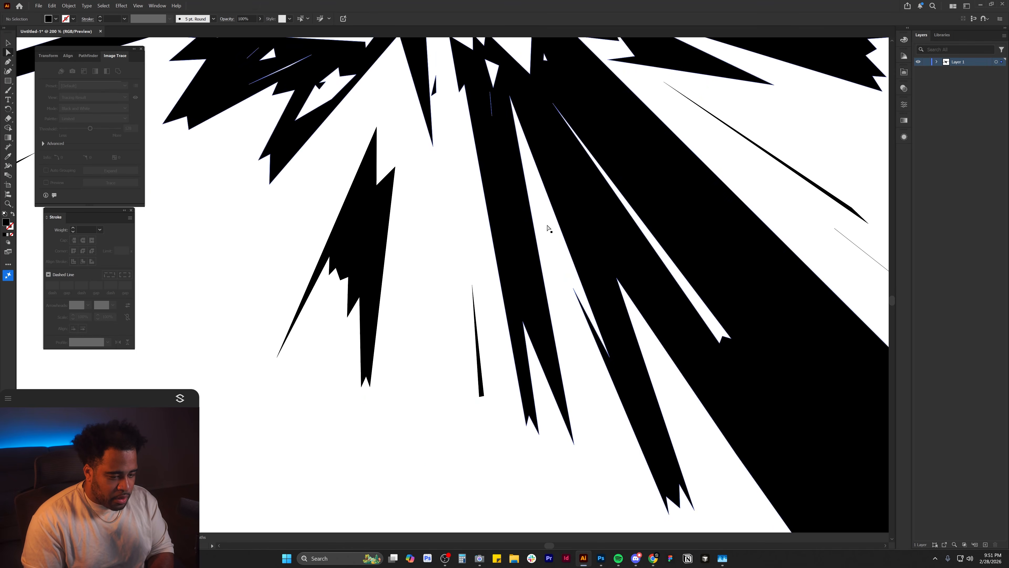
Delete the stray hairline paths between the burst's lower-right and right-hand rays.
{"action": "left_click_drag", "start_coordinate": [547, 226], "coordinate": [397, 387]}
{"action": "left_click_drag", "start_coordinate": [771, 396], "coordinate": [637, 364]}
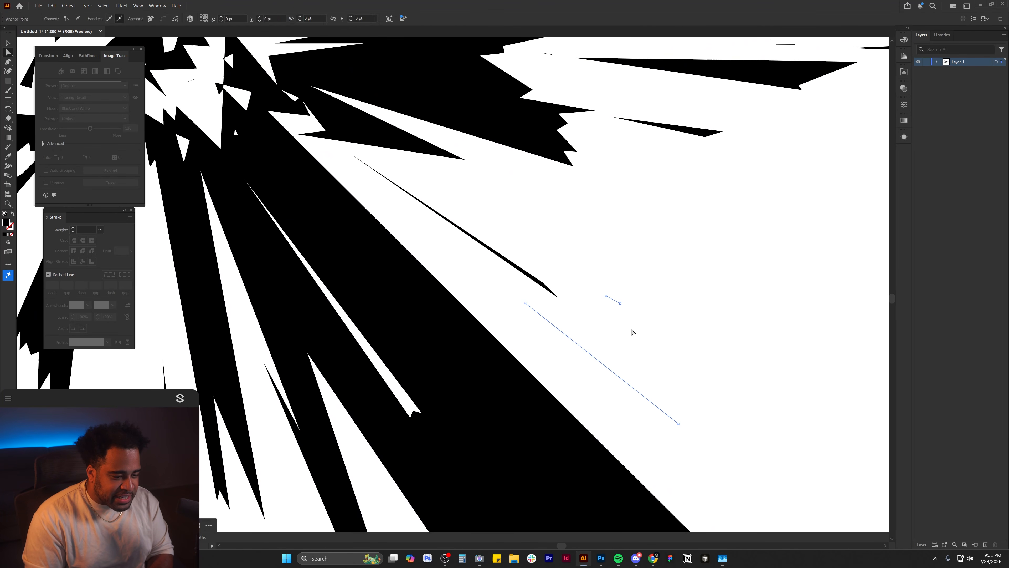
{"action": "key", "text": "Delete"}
{"action": "left_click_drag", "start_coordinate": [629, 240], "coordinate": [512, 360]}
{"action": "left_click_drag", "start_coordinate": [645, 249], "coordinate": [558, 378]}
{"action": "left_click_drag", "start_coordinate": [554, 273], "coordinate": [606, 301]}
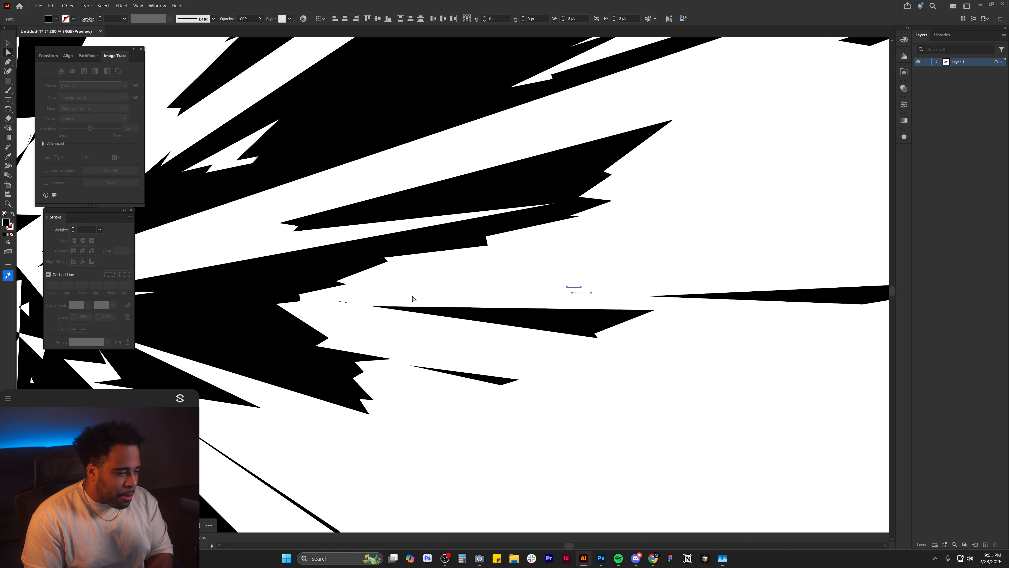
{"action": "key", "text": "Delete"}
{"action": "left_click_drag", "start_coordinate": [358, 291], "coordinate": [338, 318]}
{"action": "key", "text": "Delete"}
Clear the stray hairline beside the upper-right rays and select the whole cleaned-up burst.
{"action": "left_click_drag", "start_coordinate": [411, 282], "coordinate": [493, 438]}
{"action": "left_click_drag", "start_coordinate": [322, 279], "coordinate": [347, 392]}
{"action": "left_click_drag", "start_coordinate": [644, 297], "coordinate": [529, 361]}
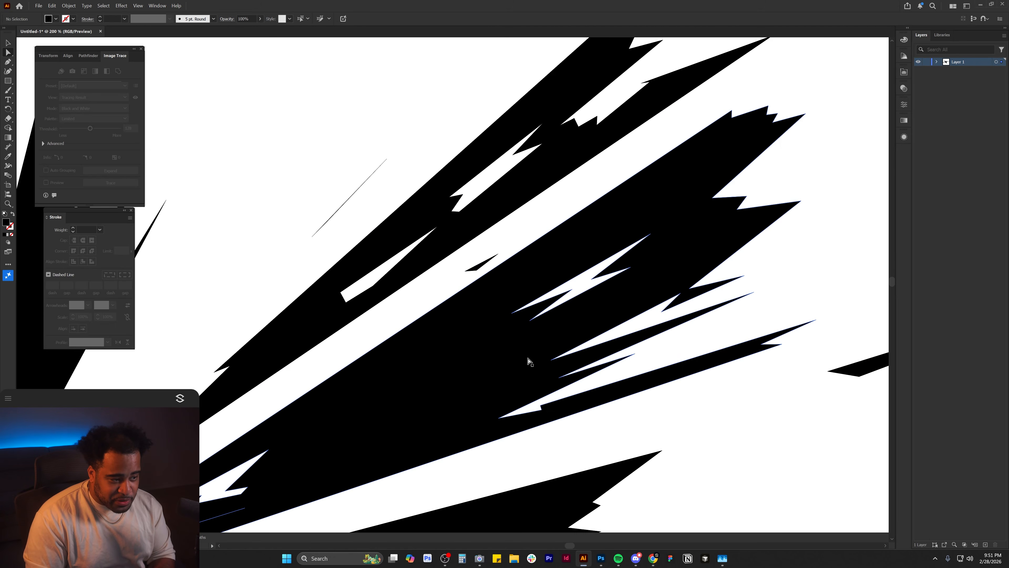
{"action": "left_click_drag", "start_coordinate": [275, 167], "coordinate": [403, 230]}
{"action": "mouse_move", "coordinate": [493, 199]}
{"action": "left_mouse_down"}
{"action": "mouse_move", "coordinate": [526, 124]}
{"action": "mouse_move", "coordinate": [493, 199]}
{"action": "left_mouse_up"}
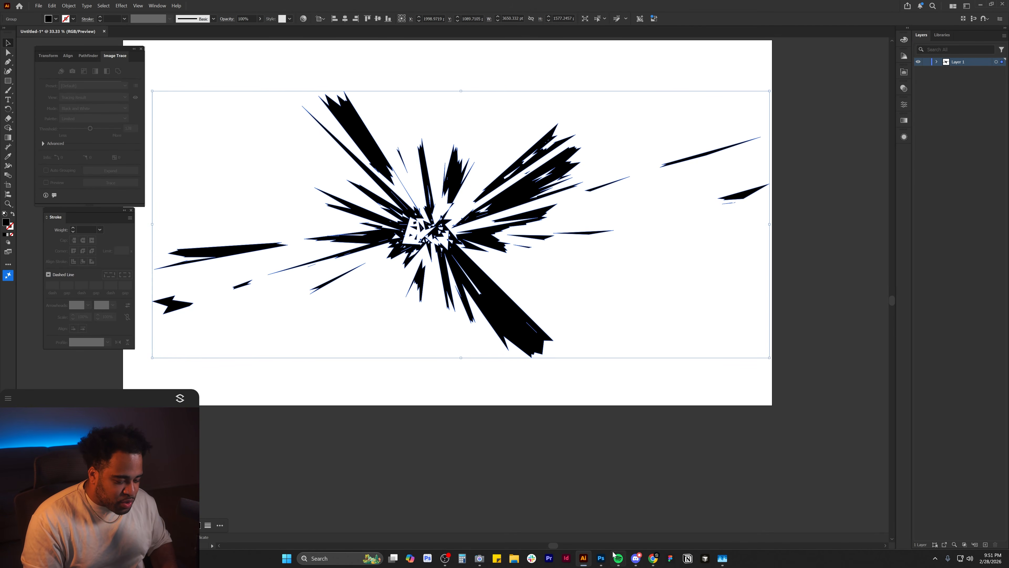
Switch to Photoshop and hide the halftone, tune, grain, stamped and old vector burst layers, keeping Gradient Map 1 visible.
{"action": "left_click", "coordinate": [602, 559]}
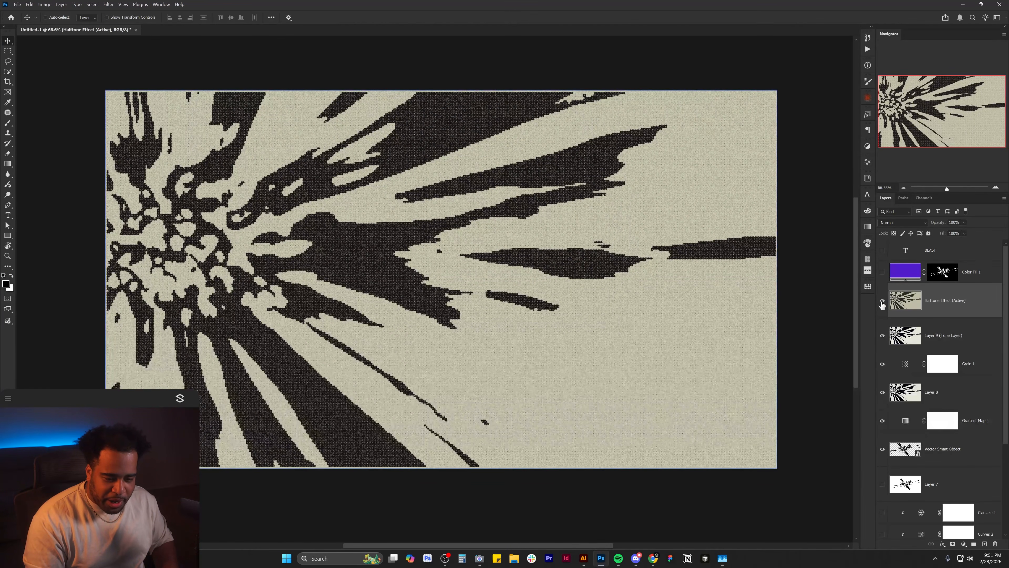
{"action": "left_click_drag", "start_coordinate": [882, 303], "coordinate": [882, 421]}
{"action": "left_click", "coordinate": [939, 444]}
{"action": "left_click", "coordinate": [882, 449]}
Paste the straight-edged burst as a smart object directly above the old vector smart object.
{"action": "key", "text": "ctrl+v"}
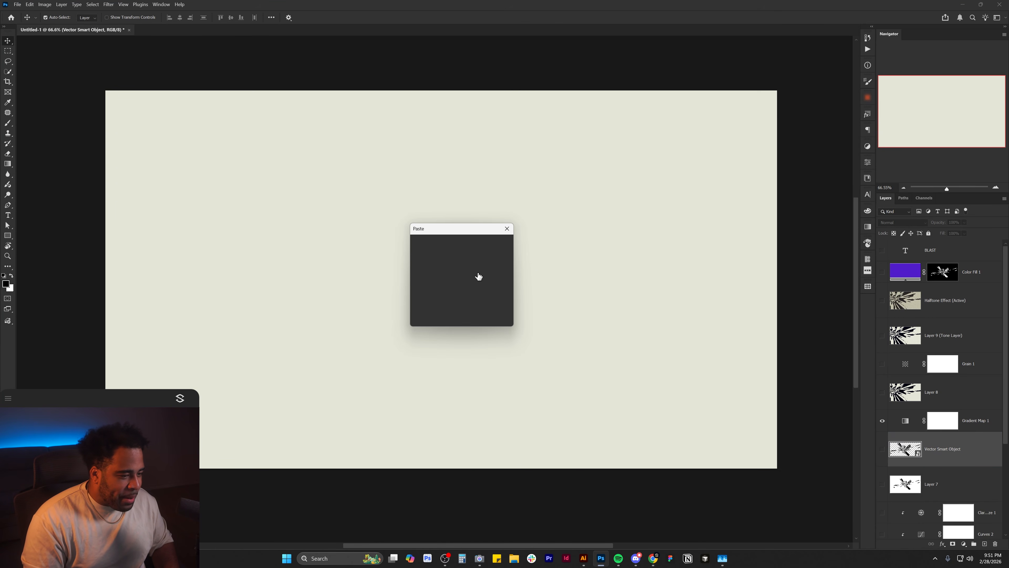
{"action": "key", "text": "Return"}
{"action": "key", "text": "ctrl+minus"}
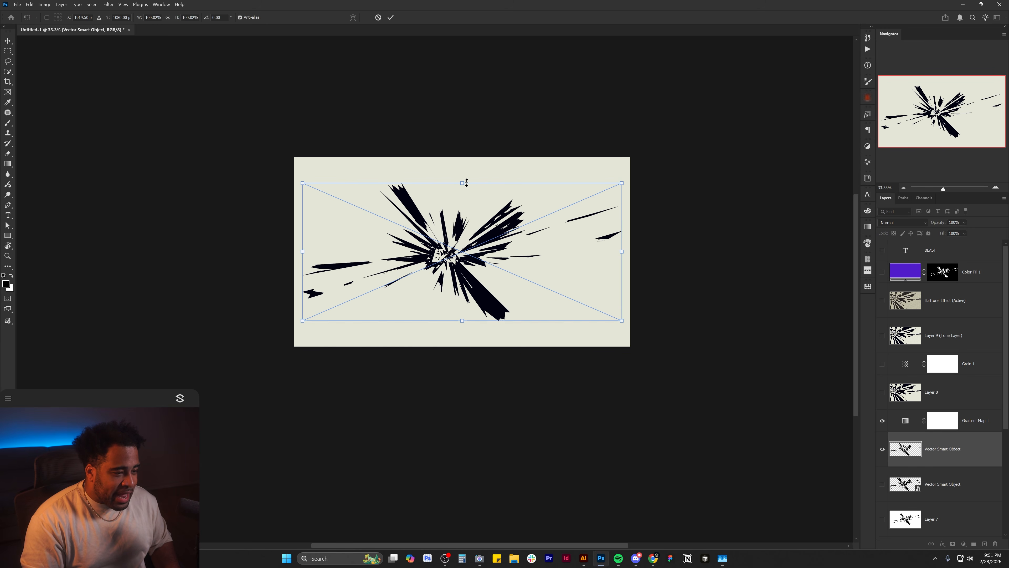
Enlarge the pasted burst far beyond the canvas and position it so its rays shoot in from the canvas's left edge.
{"action": "left_click_drag", "start_coordinate": [467, 178], "coordinate": [538, 256]}
{"action": "scroll", "coordinate": [540, 247], "scroll_direction": "down", "scroll_amount": 3}
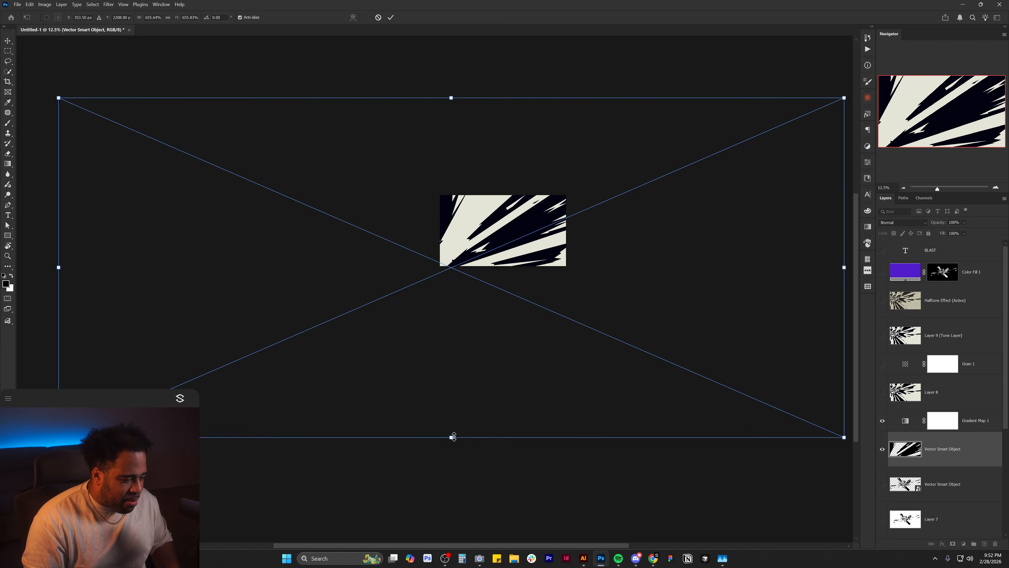
{"action": "left_click_drag", "start_coordinate": [453, 437], "coordinate": [448, 334]}
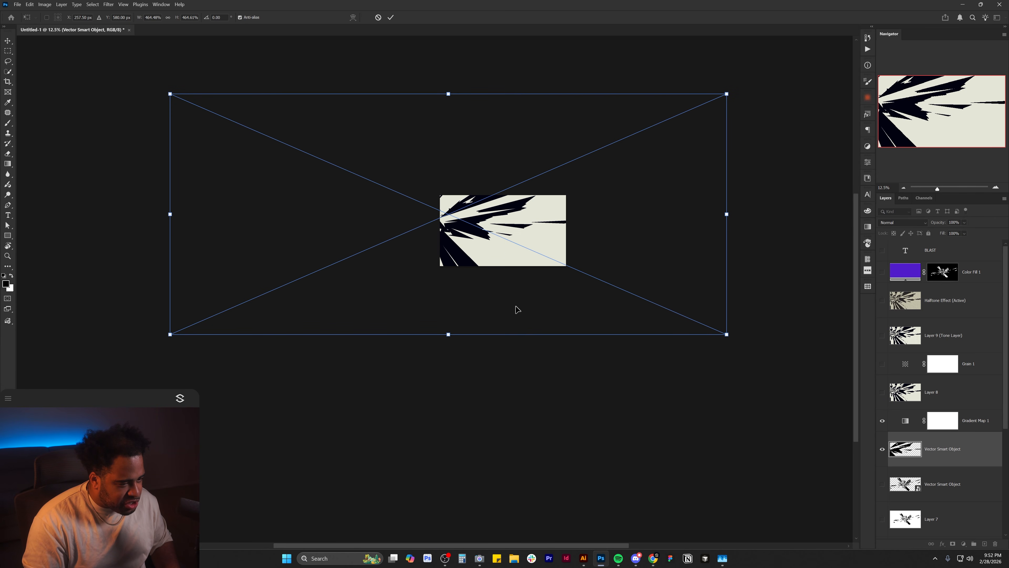
{"action": "scroll", "coordinate": [497, 255], "scroll_direction": "up", "scroll_amount": 2}
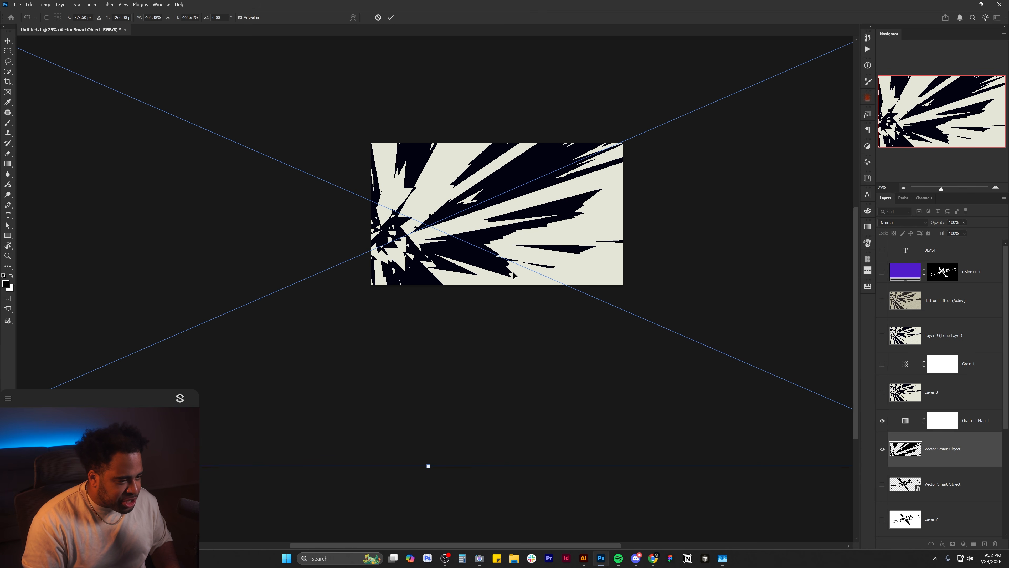
{"action": "left_click_drag", "start_coordinate": [513, 272], "coordinate": [475, 266]}
{"action": "key", "text": "Return"}
{"action": "left_click_drag", "start_coordinate": [525, 210], "coordinate": [504, 272]}
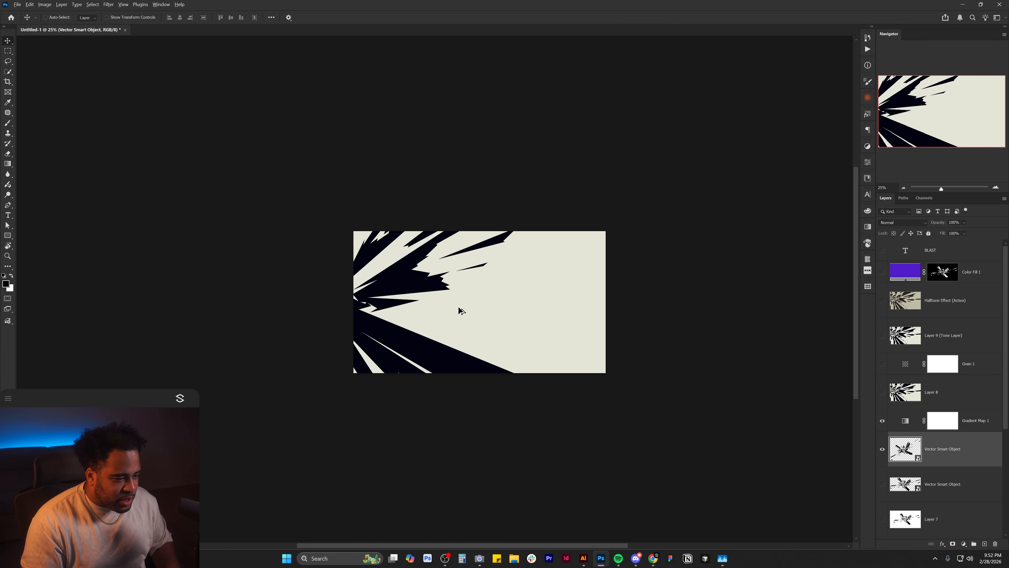
Edit Gradient Map 1 and set its light end stop to orange-red #e5440c.
{"action": "scroll", "coordinate": [457, 308], "scroll_direction": "up", "scroll_amount": 5}
{"action": "left_click", "coordinate": [949, 425]}
{"action": "double_click", "coordinate": [909, 427]}
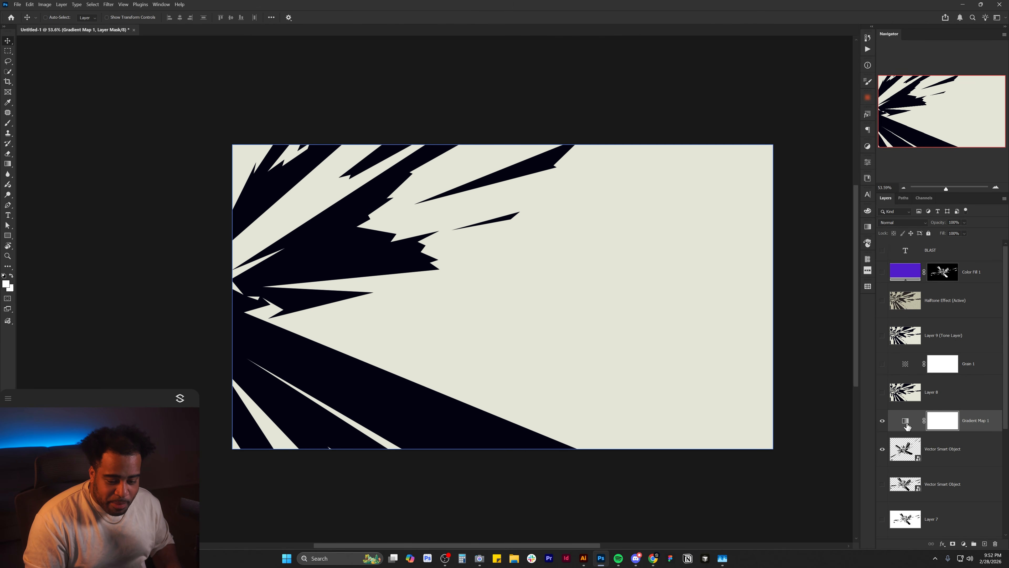
{"action": "left_click", "coordinate": [790, 195]}
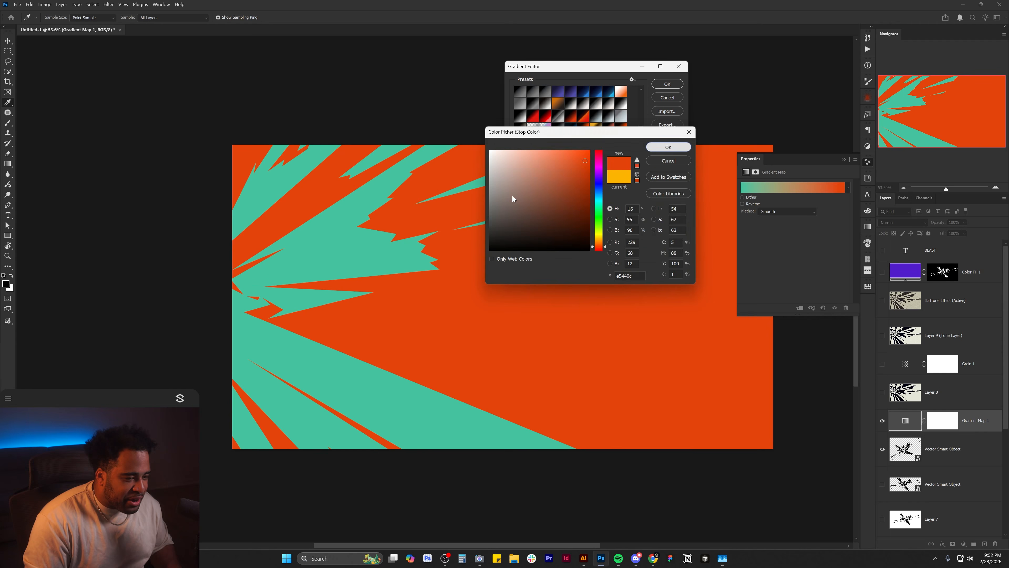
{"action": "key", "text": "Return"}
Set the gradient map's dark start stop to turquoise #44c3bf and accept the gradient.
{"action": "left_click", "coordinate": [516, 216]}
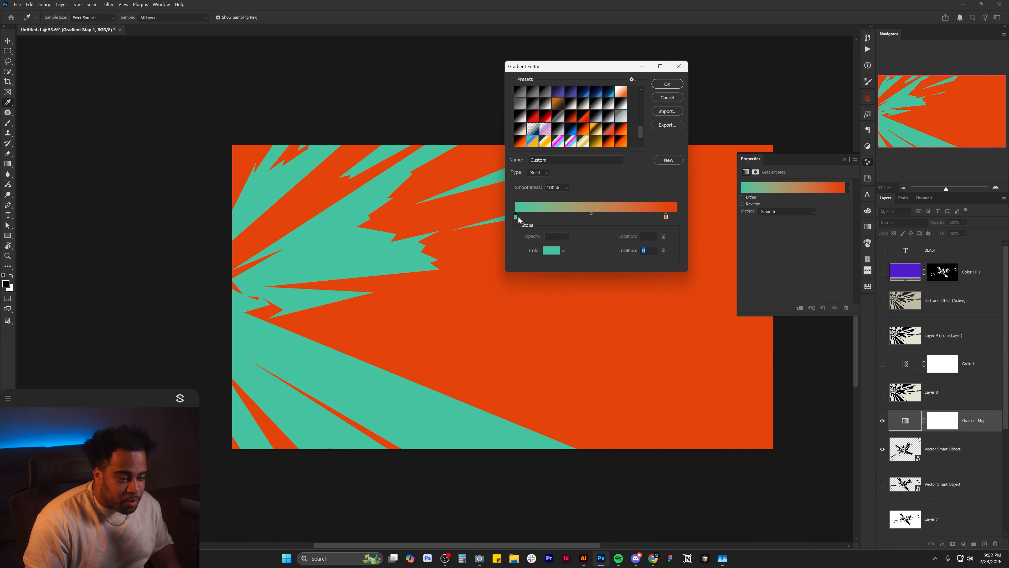
{"action": "left_click", "coordinate": [550, 250]}
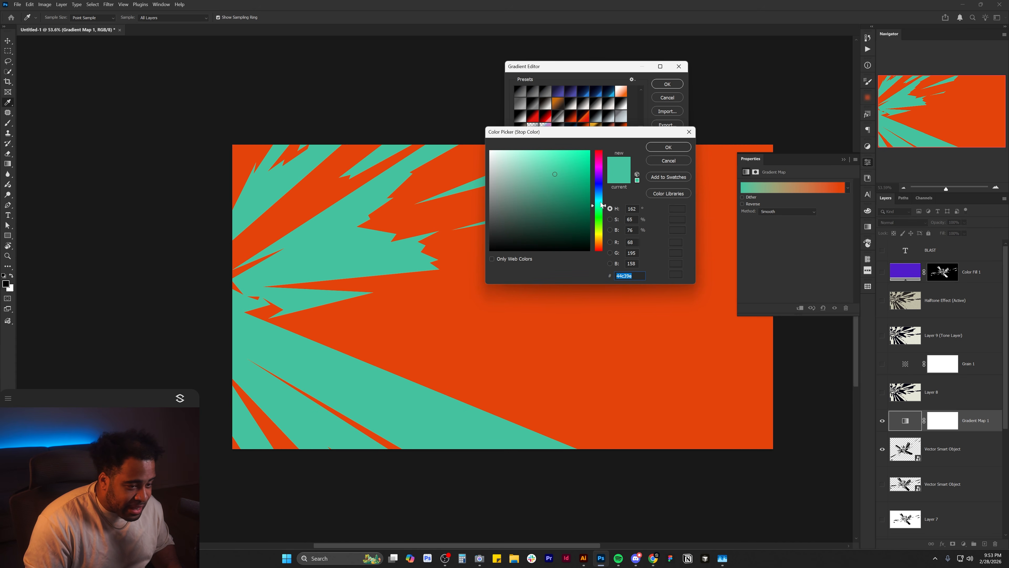
{"action": "left_click", "coordinate": [601, 201]}
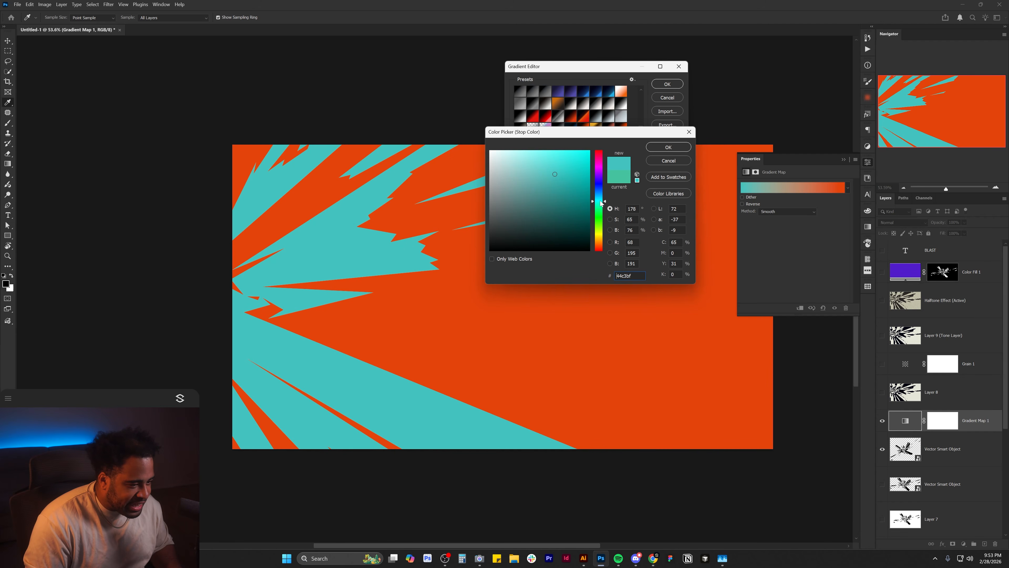
{"action": "left_click", "coordinate": [668, 147]}
{"action": "key", "text": "Return"}
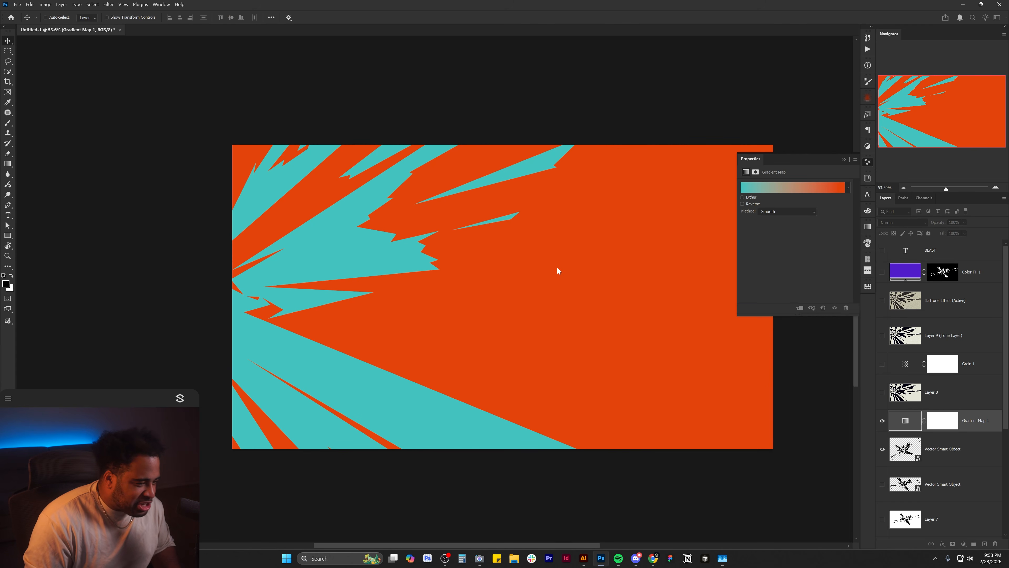
Add a large white "VS" title in a bold slanted font across the middle of the canvas, above the gradient map.
{"action": "left_click_drag", "start_coordinate": [556, 273], "coordinate": [528, 260]}
{"action": "key", "text": "t"}
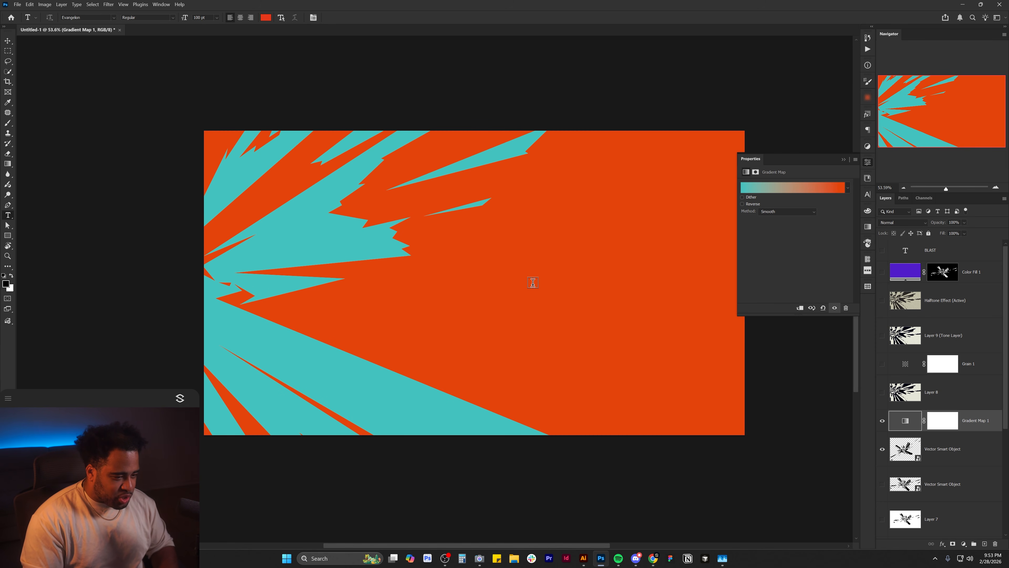
{"action": "left_click", "coordinate": [530, 273]}
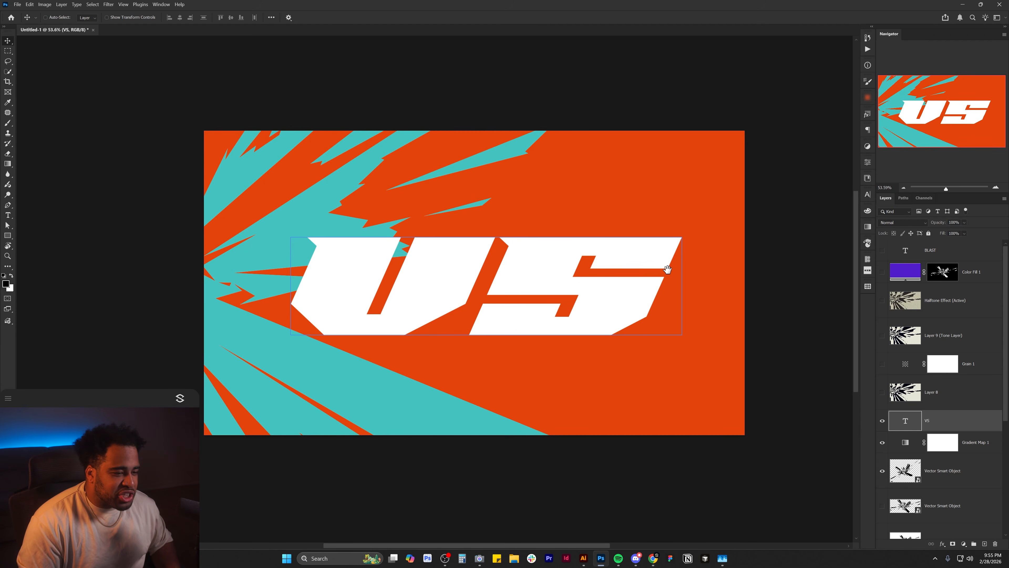
{"action": "scroll", "coordinate": [694, 266], "scroll_direction": "down", "scroll_amount": 1}
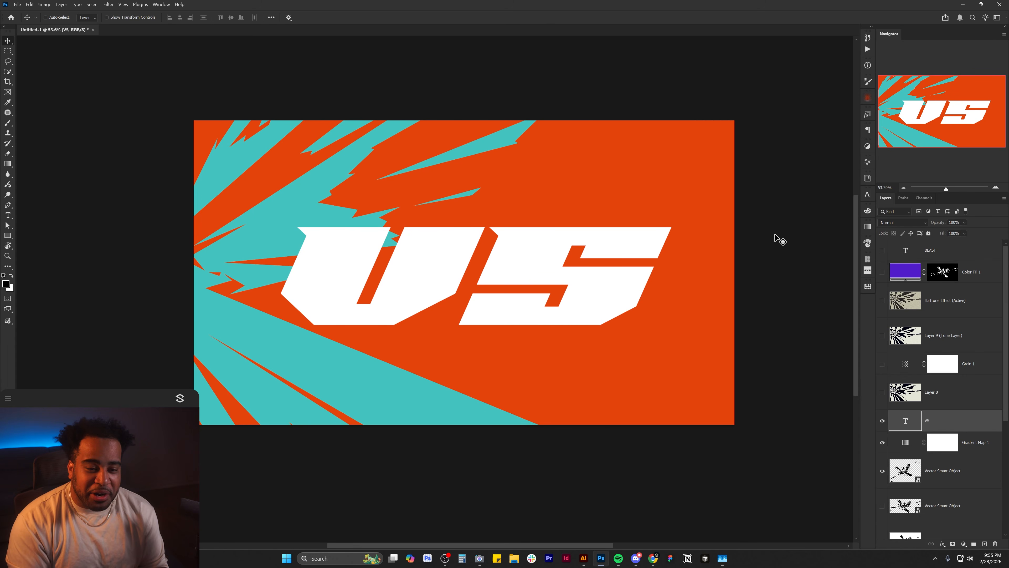
Open the Halftone Plus plugin, look through its community presets and close the preset browser.
{"action": "left_click", "coordinate": [867, 98]}
{"action": "scroll", "coordinate": [810, 191], "scroll_direction": "up", "scroll_amount": 10}
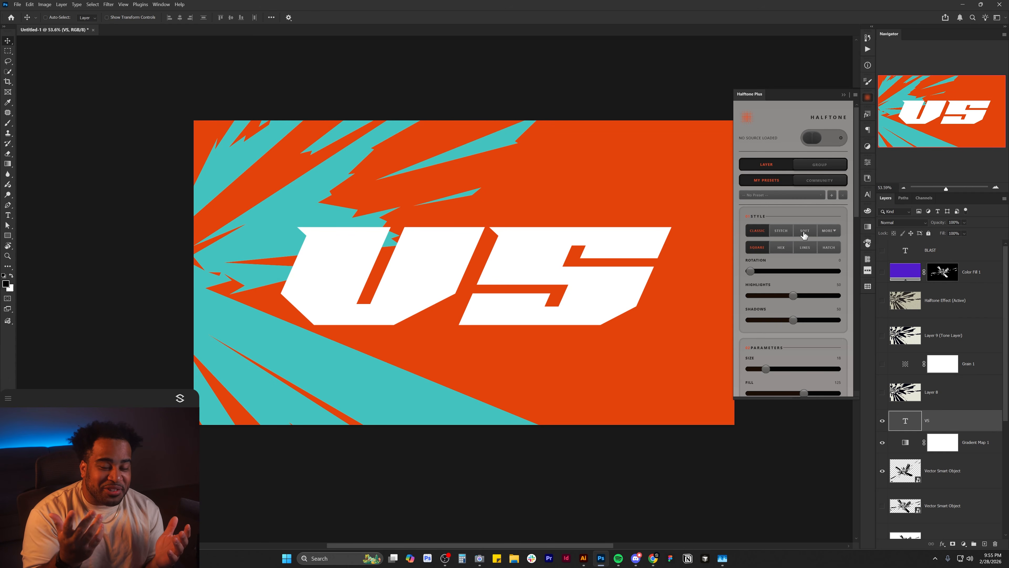
{"action": "left_click", "coordinate": [818, 181]}
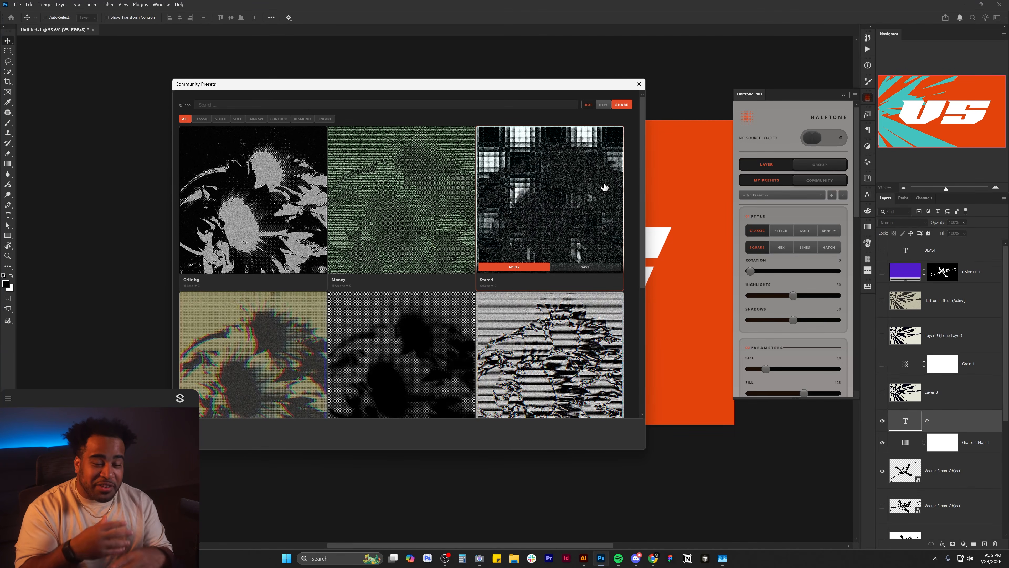
{"action": "scroll", "coordinate": [589, 185], "scroll_direction": "down", "scroll_amount": 5}
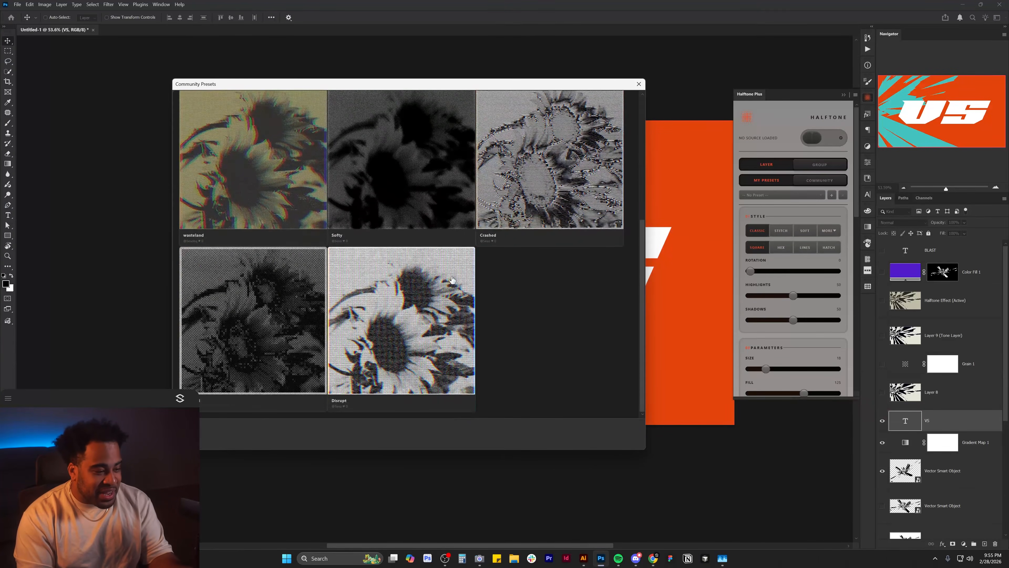
{"action": "scroll", "coordinate": [585, 198], "scroll_direction": "up", "scroll_amount": 5}
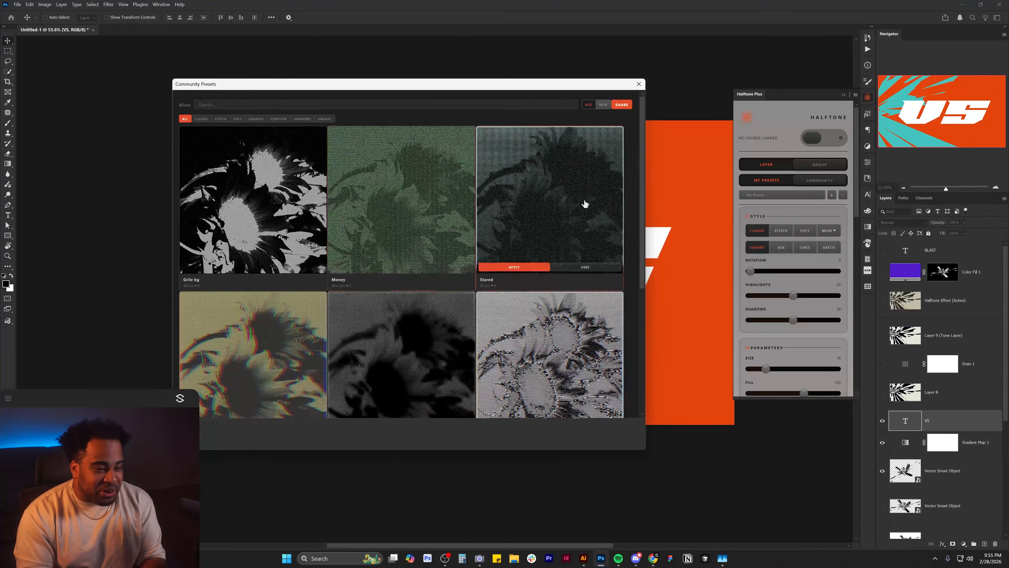
{"action": "left_click", "coordinate": [639, 84]}
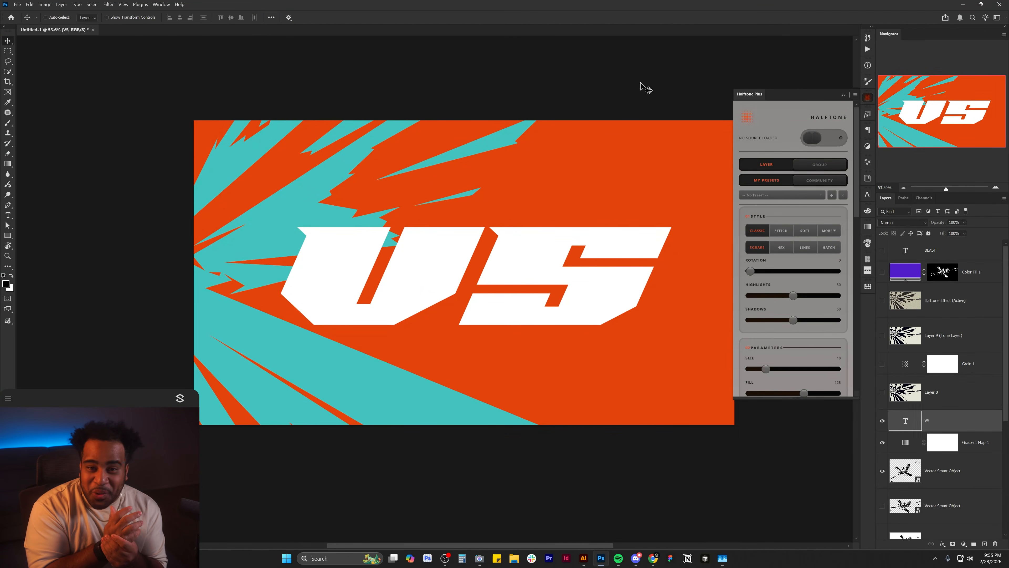